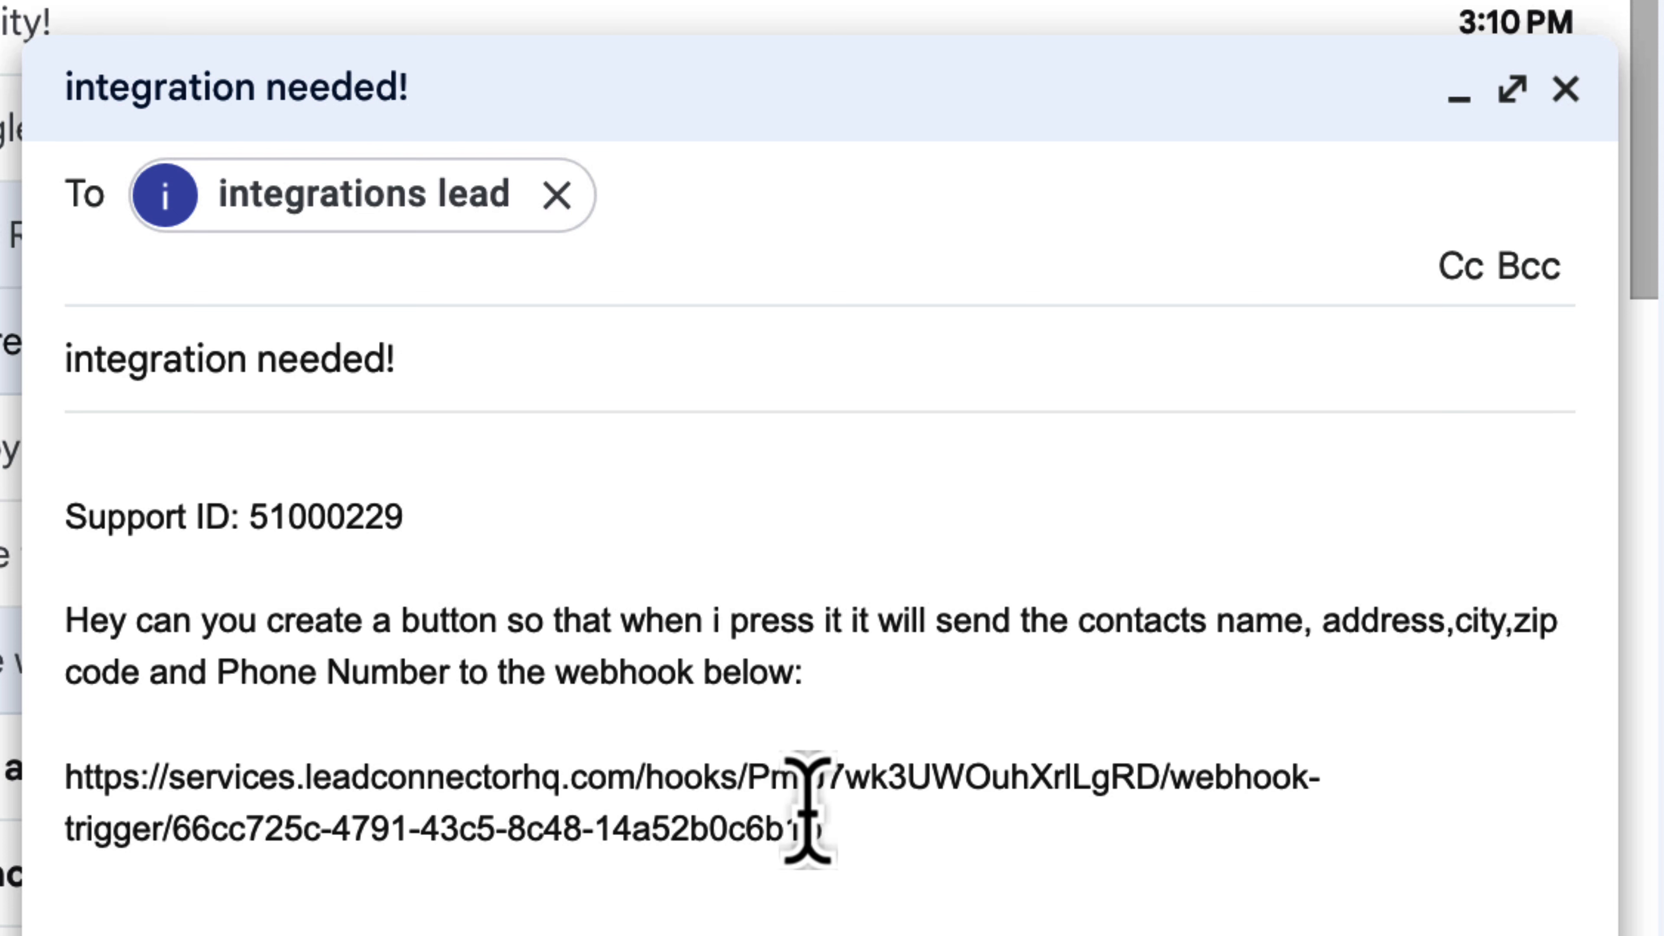
# Step: Fetch sample requests for the Inbound Webhook trigger and check the reference payload list under Mapping Reference
pyautogui.moveTo(838, 834); pyautogui.dragTo(57, 742)
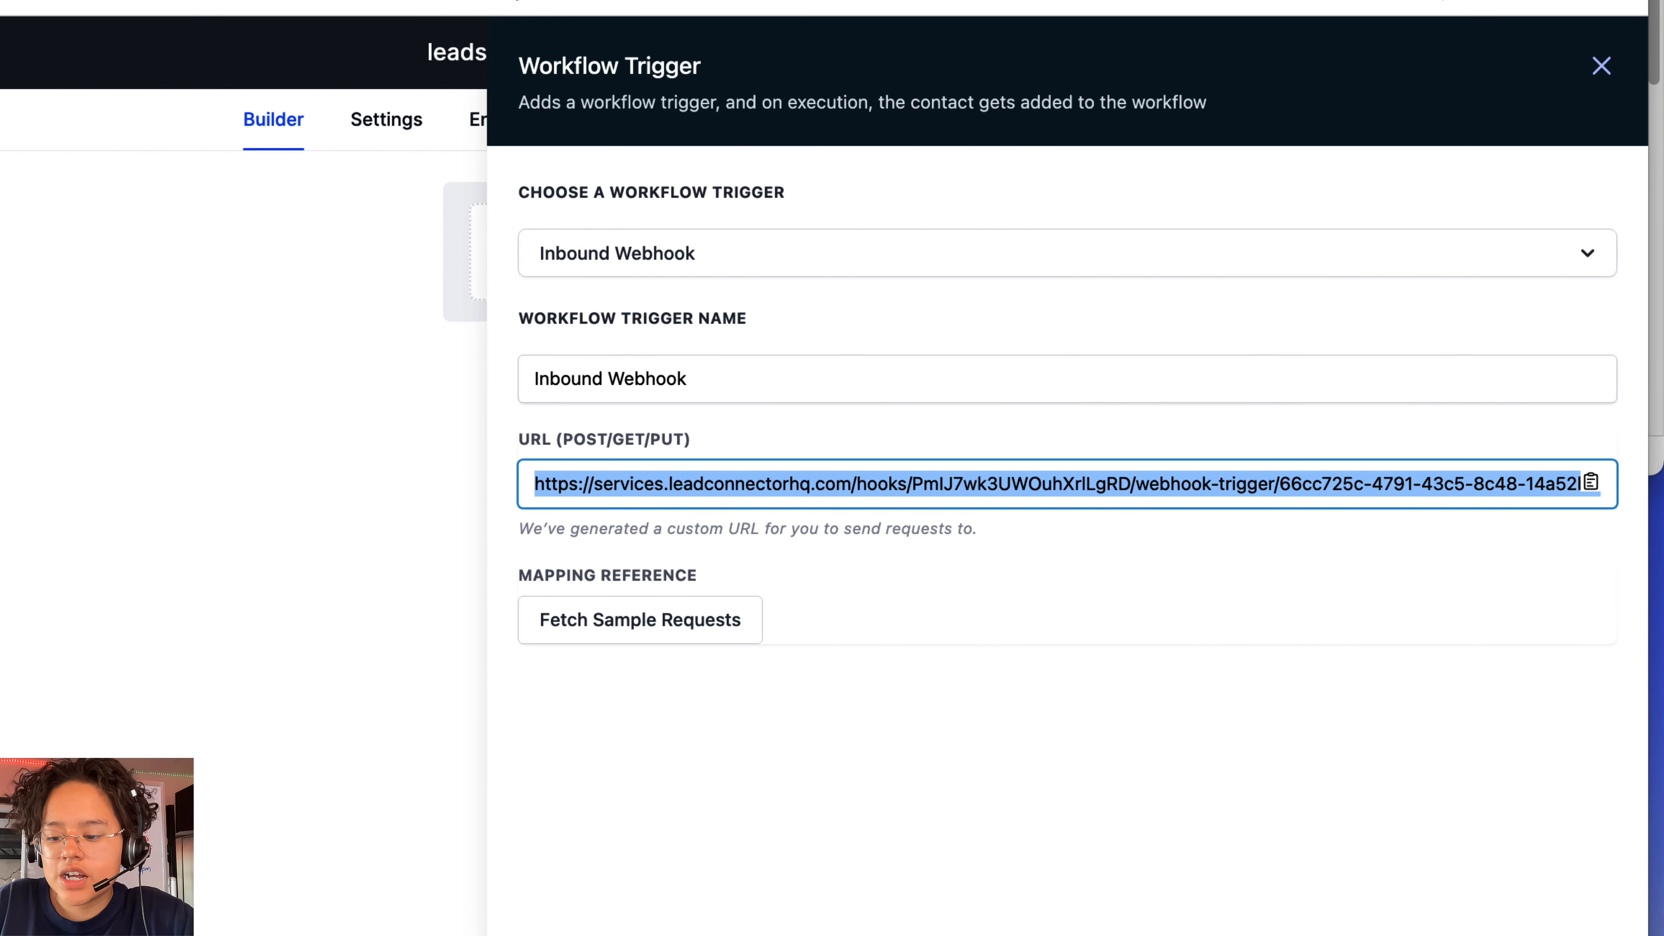
pyautogui.click(601, 619)
pyautogui.click(604, 623)
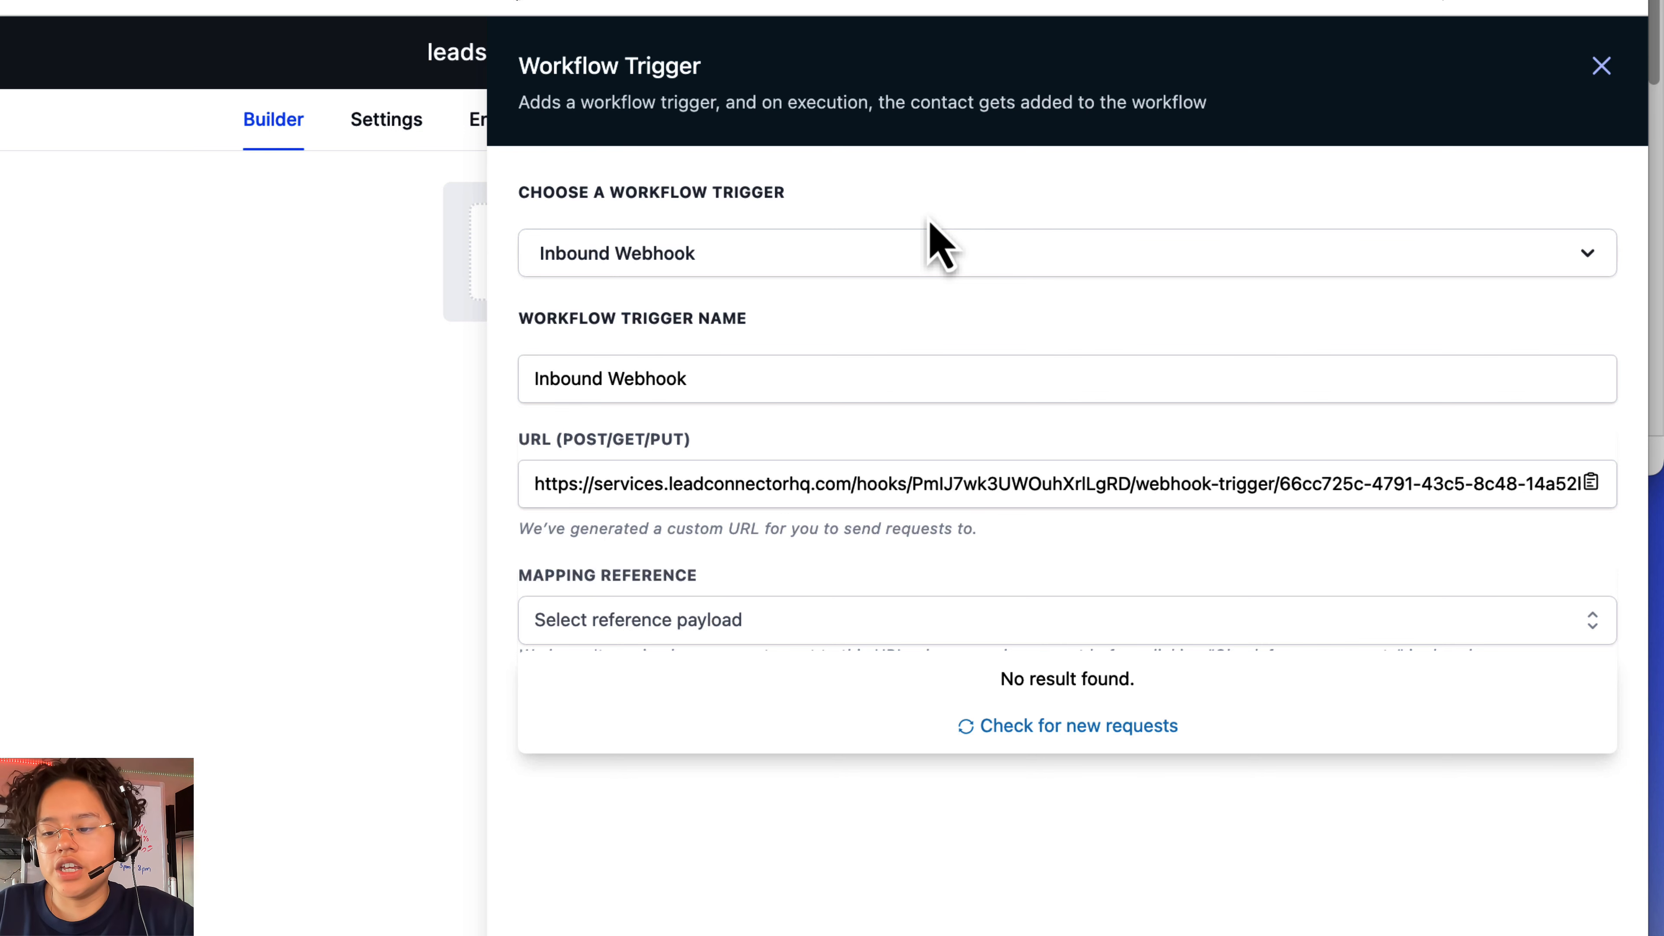
pyautogui.click(985, 626)
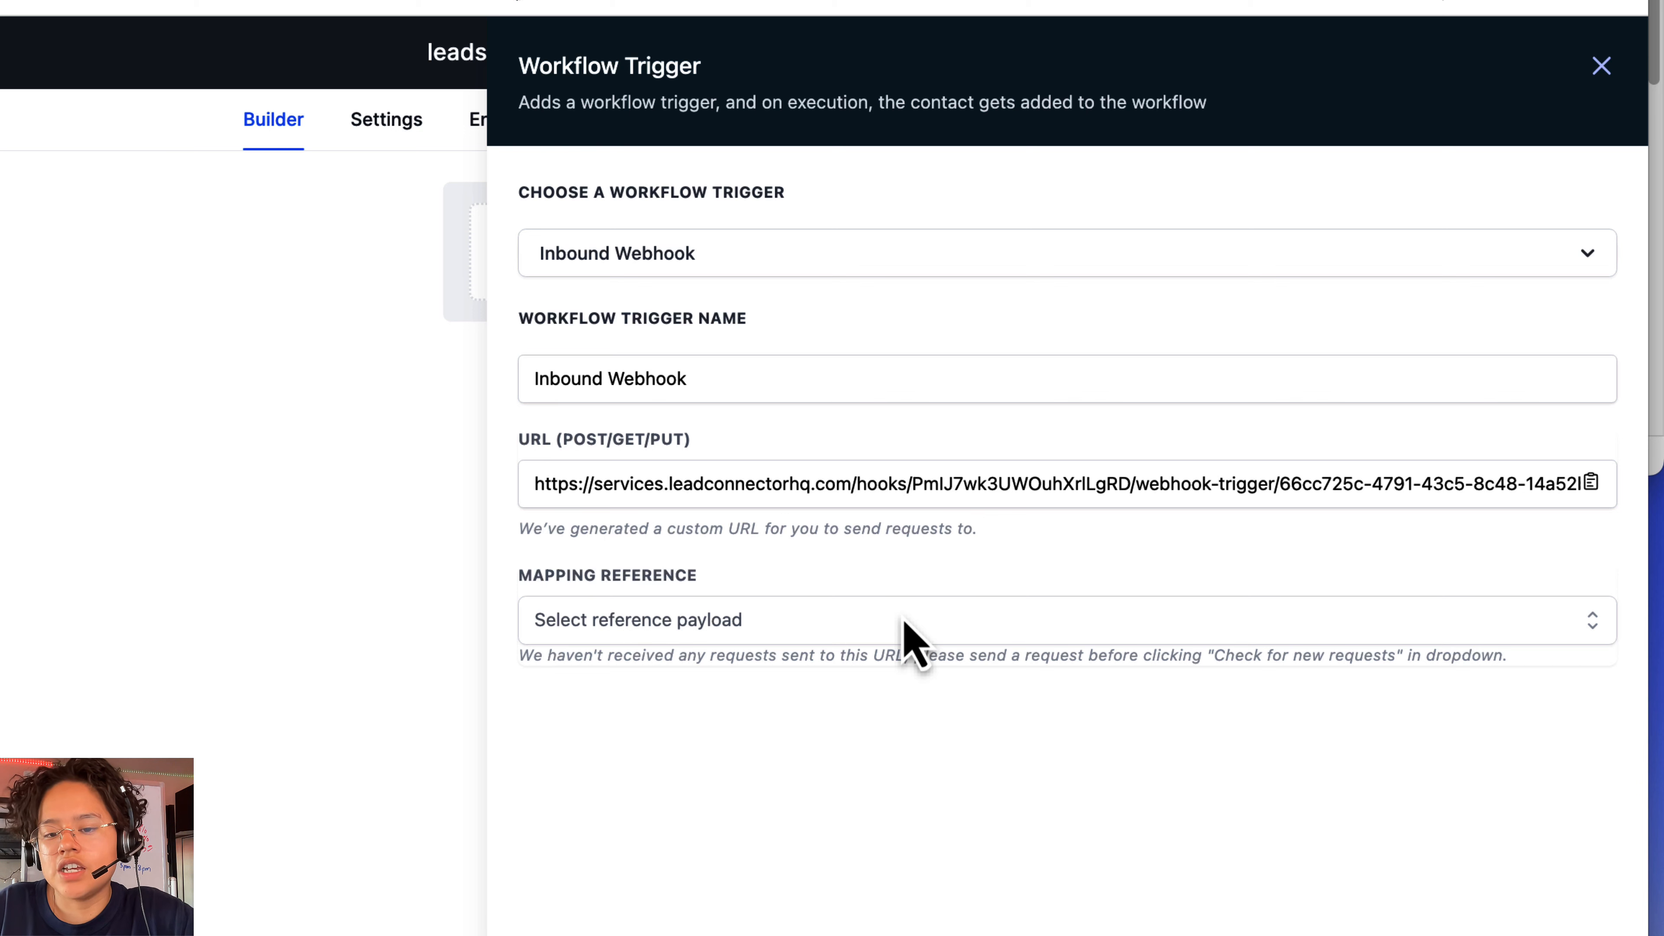
pyautogui.click(783, 620)
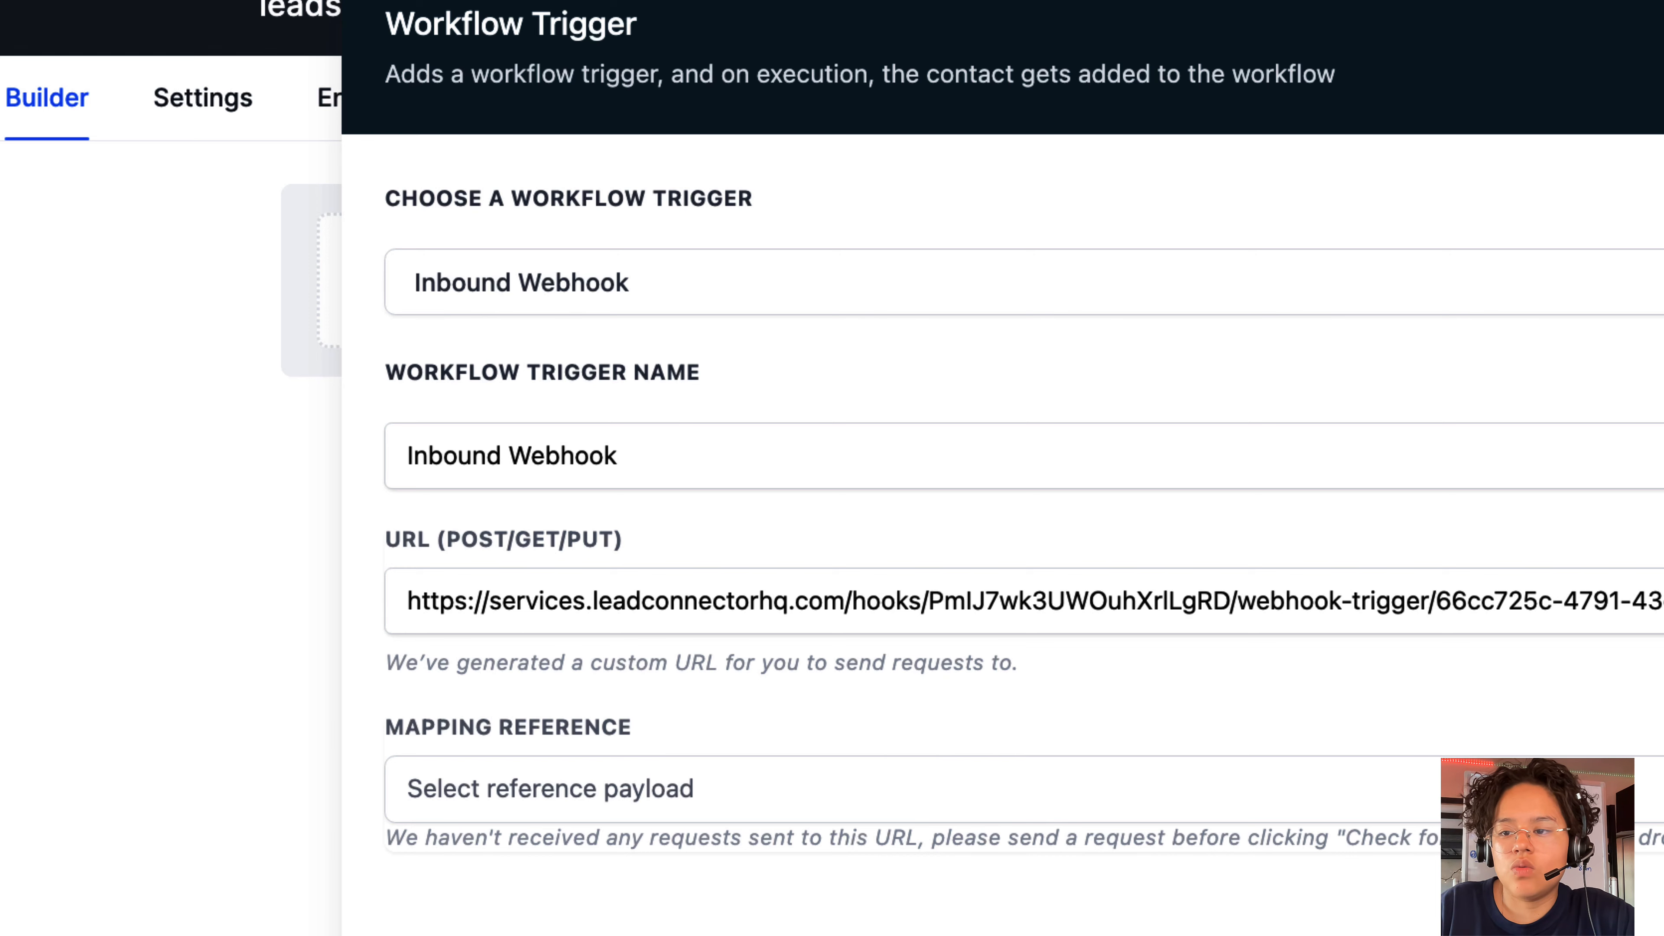
# Step: Open the Postman website in a new browser tab
pyautogui.press('super+t')
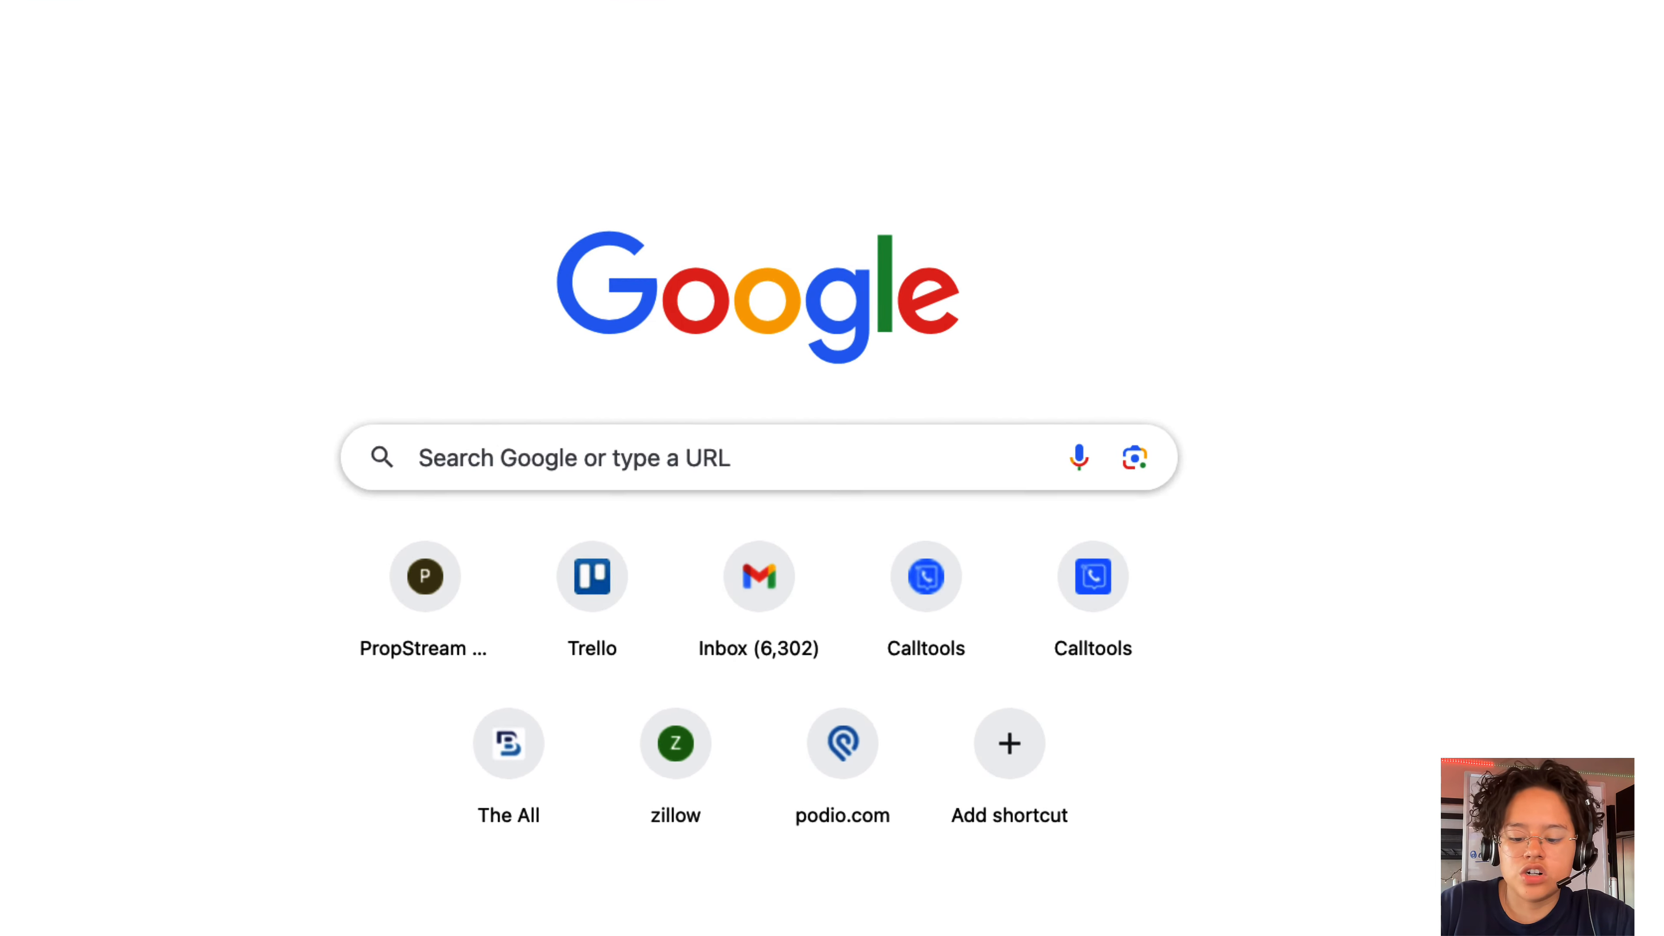
pyautogui.write('p')
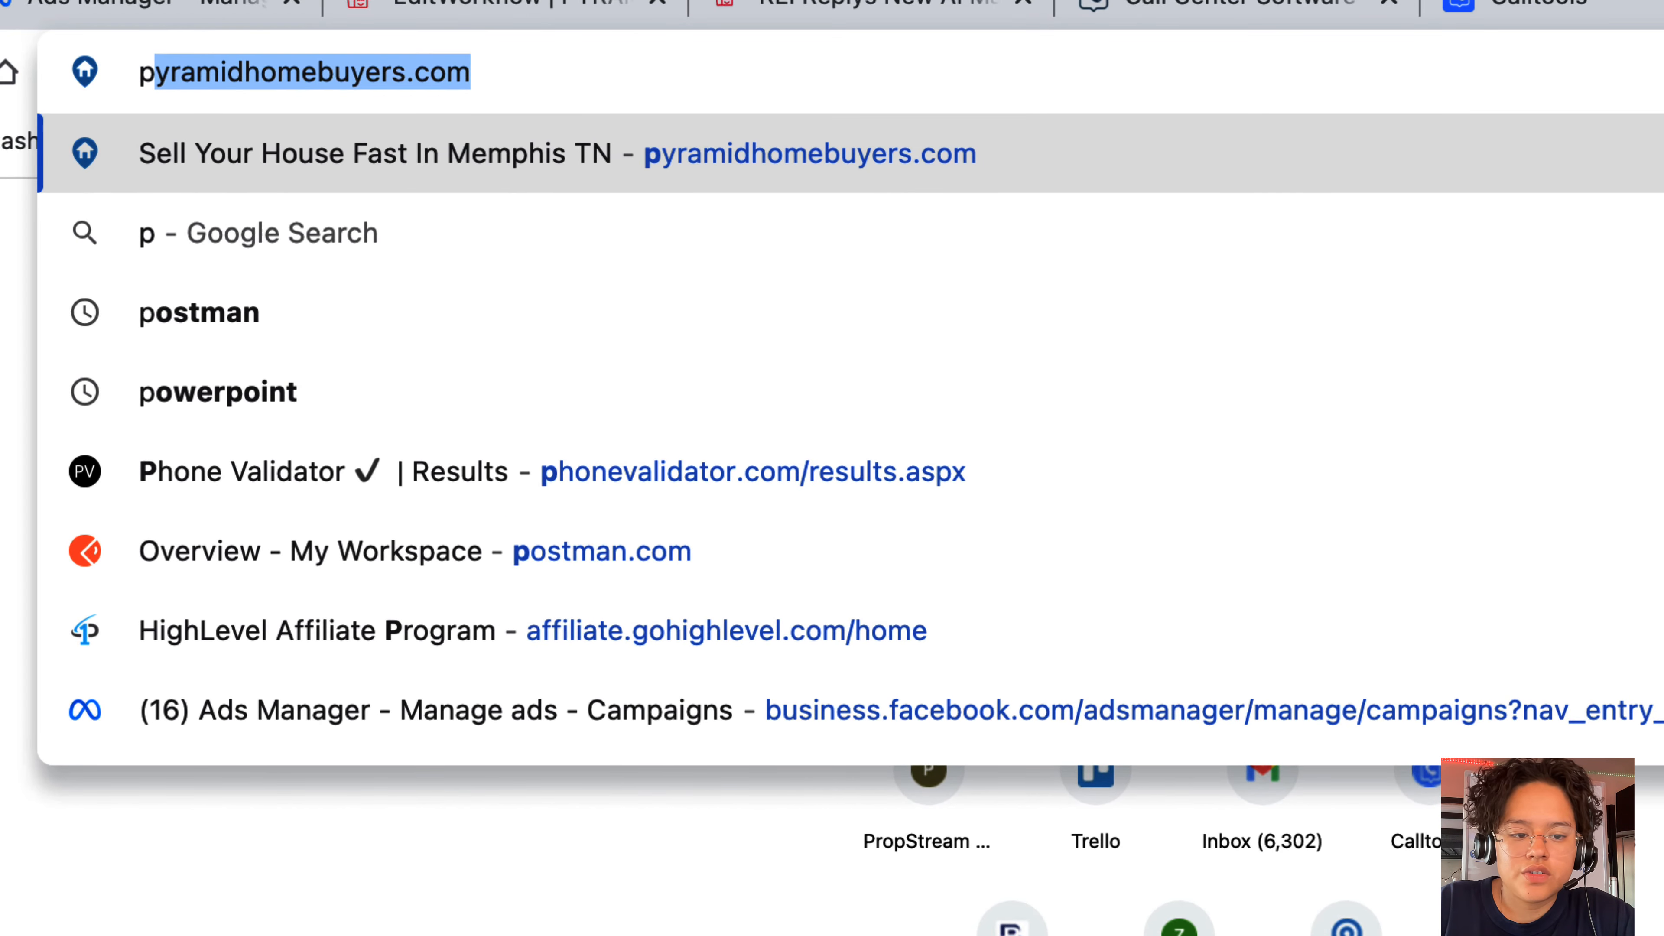
pyautogui.write('ost')
pyautogui.press('Return')
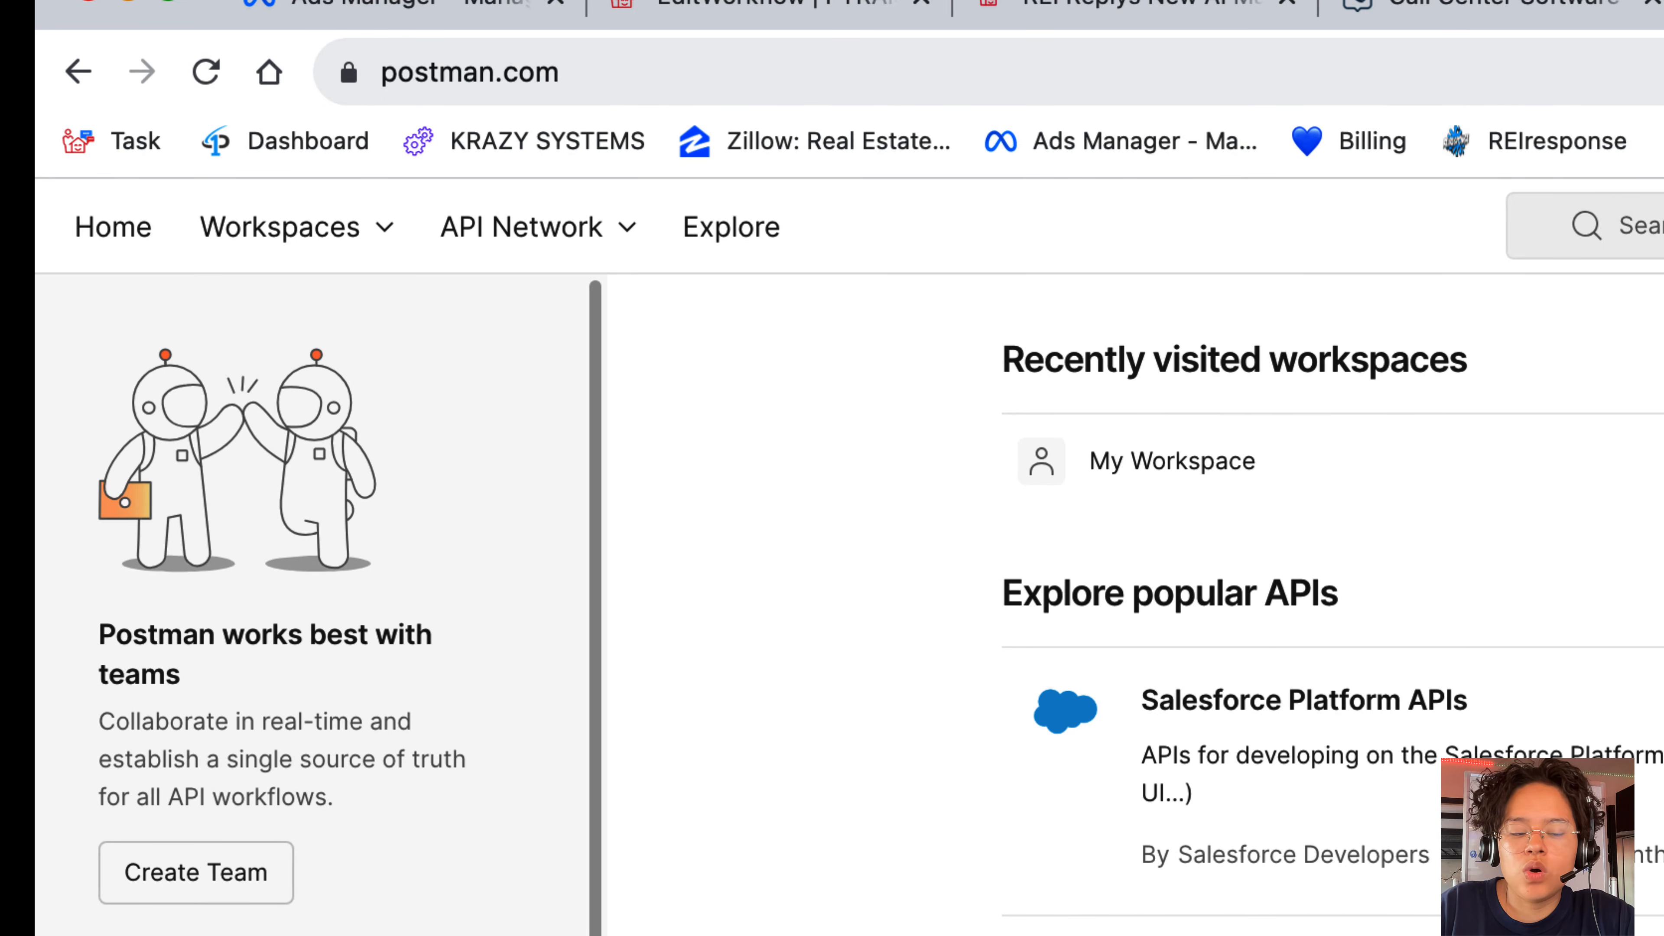
# Step: Open My Workspace in Postman and create a new HTTP request
pyautogui.click(364, 247)
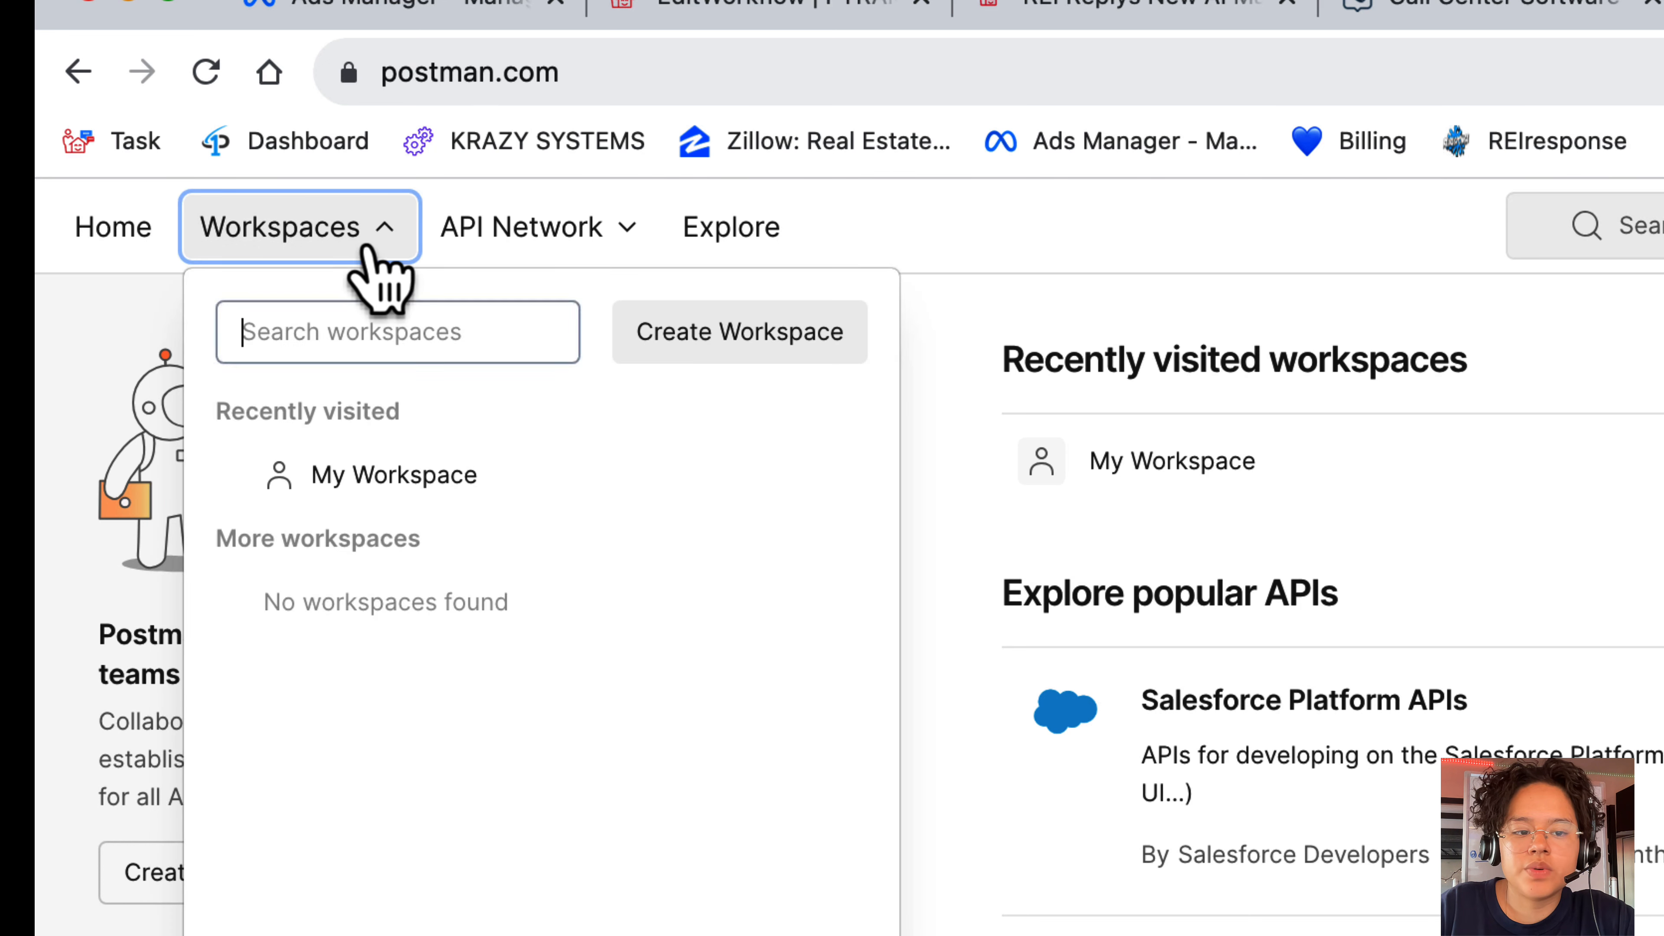
pyautogui.click(385, 487)
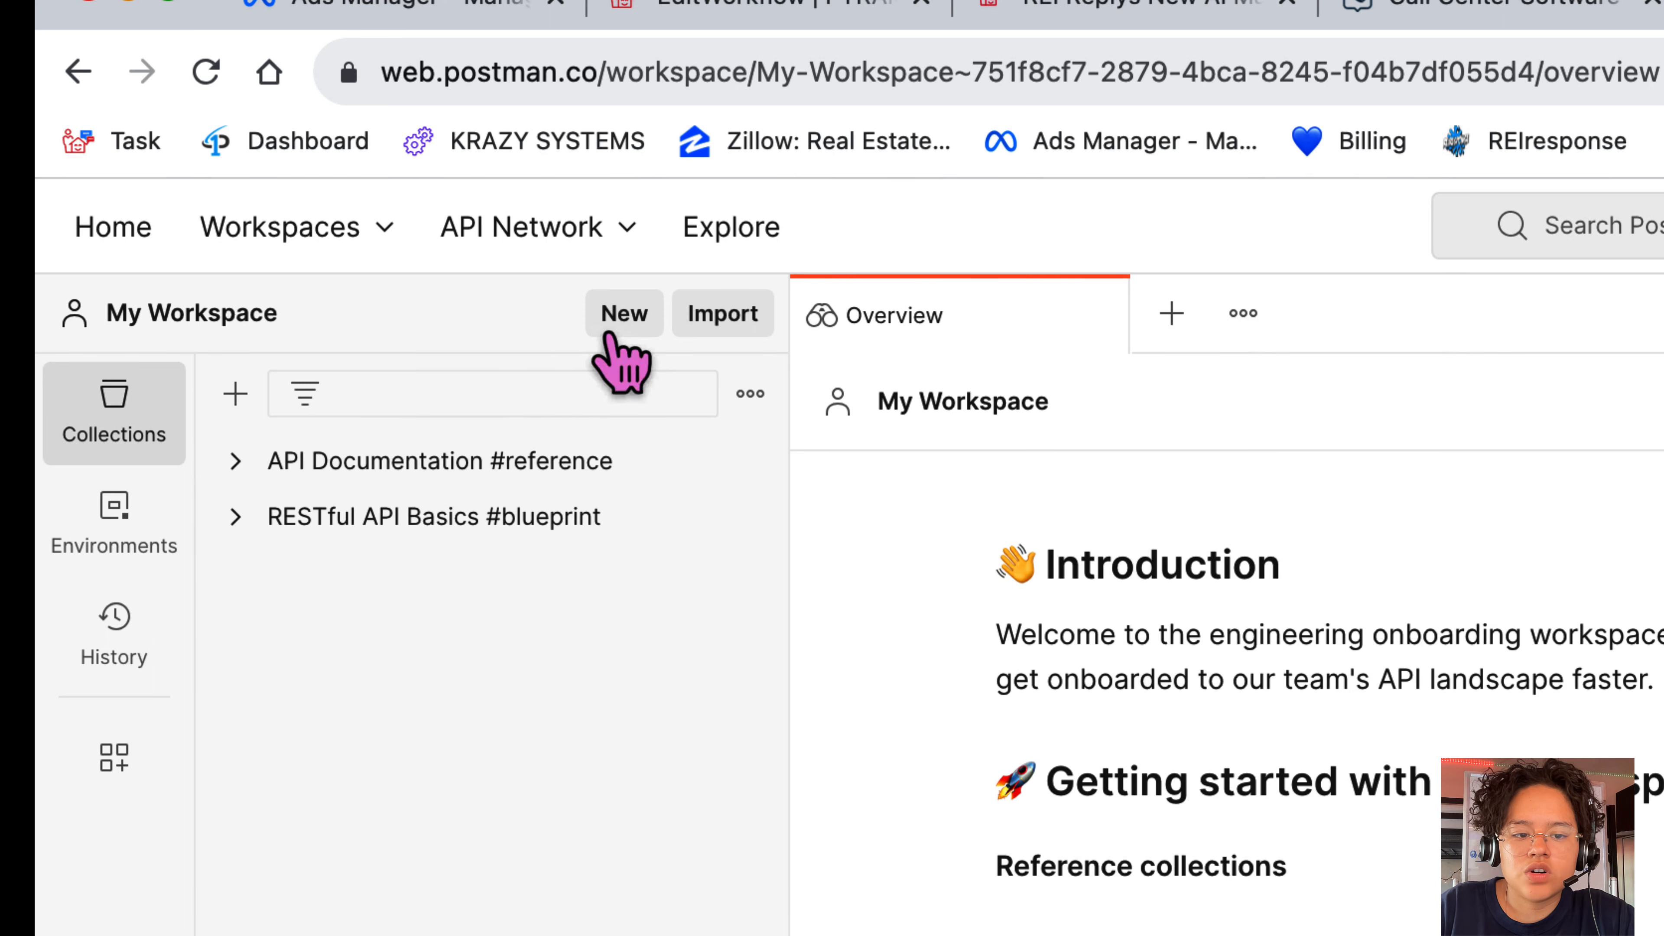
pyautogui.click(609, 328)
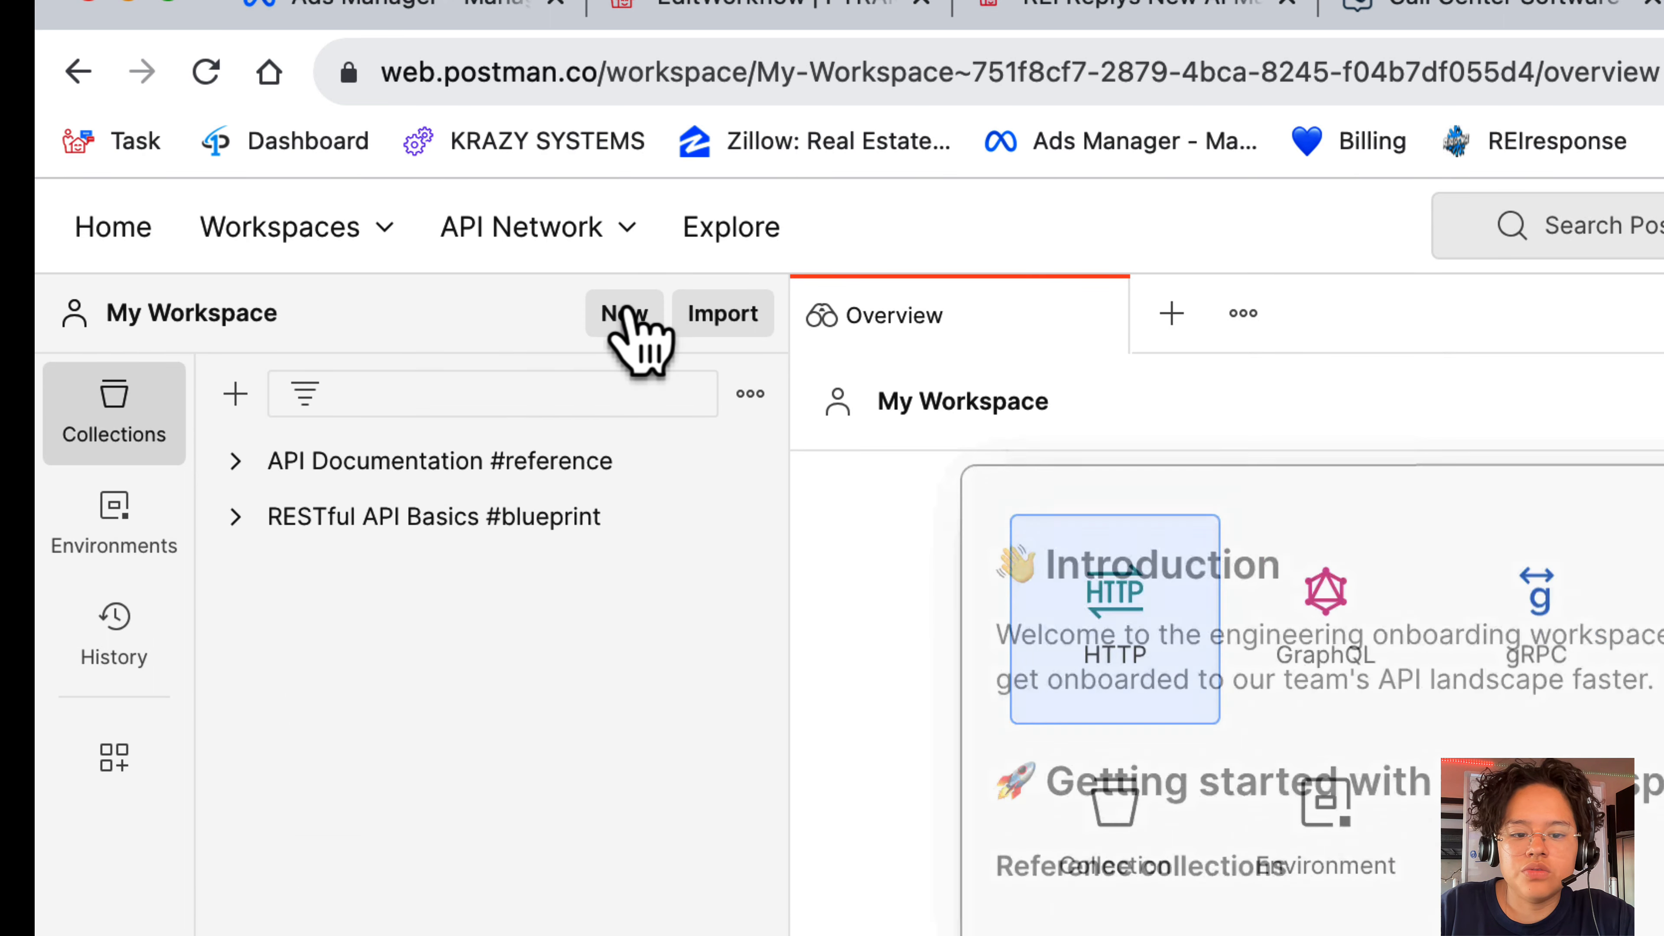
pyautogui.click(1123, 603)
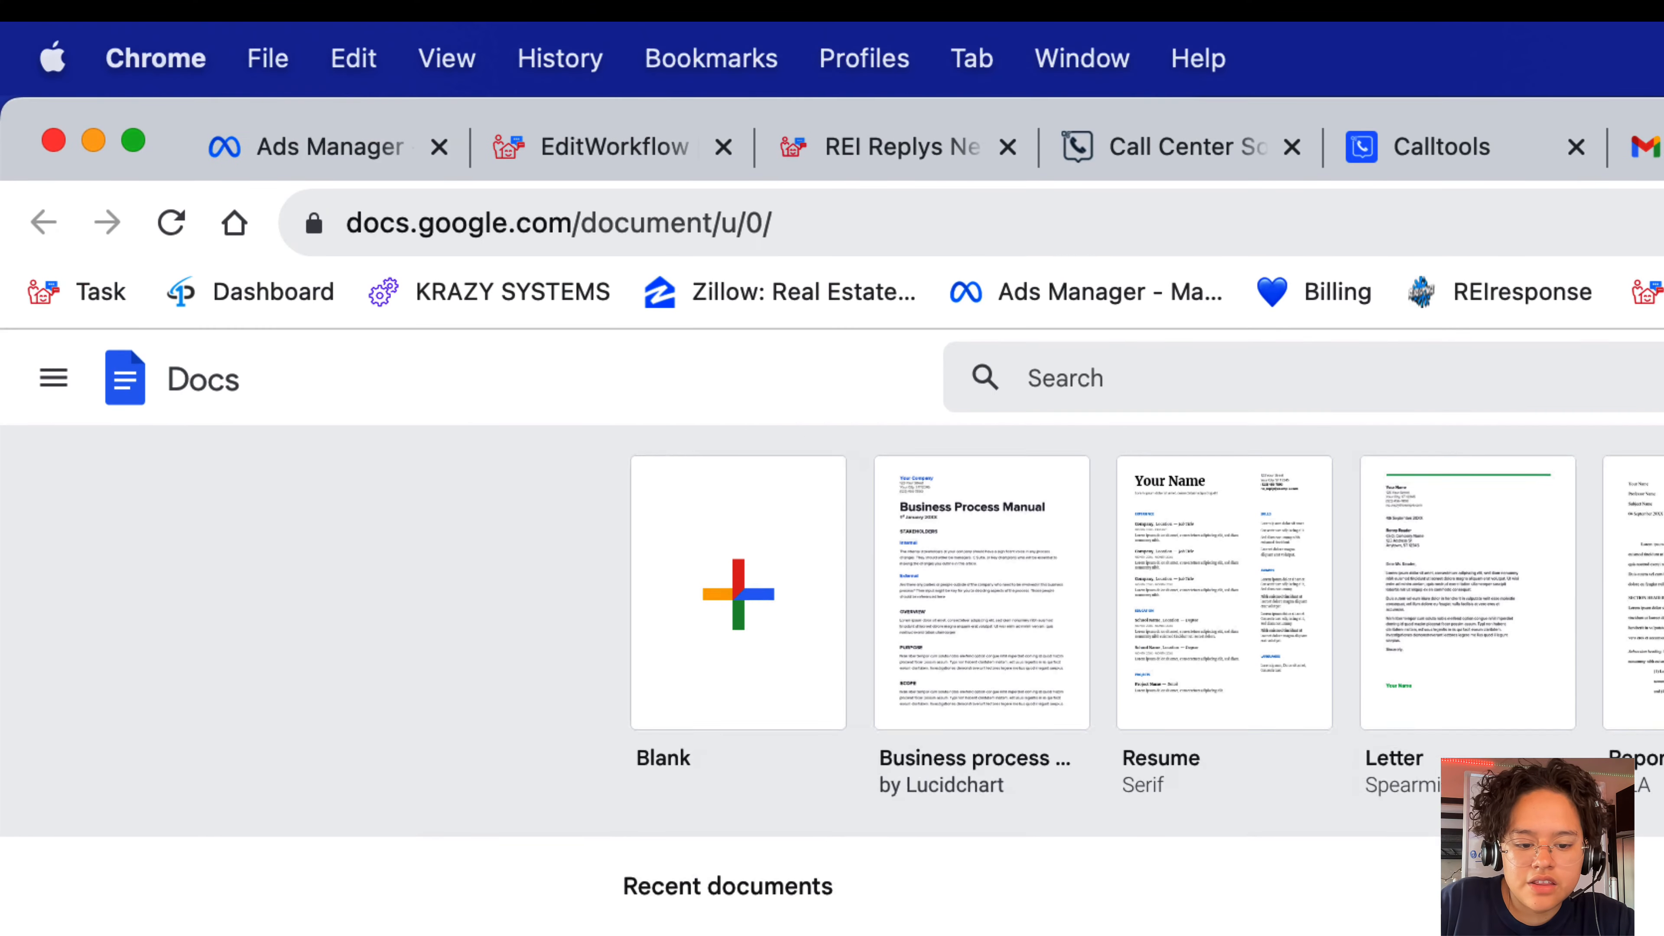
# Step: Open the Google Docs document "random code- to save workflow with webhook" and copy its entire JSON code
pyautogui.scroll(-1, 780, 917)
pyautogui.click(780, 927)
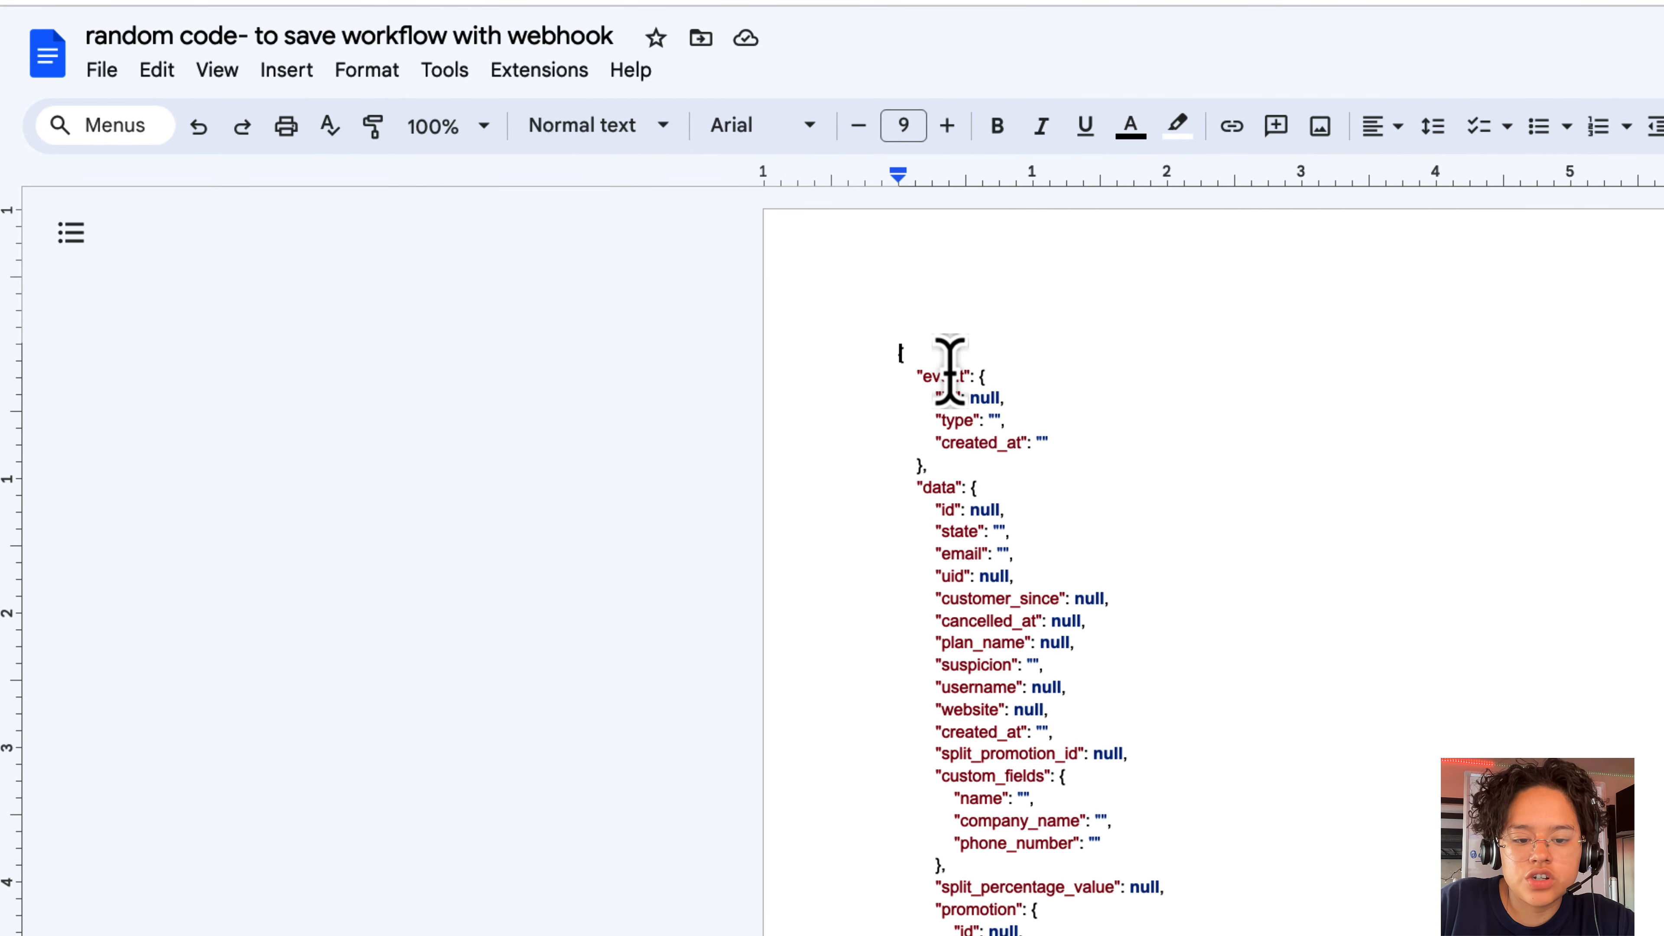
pyautogui.moveTo(895, 353); pyautogui.dragTo(1270, 934)
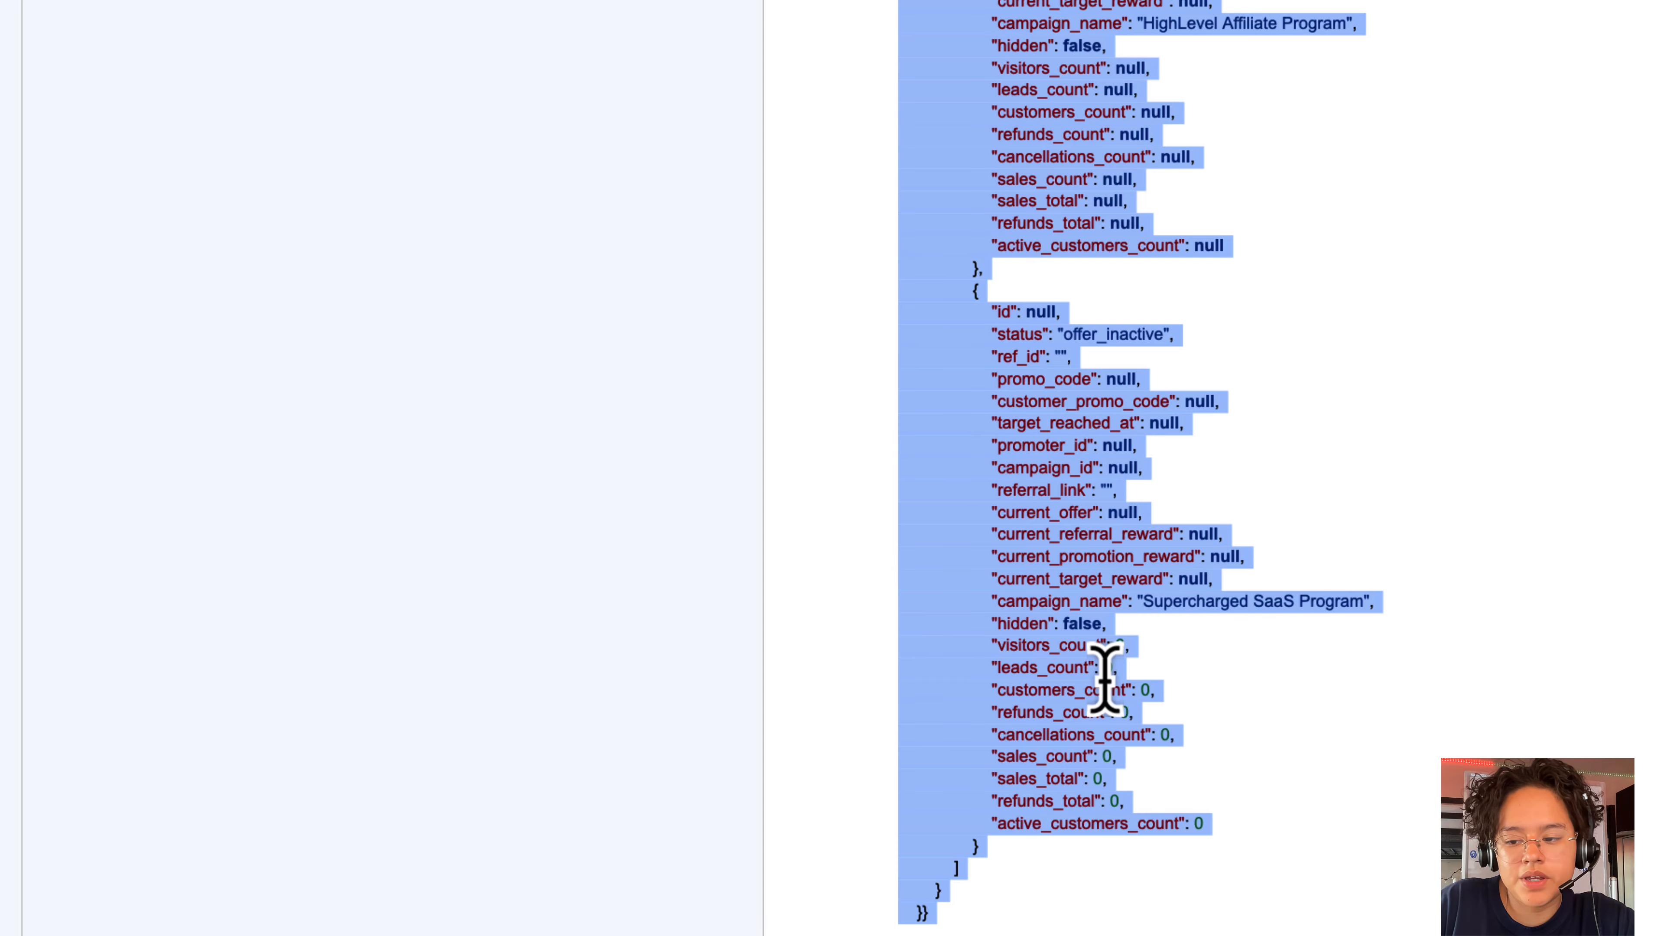
pyautogui.scroll(20, 1104, 678)
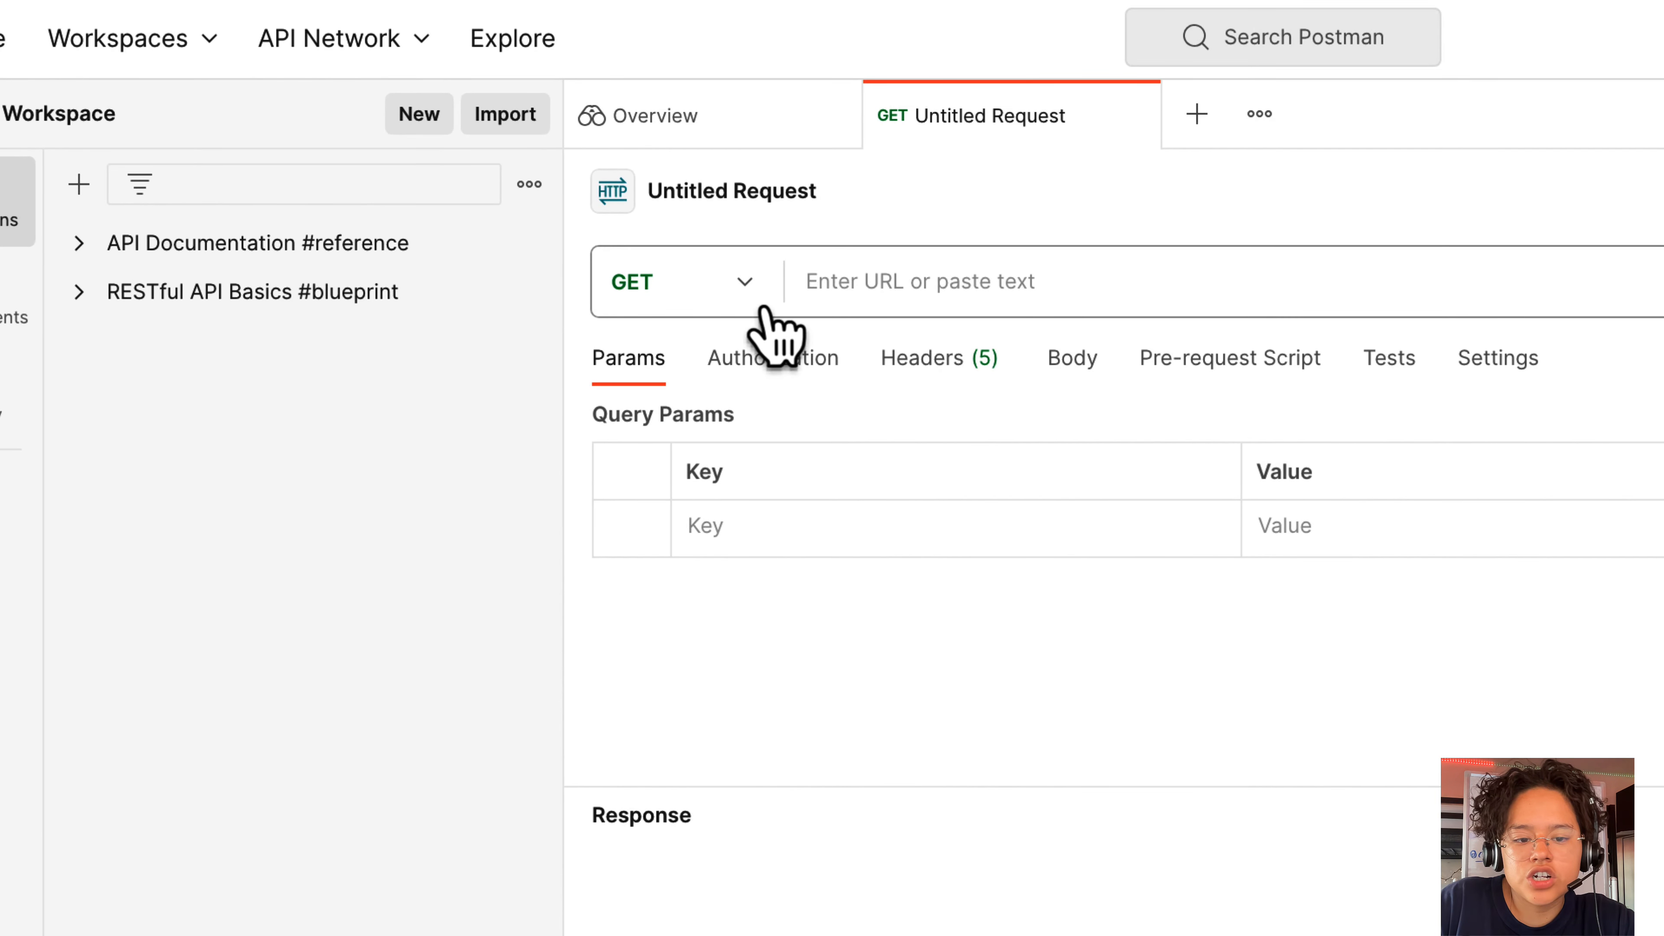
# Step: In the untitled Postman request, set the method to POST and the body format to raw JSON
pyautogui.click(750, 296)
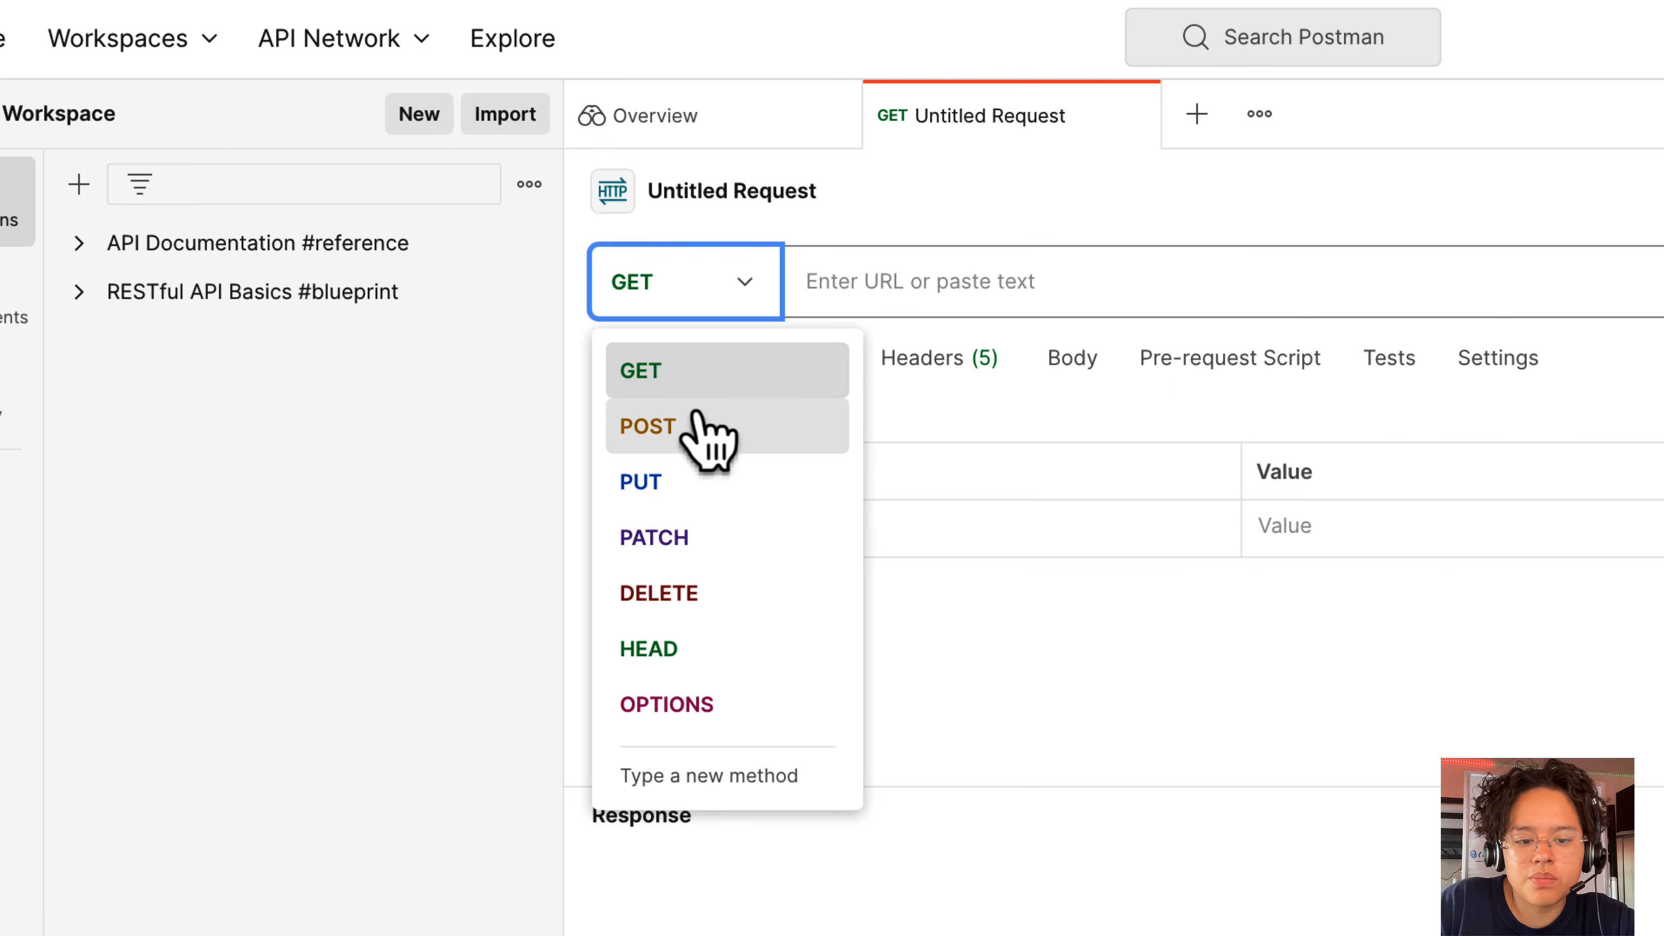
pyautogui.click(698, 427)
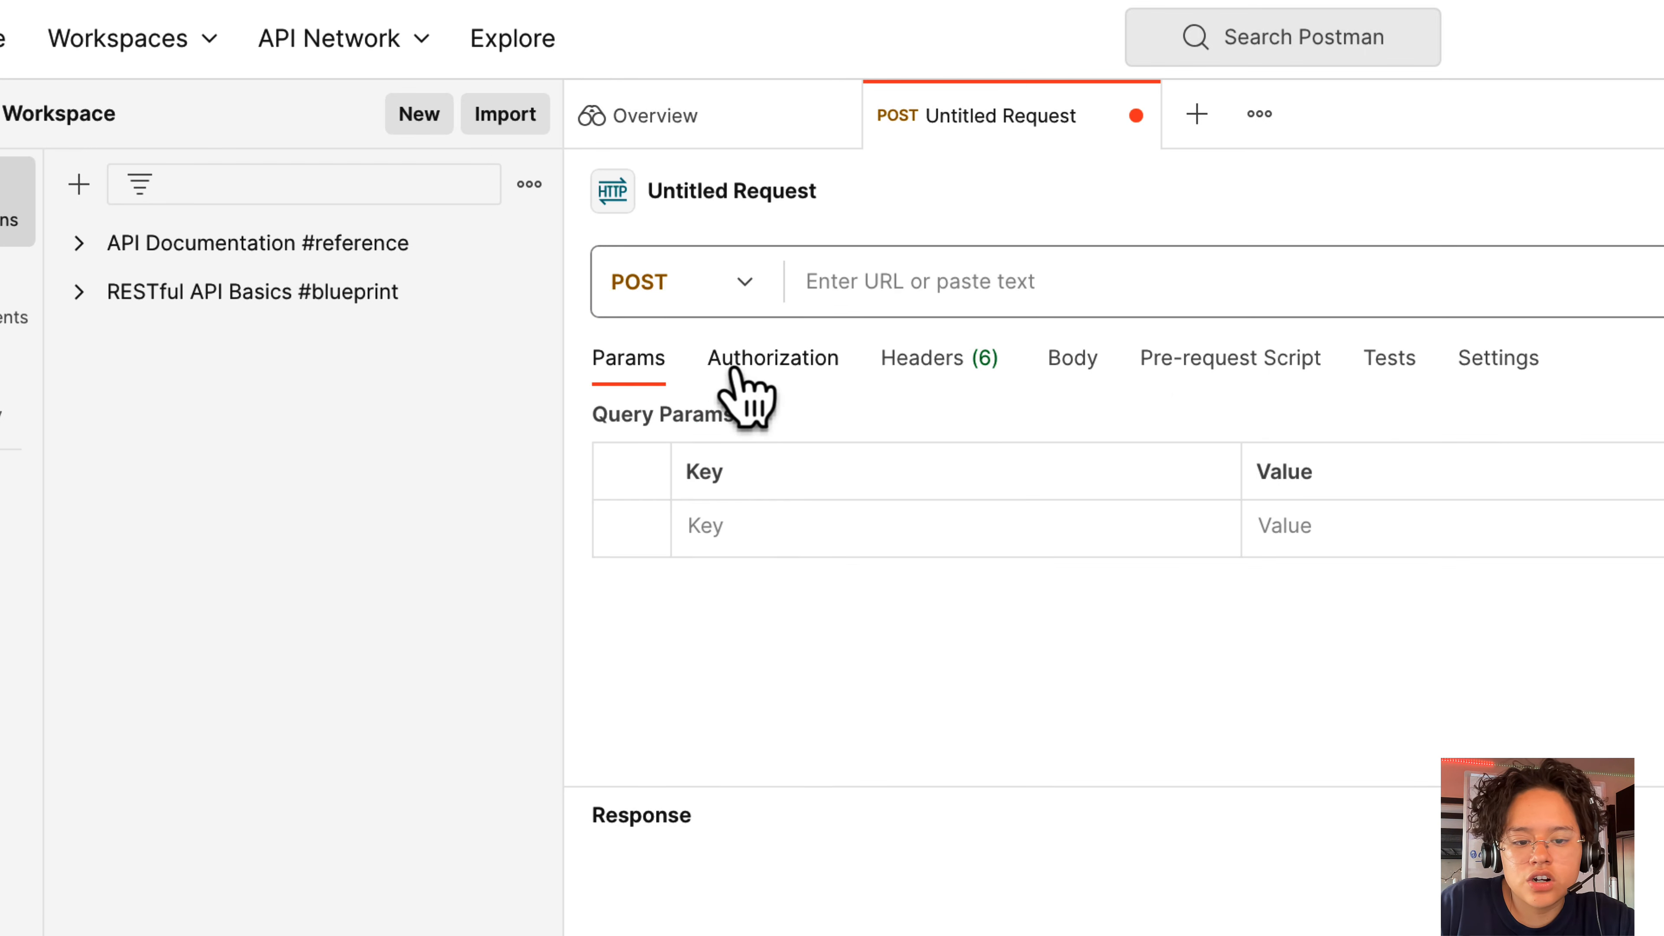
pyautogui.click(1065, 357)
pyautogui.click(1184, 421)
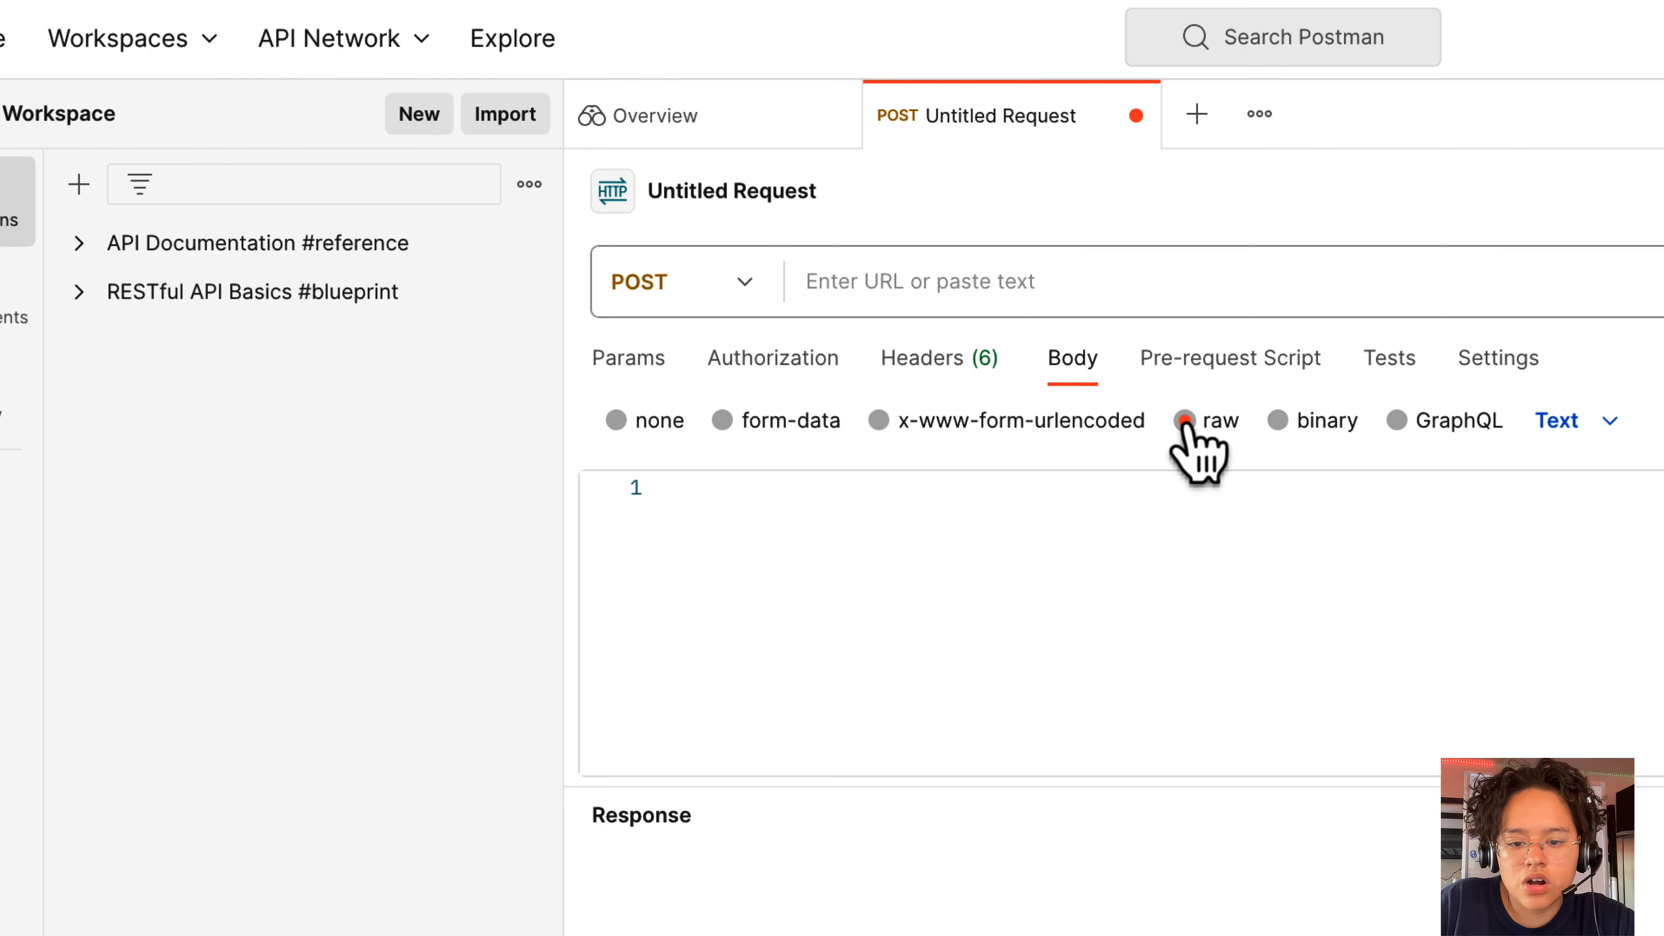
pyautogui.click(1599, 422)
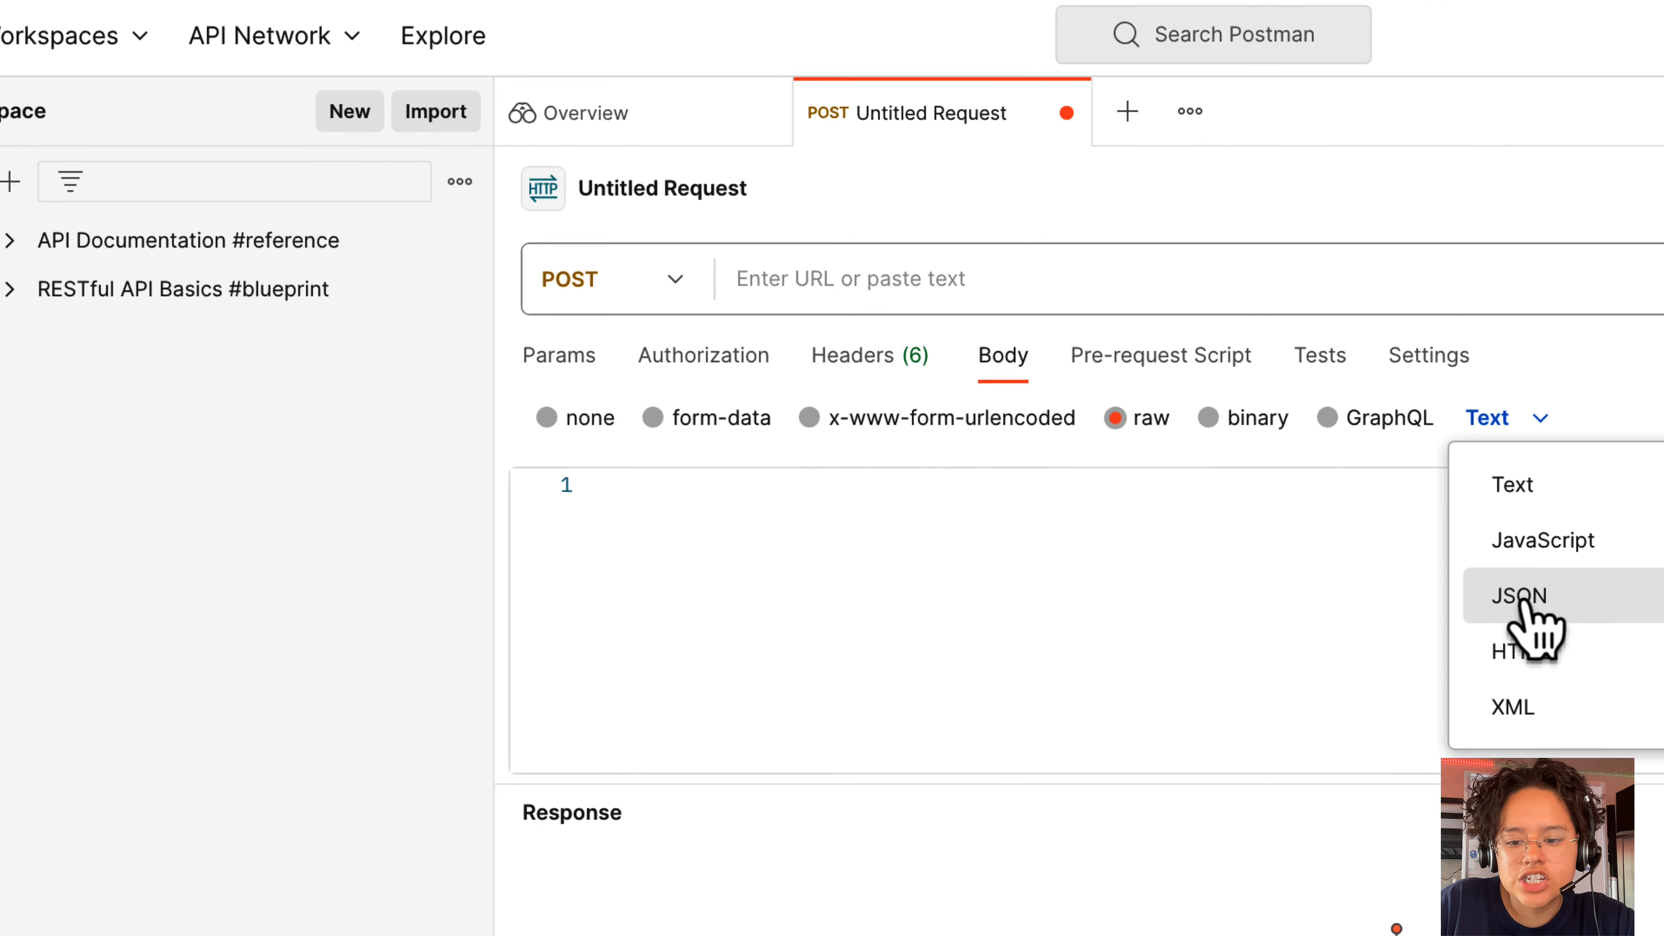
pyautogui.click(1520, 598)
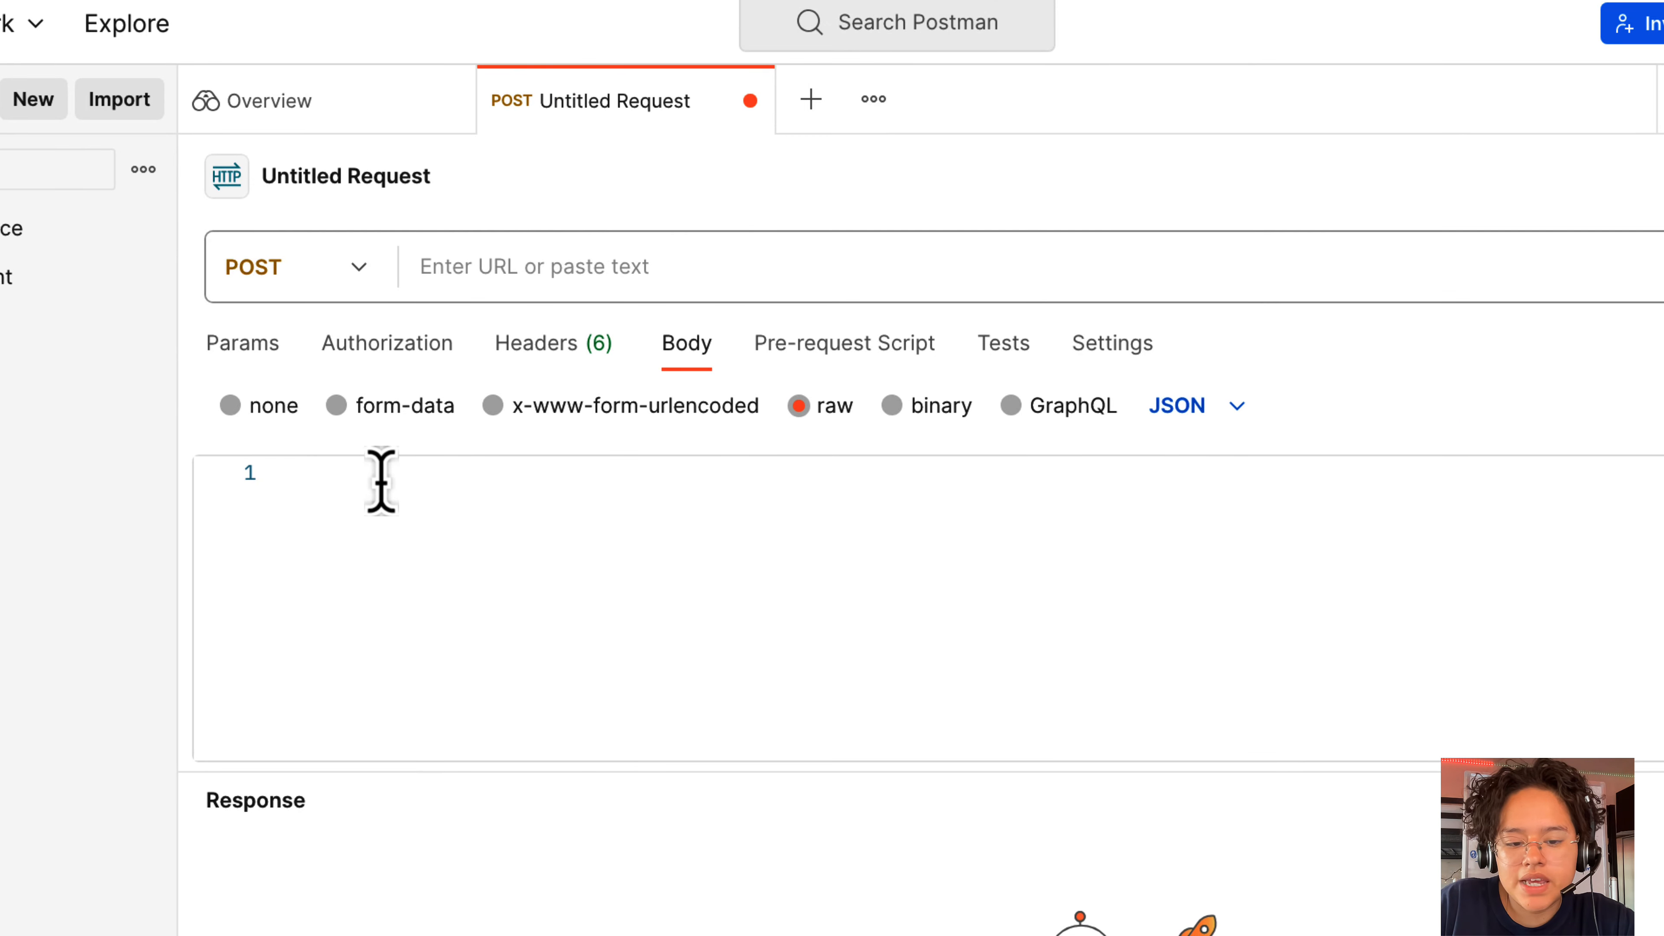
# Step: Paste the copied JSON code into the request body and check it from its beginning
pyautogui.press('super+v')
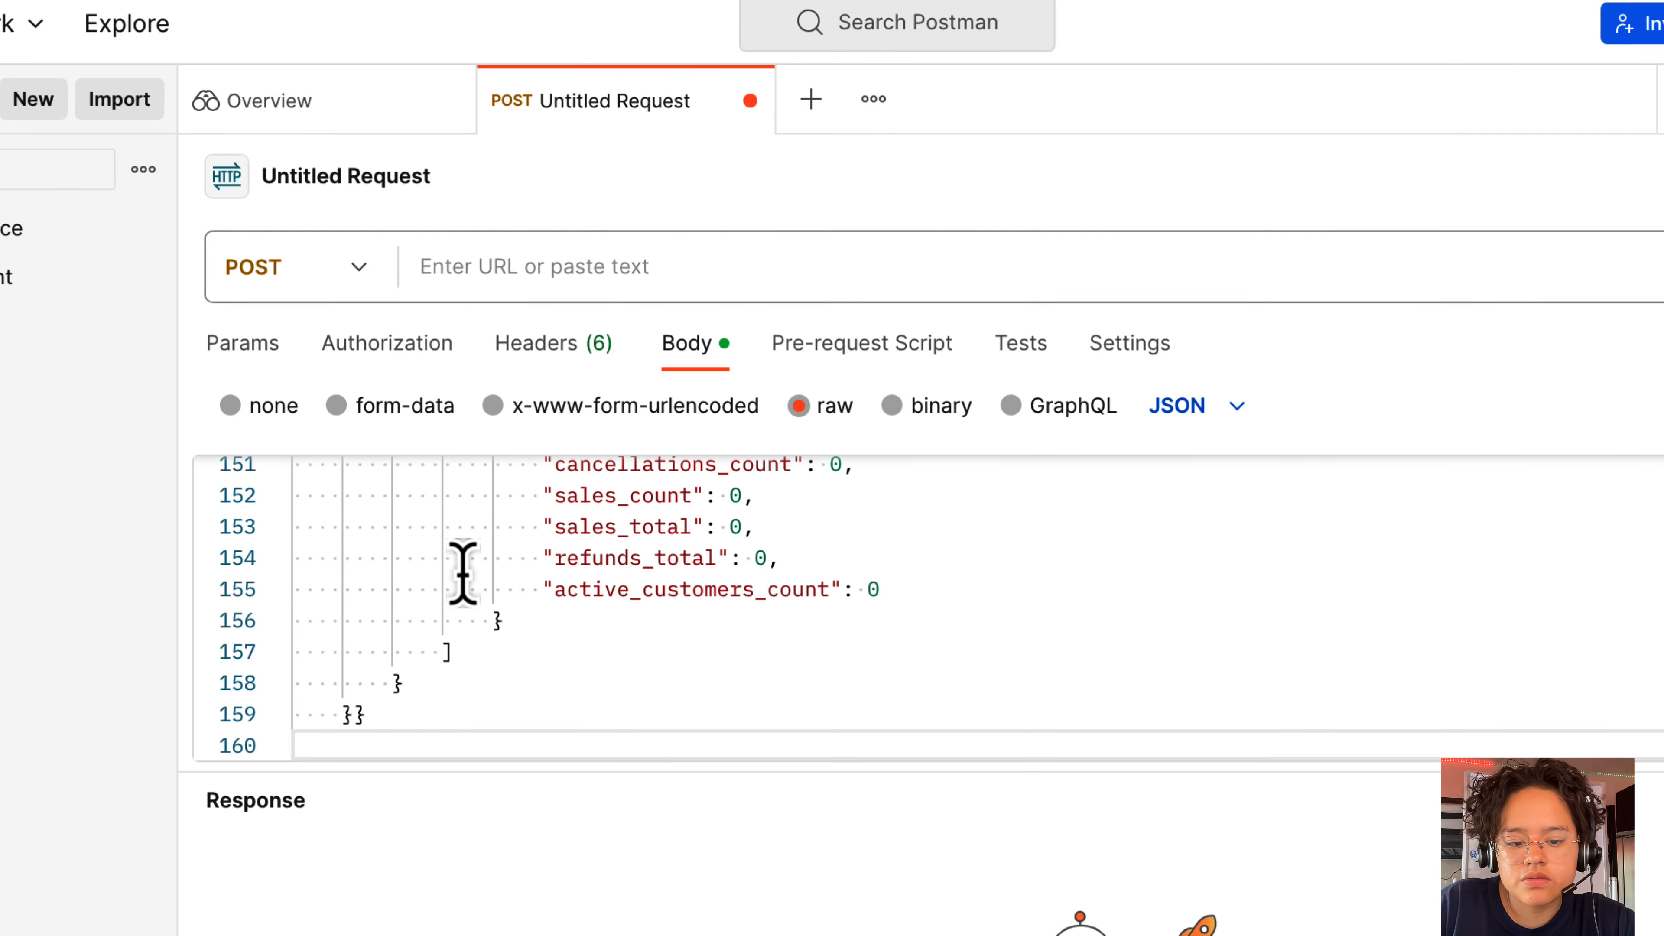
pyautogui.scroll(10, 465, 577)
pyautogui.scroll(15, 463, 574)
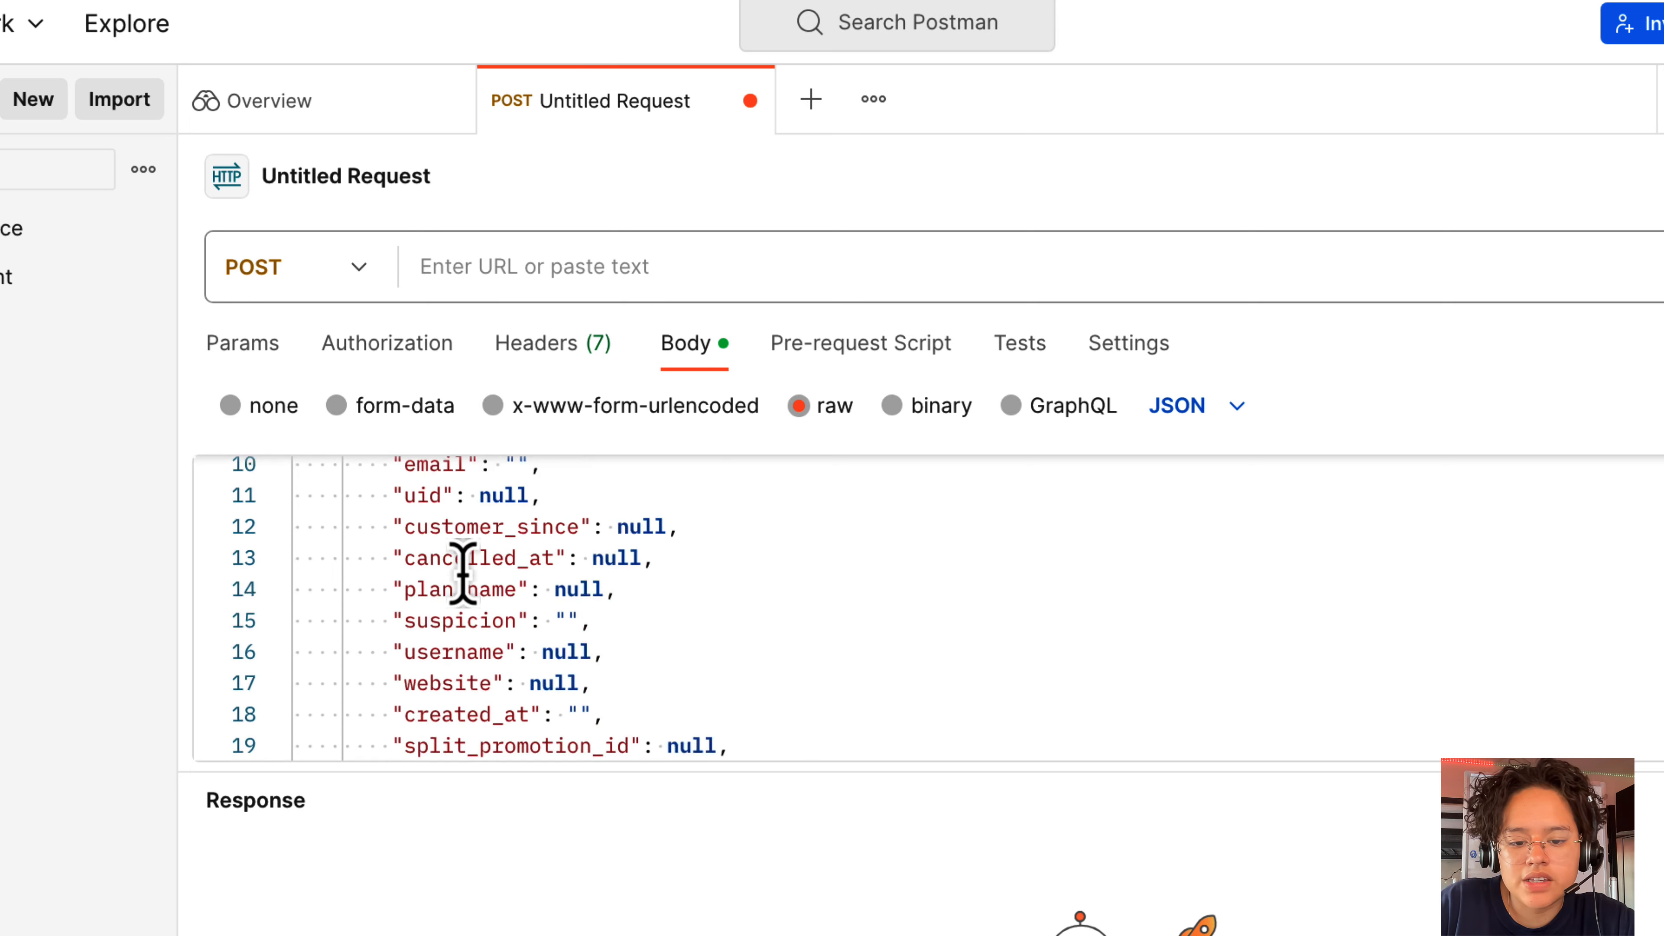
pyautogui.scroll(-2, 463, 573)
pyautogui.scroll(2, 463, 573)
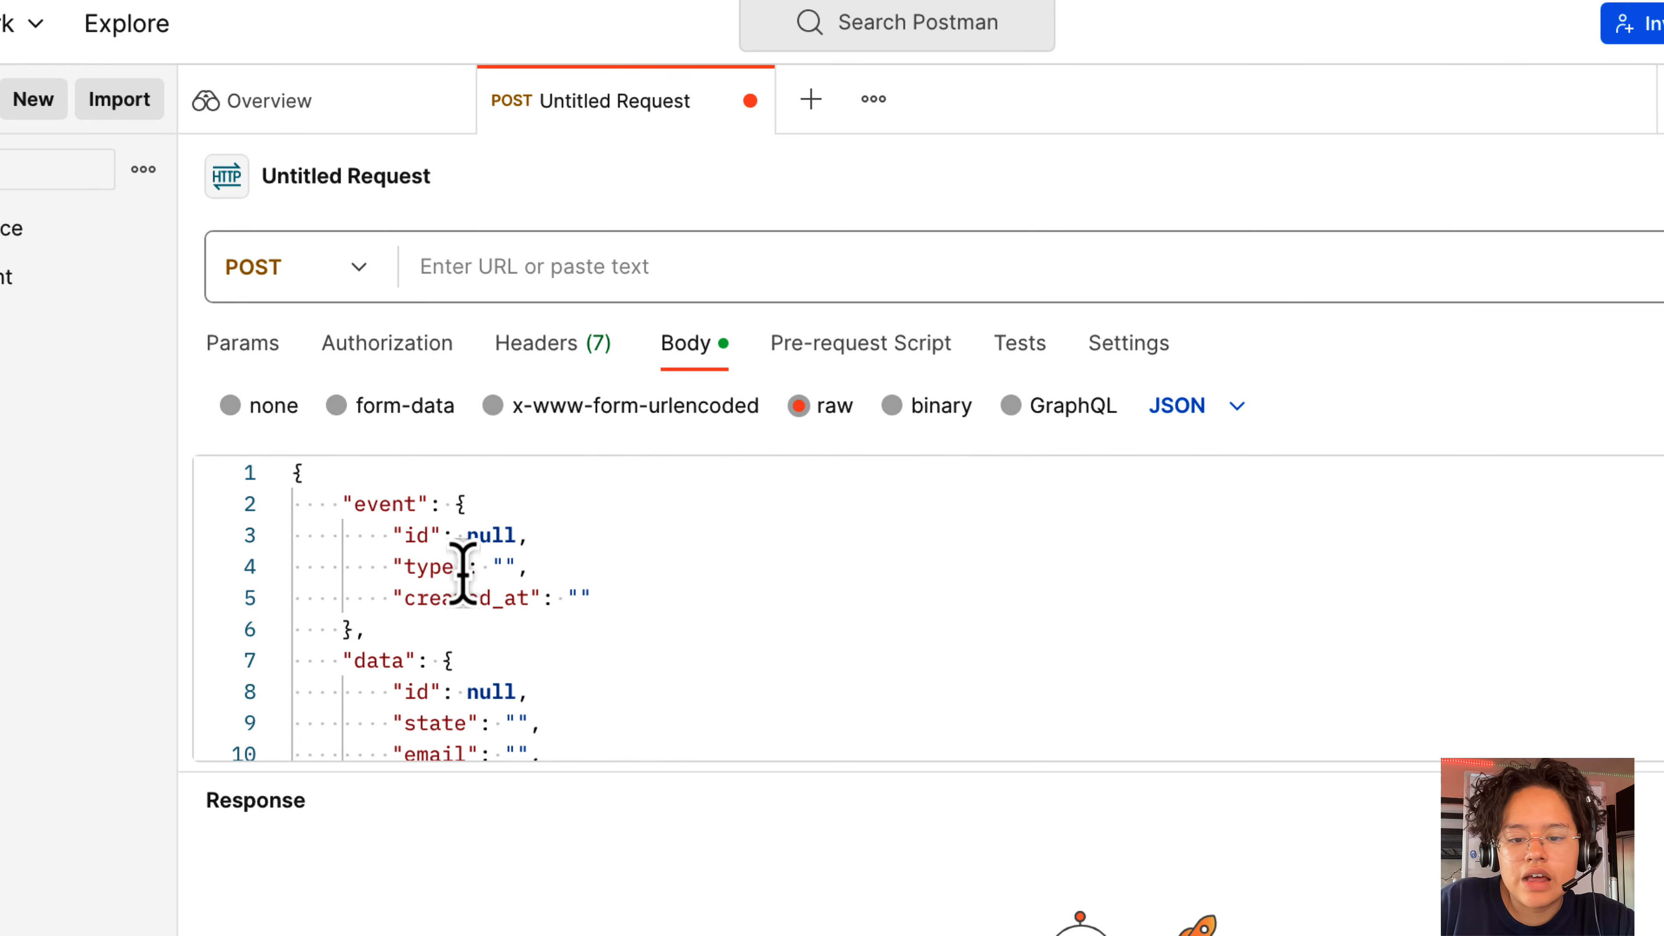
# Step: Copy the Inbound Webhook URL from the workflow trigger and paste it as the Postman request's URL
pyautogui.click(809, 266)
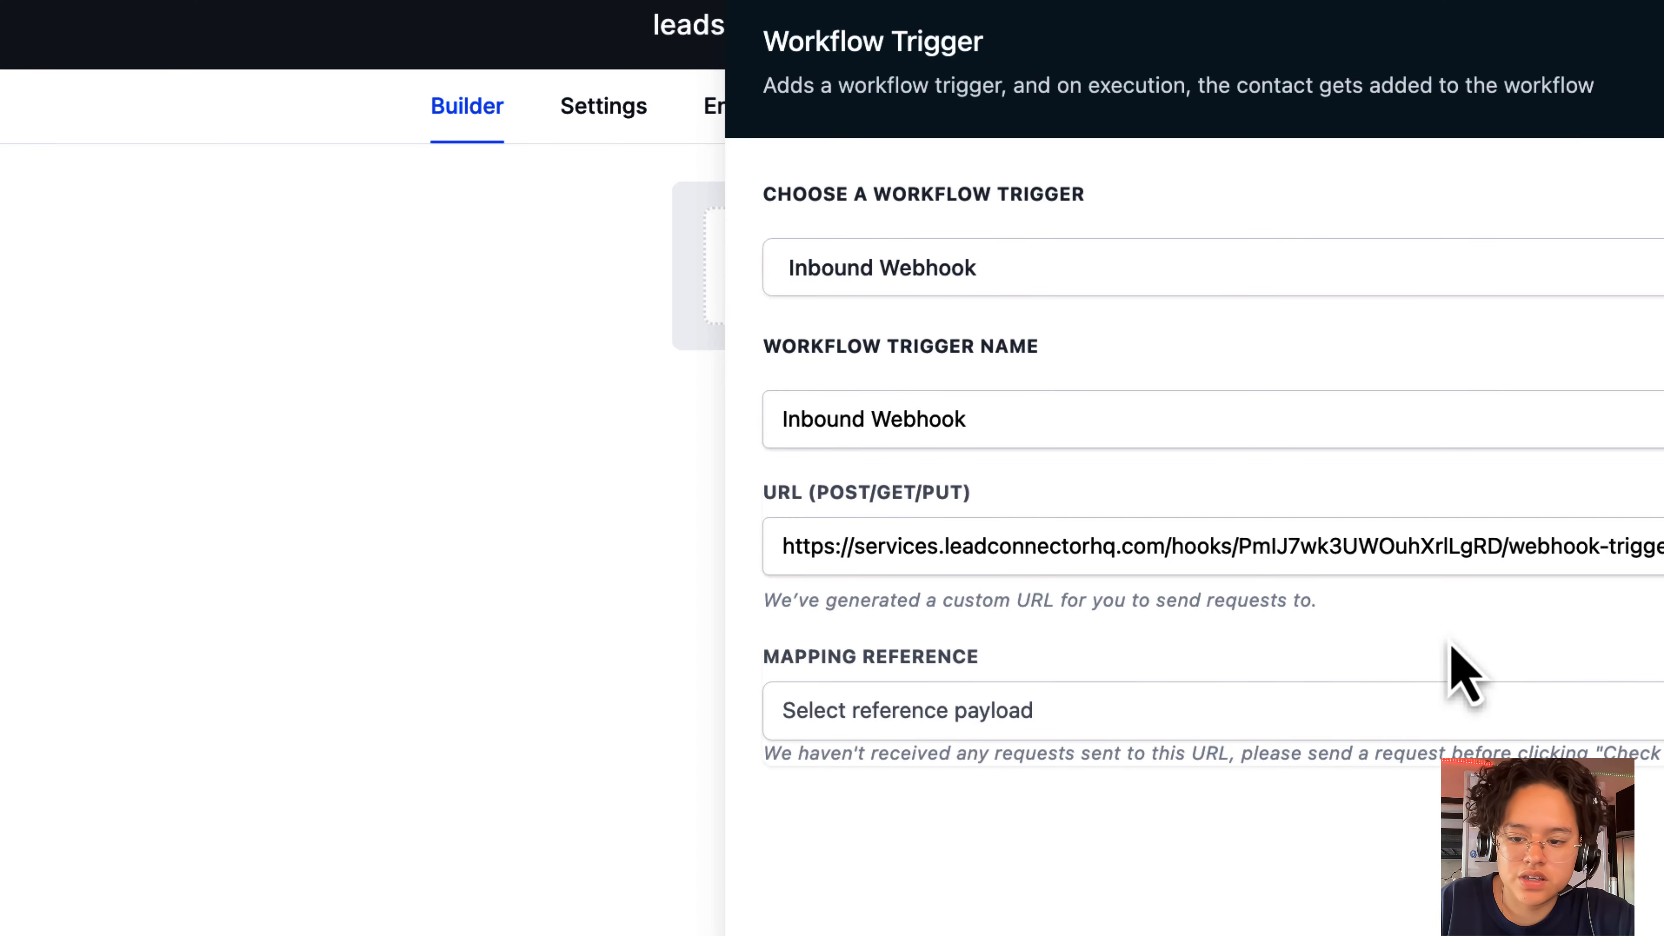
pyautogui.tripleClick(1493, 544)
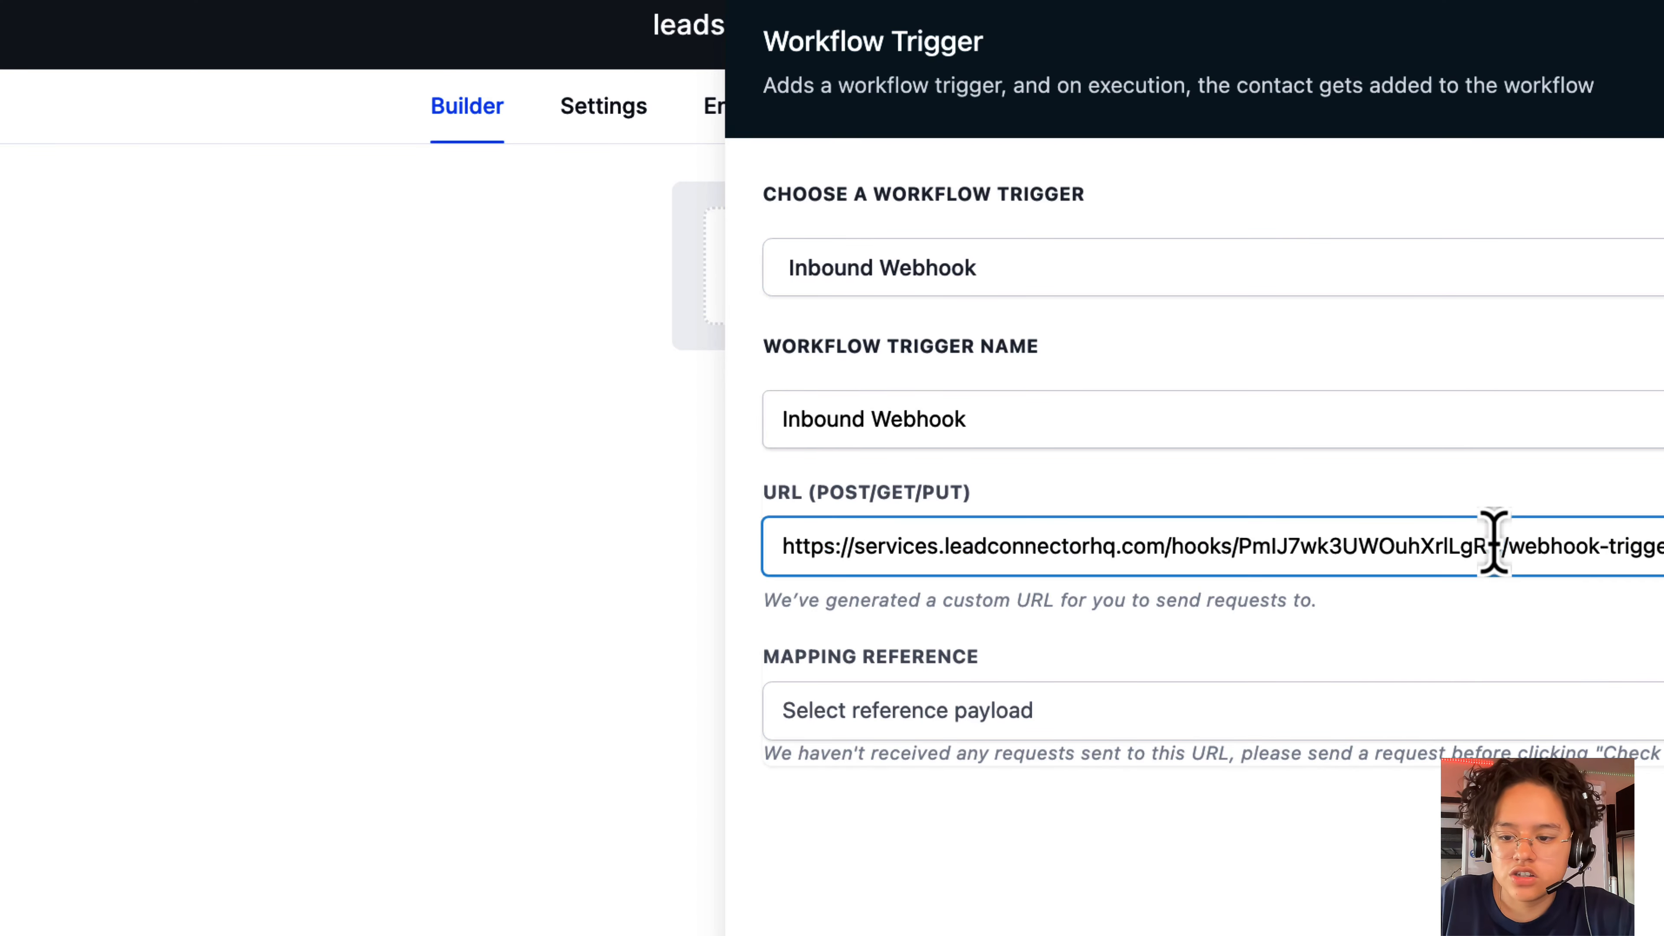
pyautogui.rightClick(1493, 543)
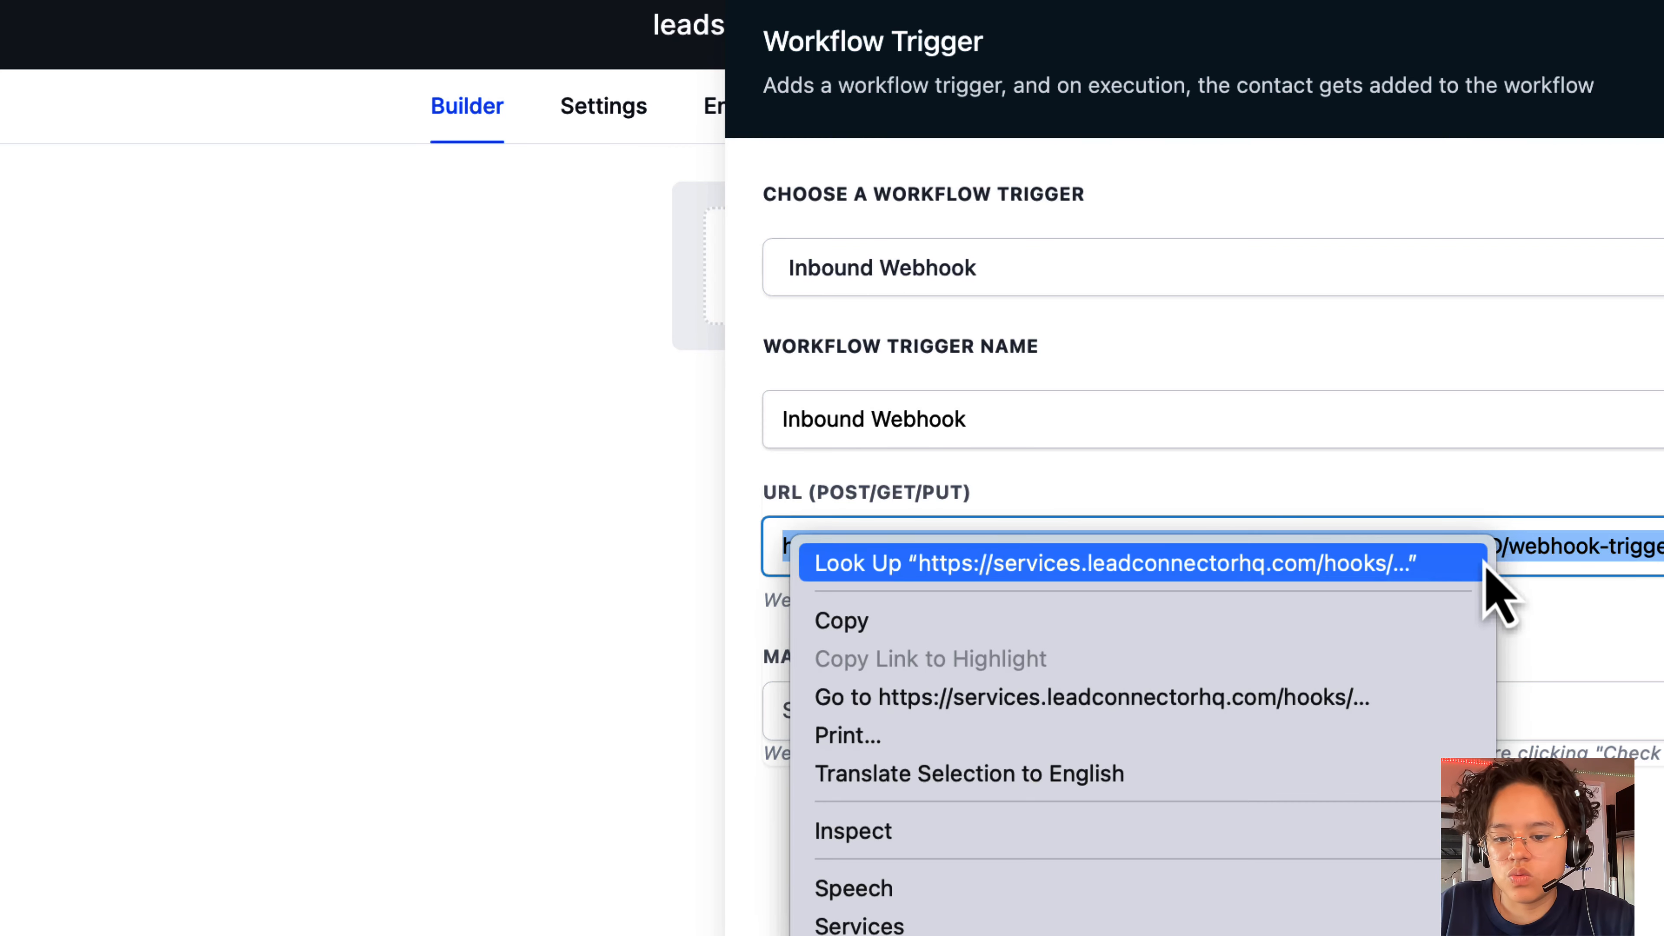
pyautogui.click(1418, 623)
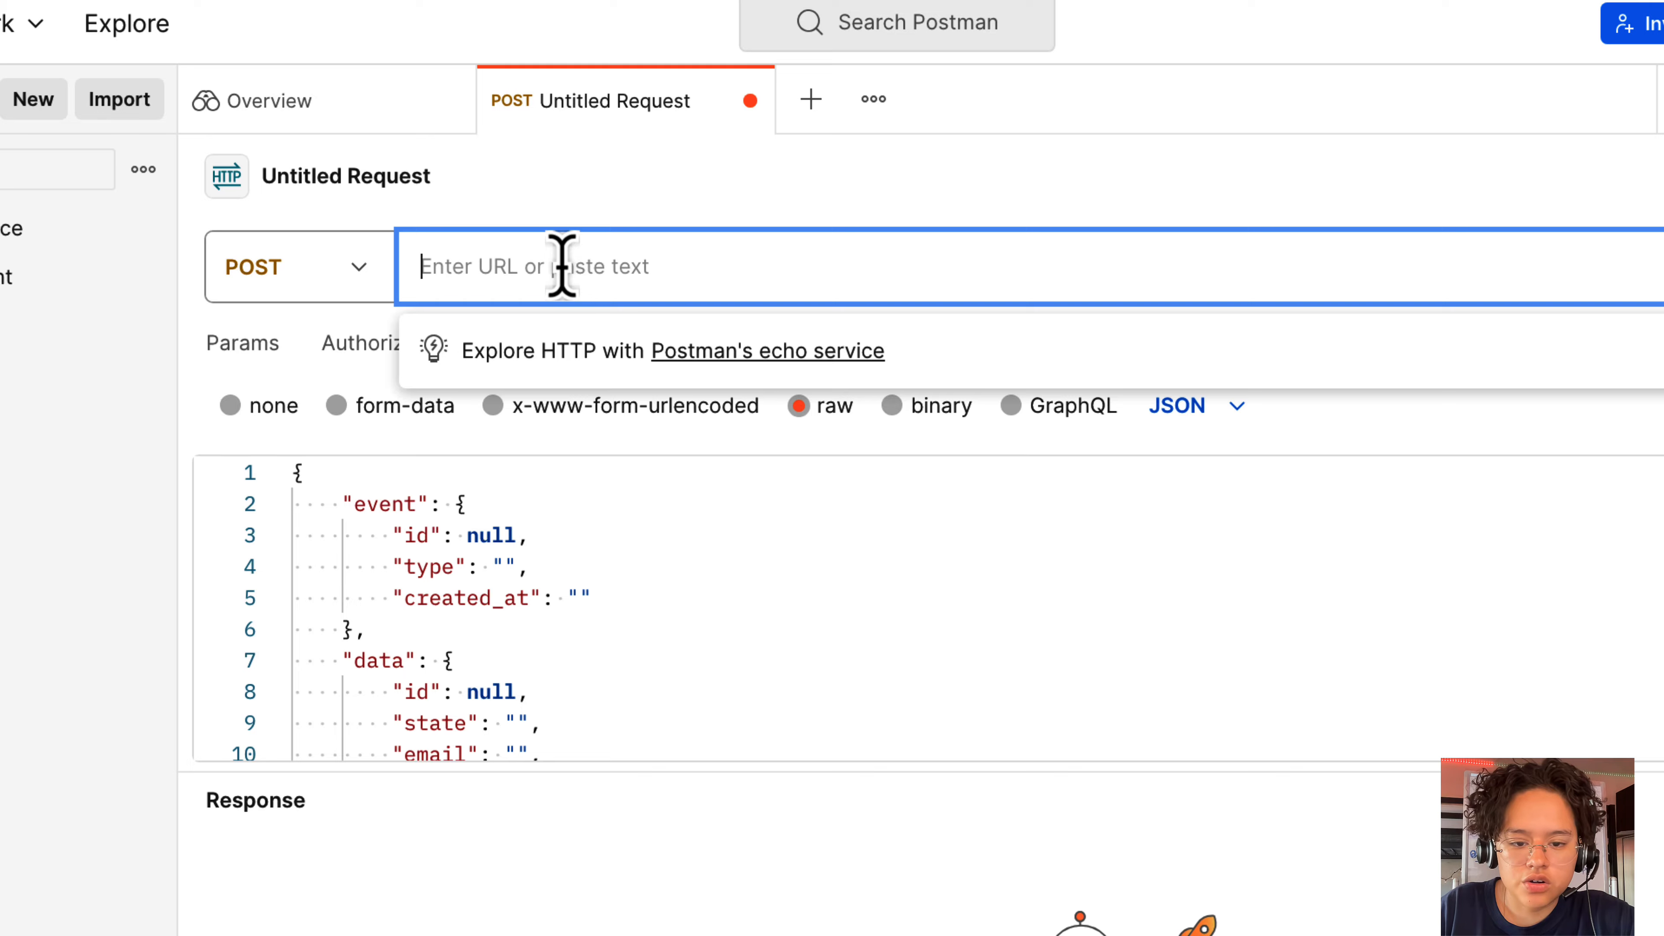
pyautogui.press('super+v')
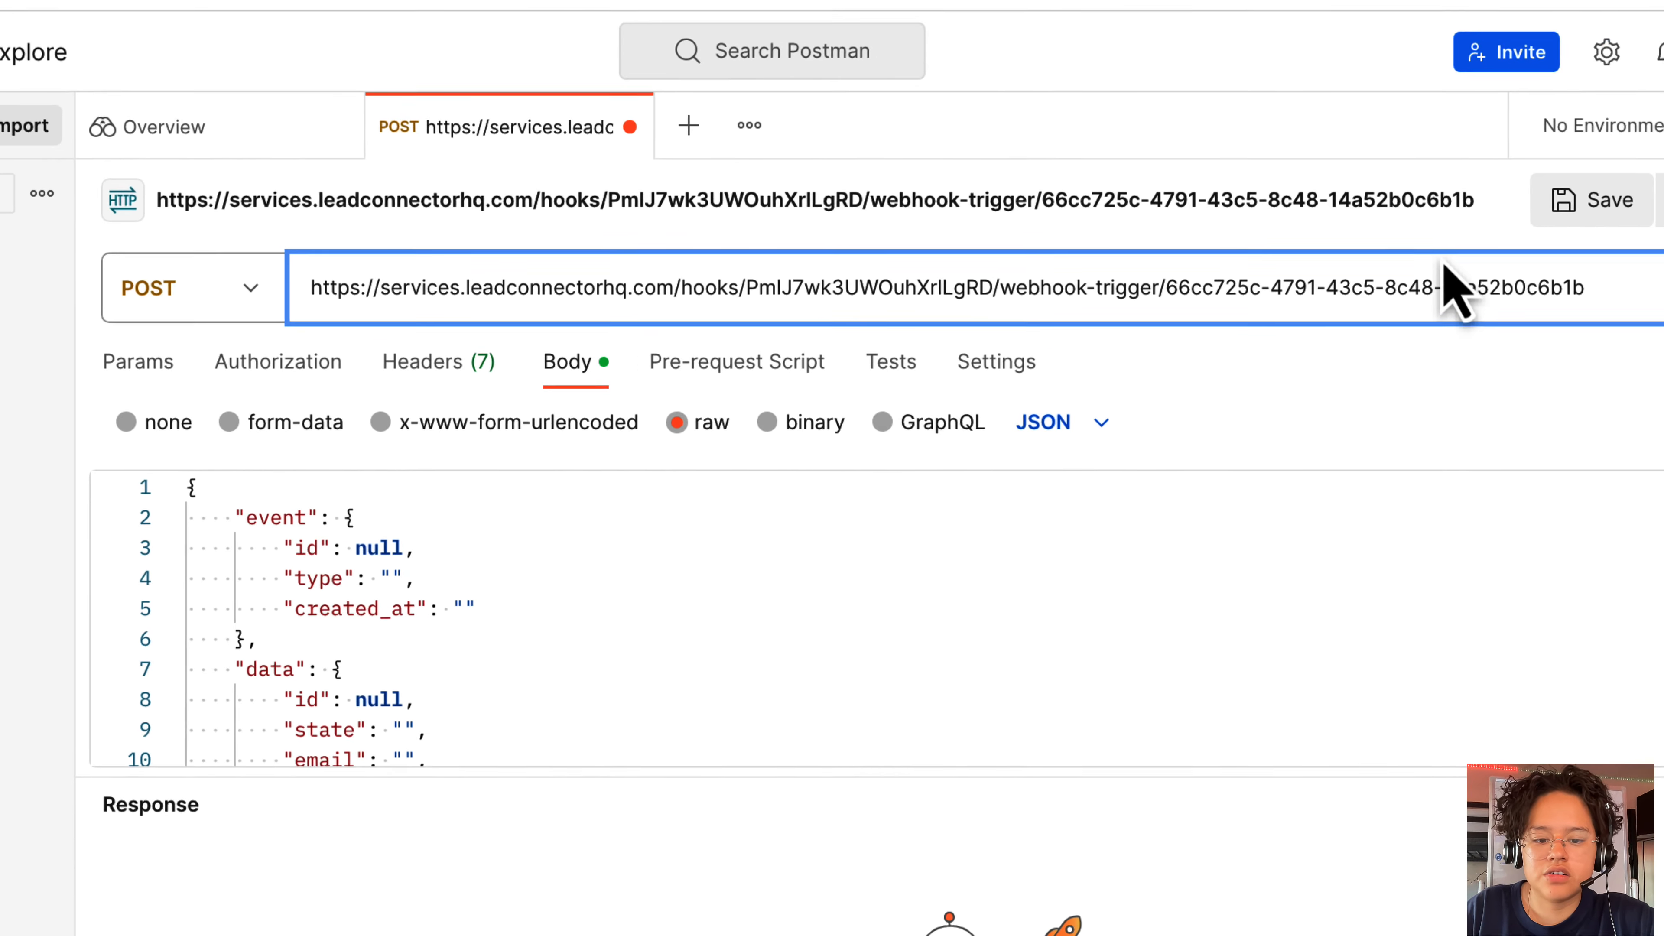
# Step: Review the webhook URL in the email draft and in the workflow trigger, and return to the Postman request
pyautogui.click(792, 2)
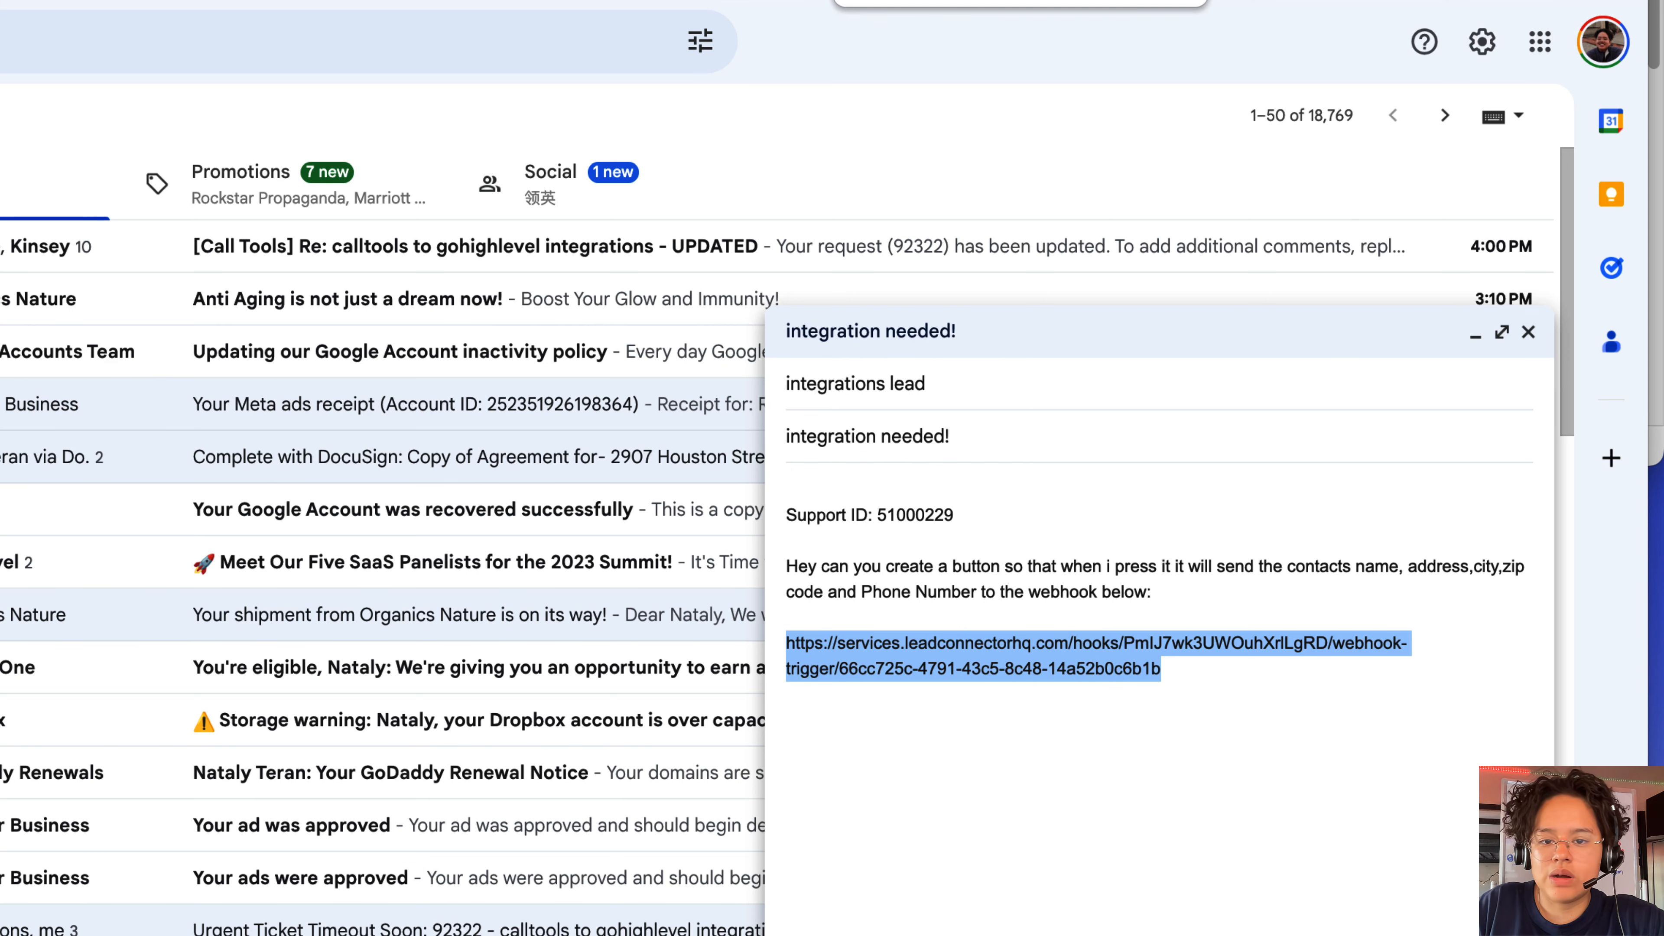
pyautogui.click(13, 2)
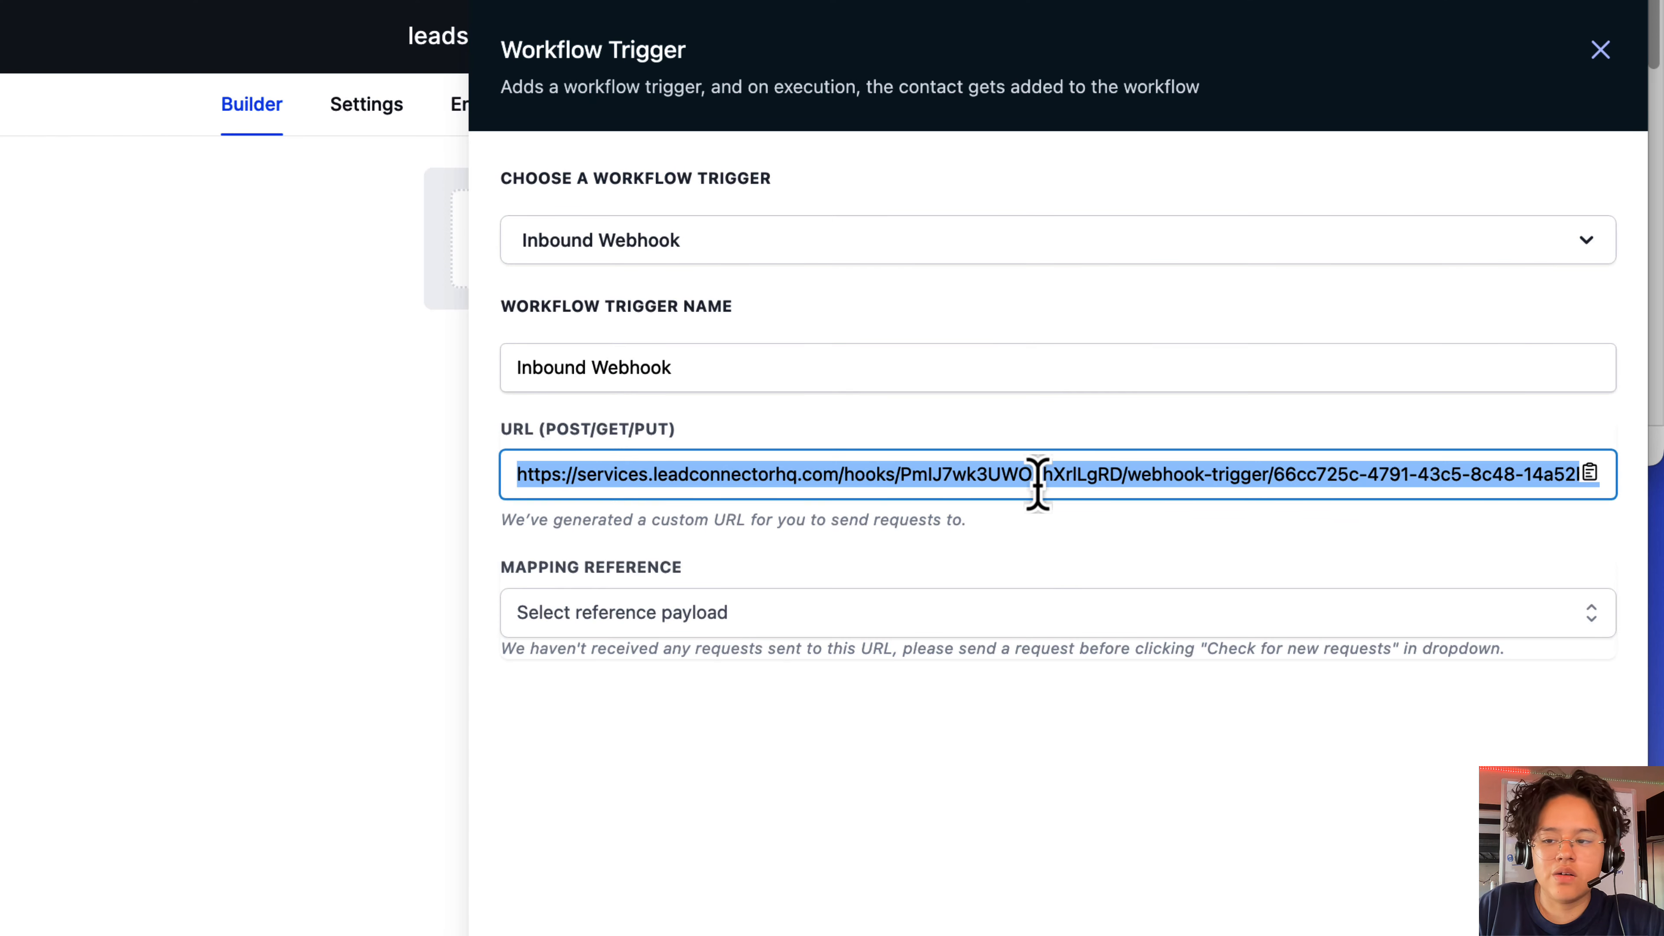
pyautogui.click(825, 1)
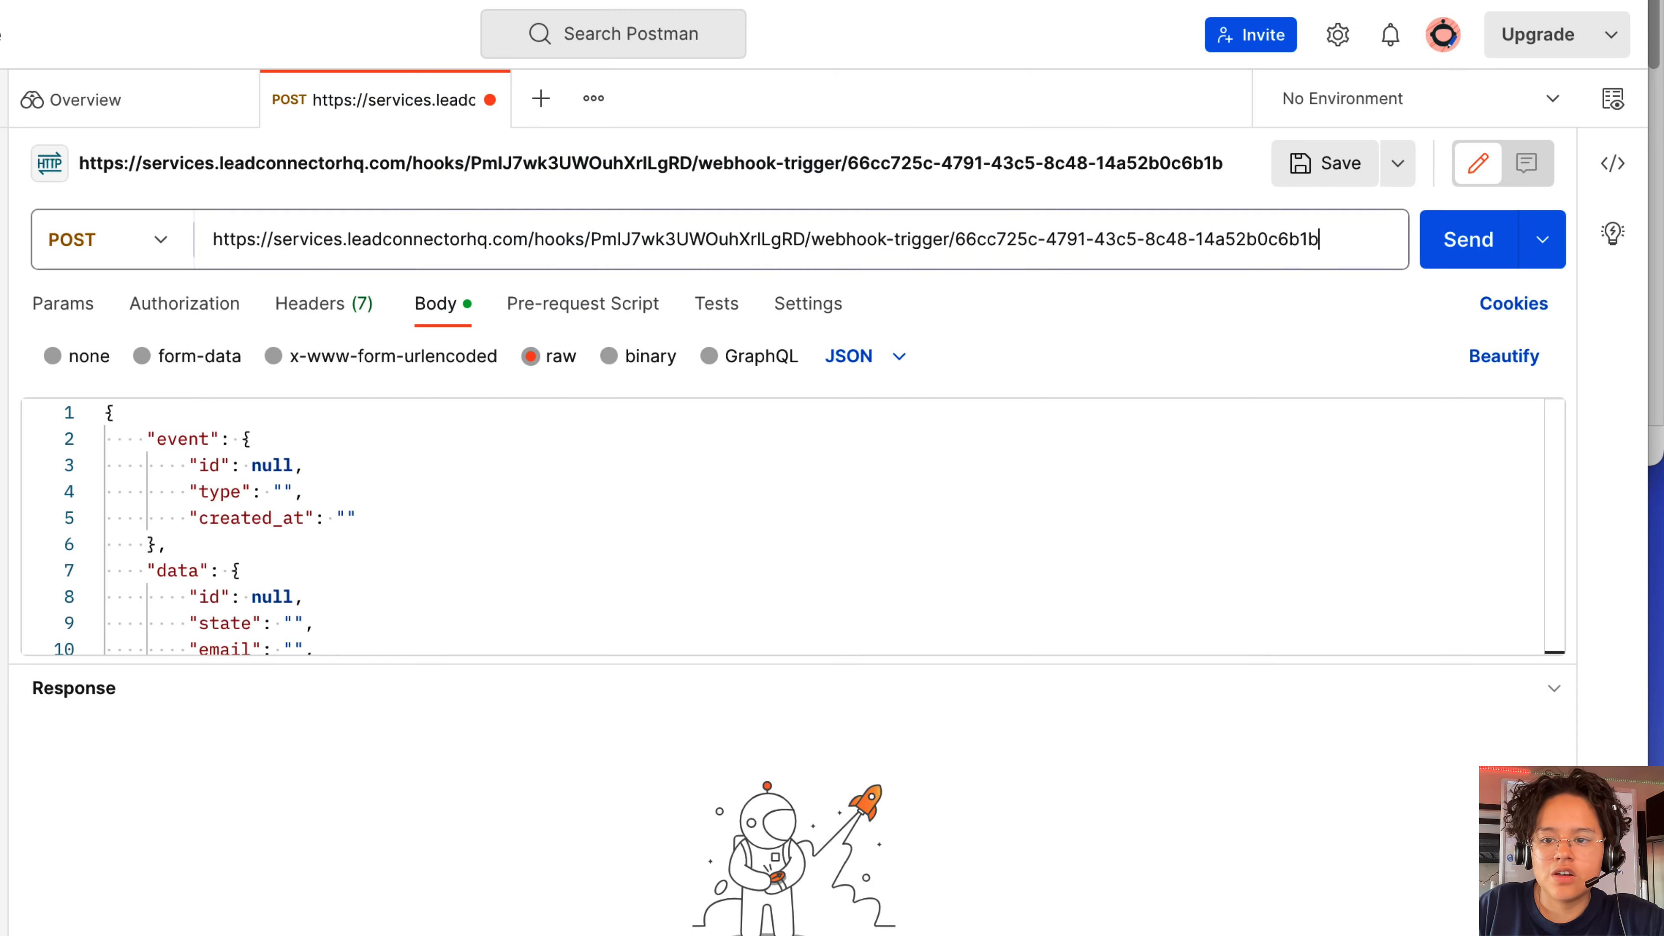
# Step: Send the POST request to the webhook and check the status message in the response body
pyautogui.click(1460, 255)
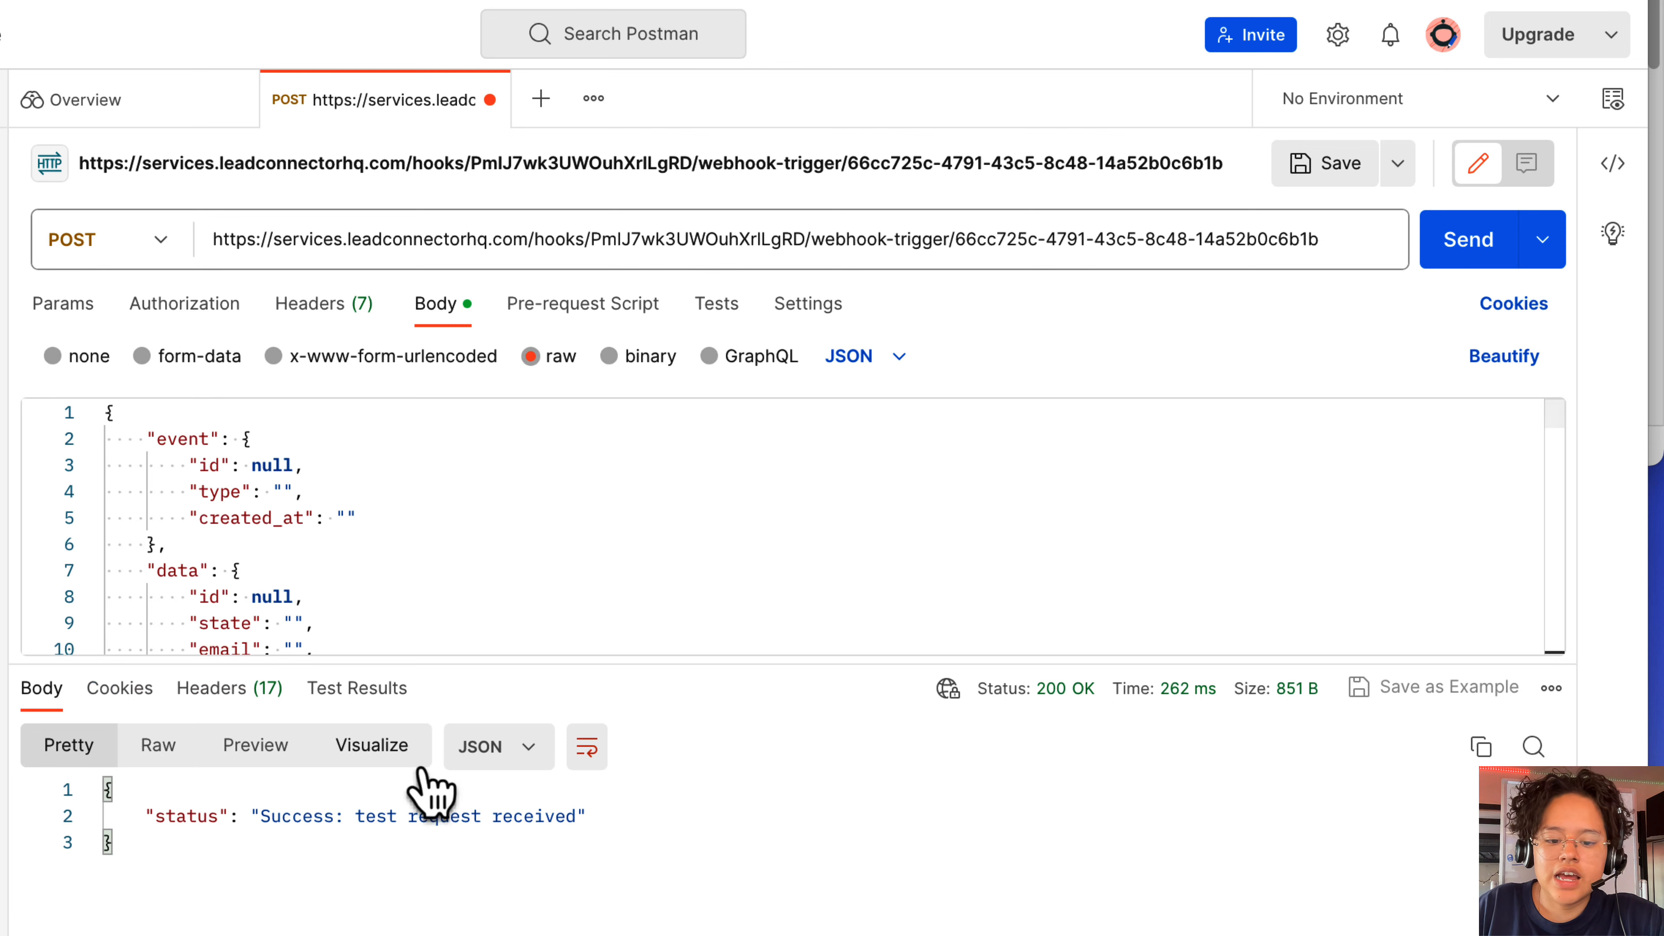
pyautogui.moveTo(335, 816); pyautogui.dragTo(672, 814)
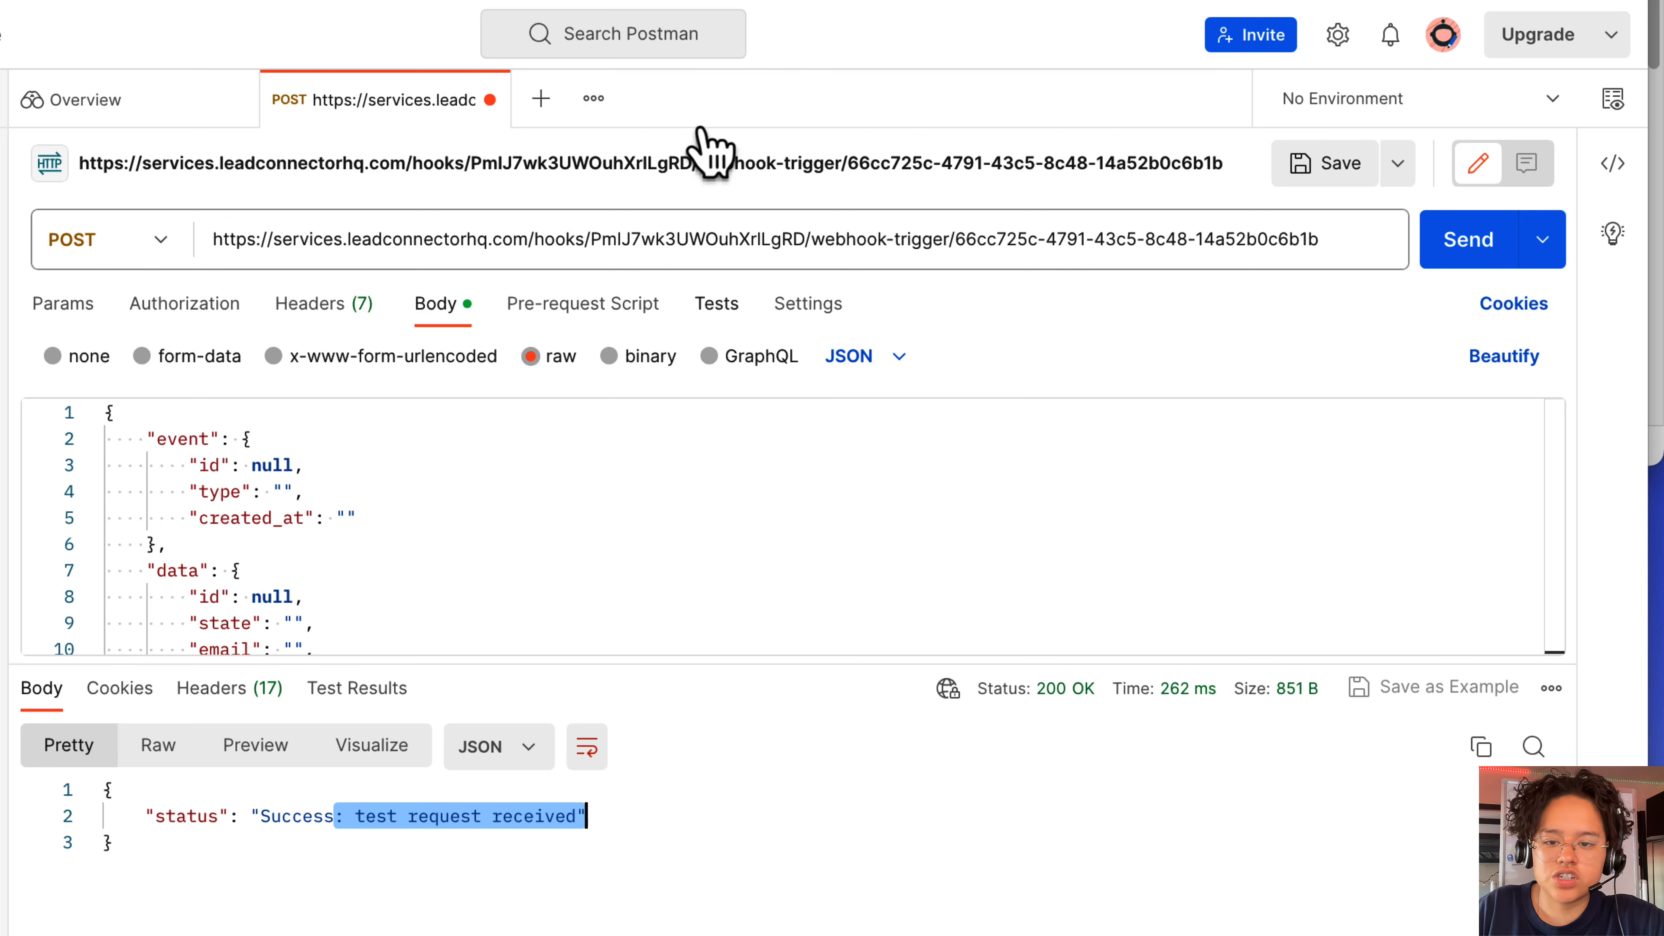
pyautogui.click(458, 1)
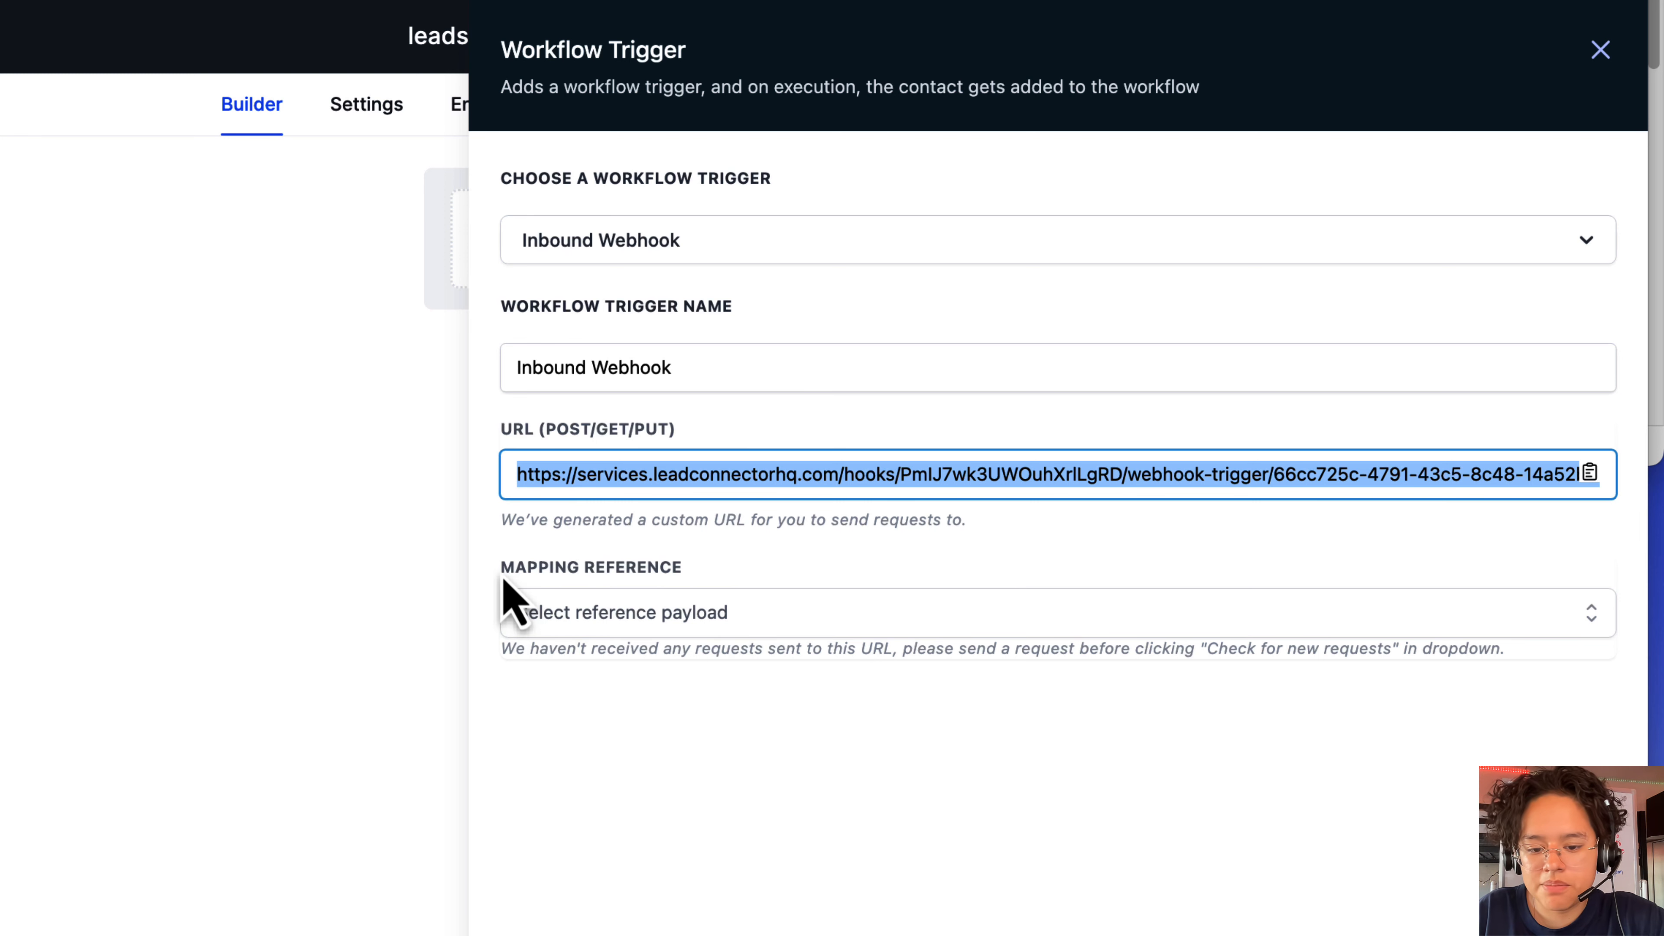
pyautogui.moveTo(503, 580); pyautogui.dragTo(743, 577)
pyautogui.click(713, 628)
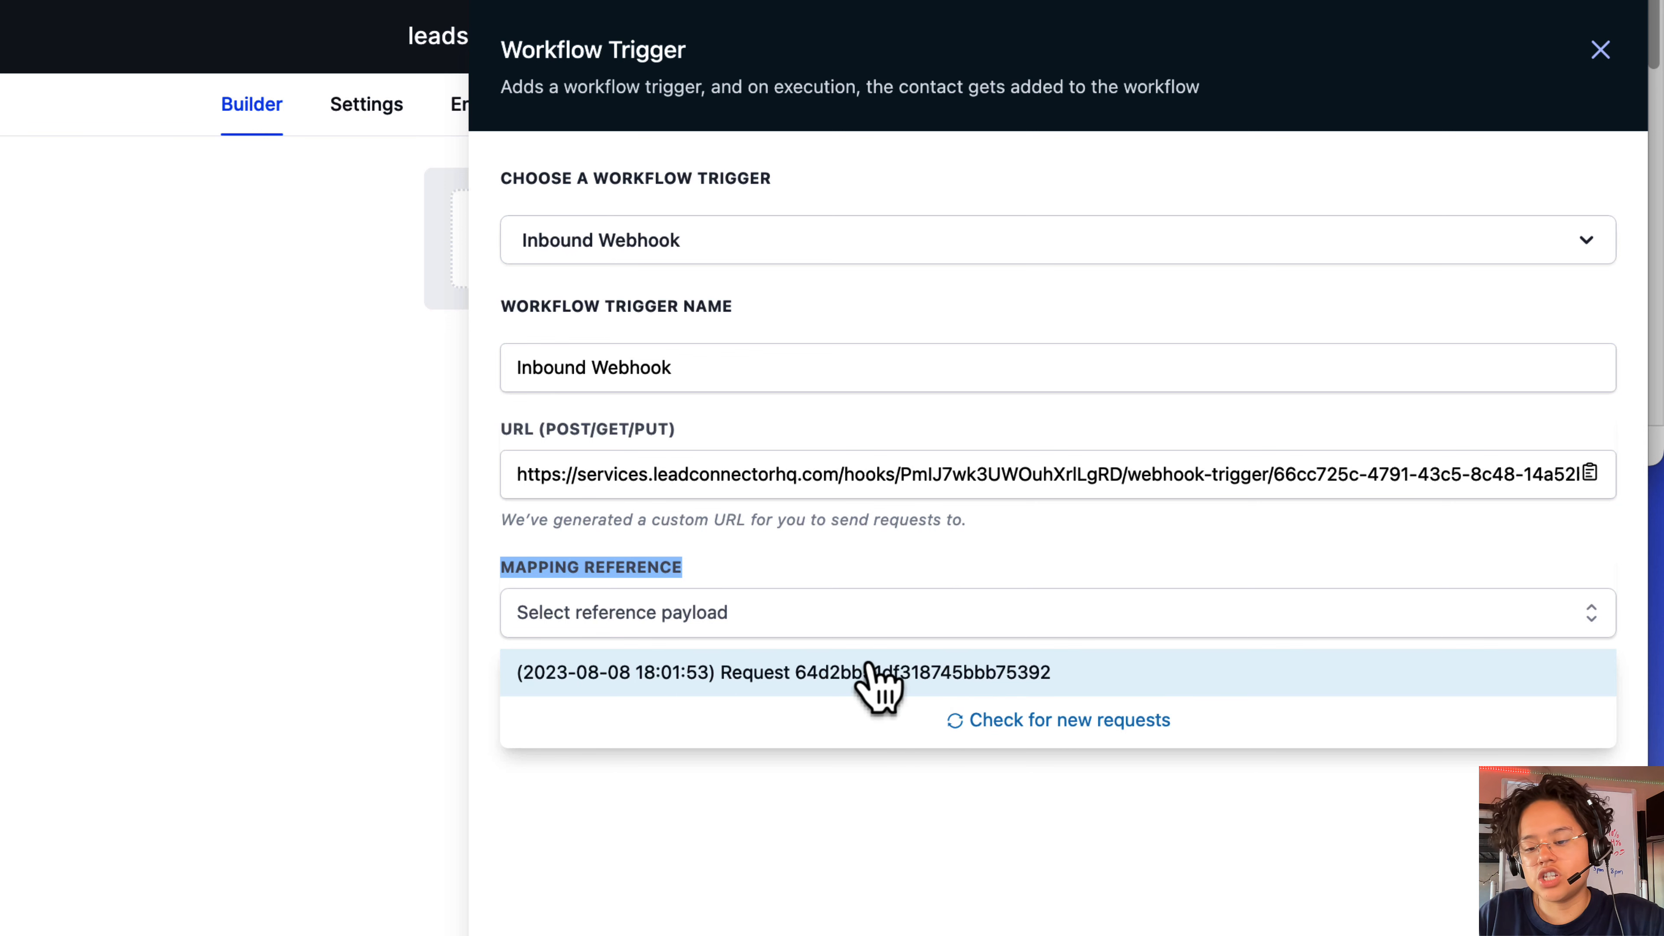
pyautogui.click(907, 681)
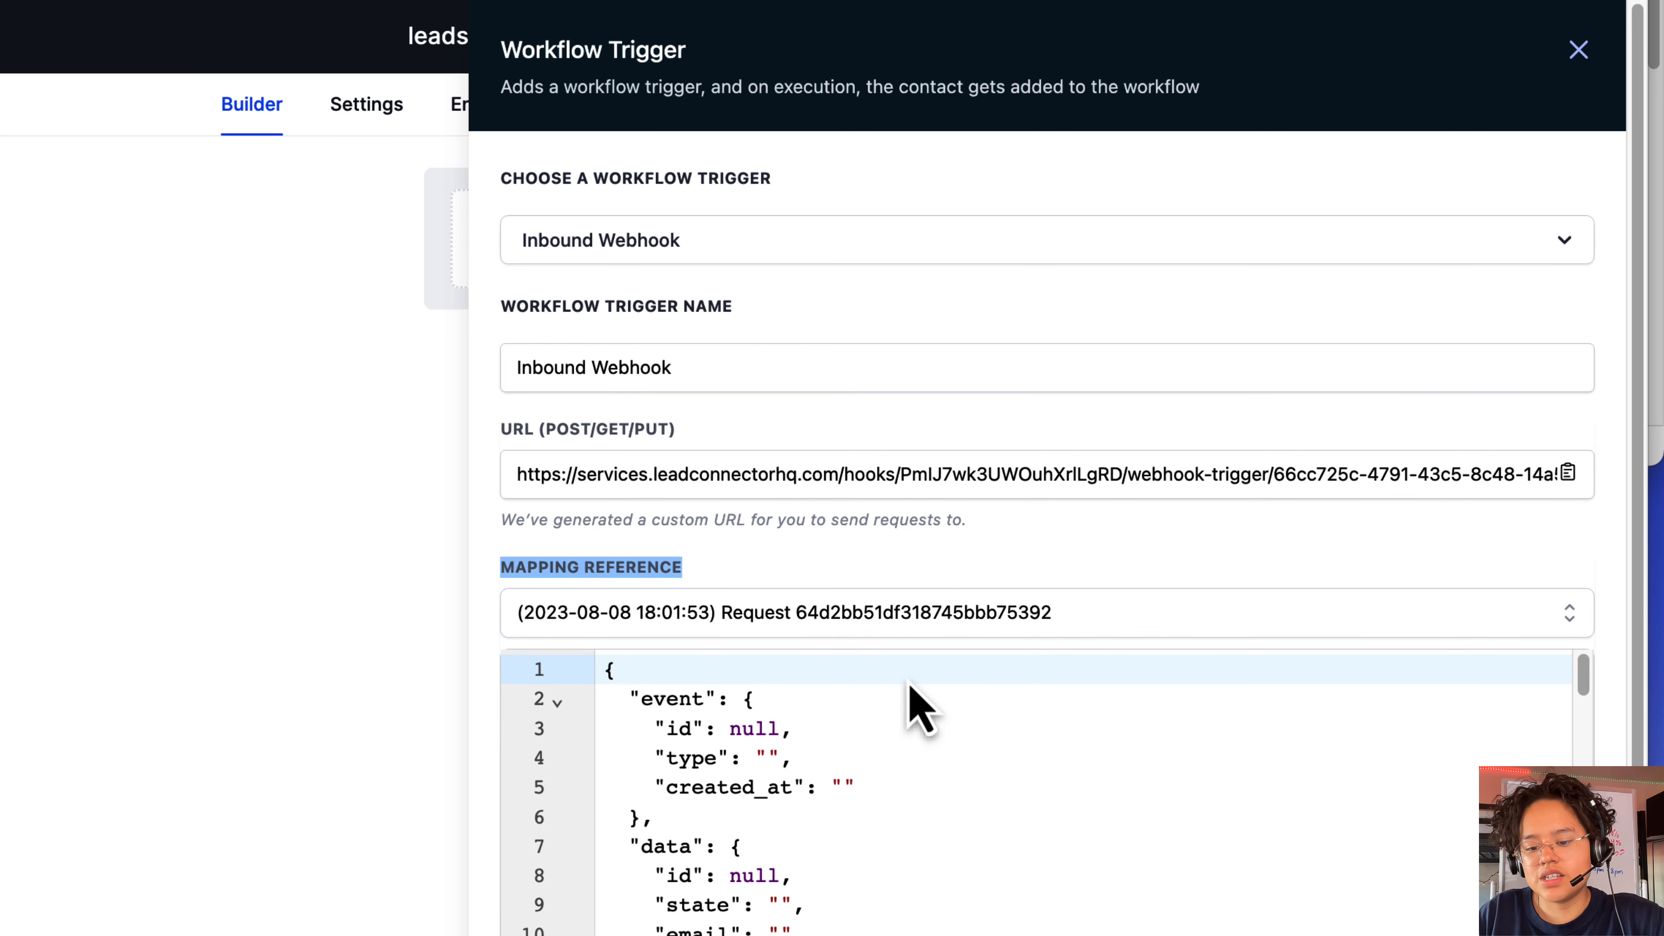
# Step: Add a Phone field to the Create/Update Contact action of the workflow
pyautogui.scroll(-1, 990, 770)
pyautogui.scroll(1, 990, 770)
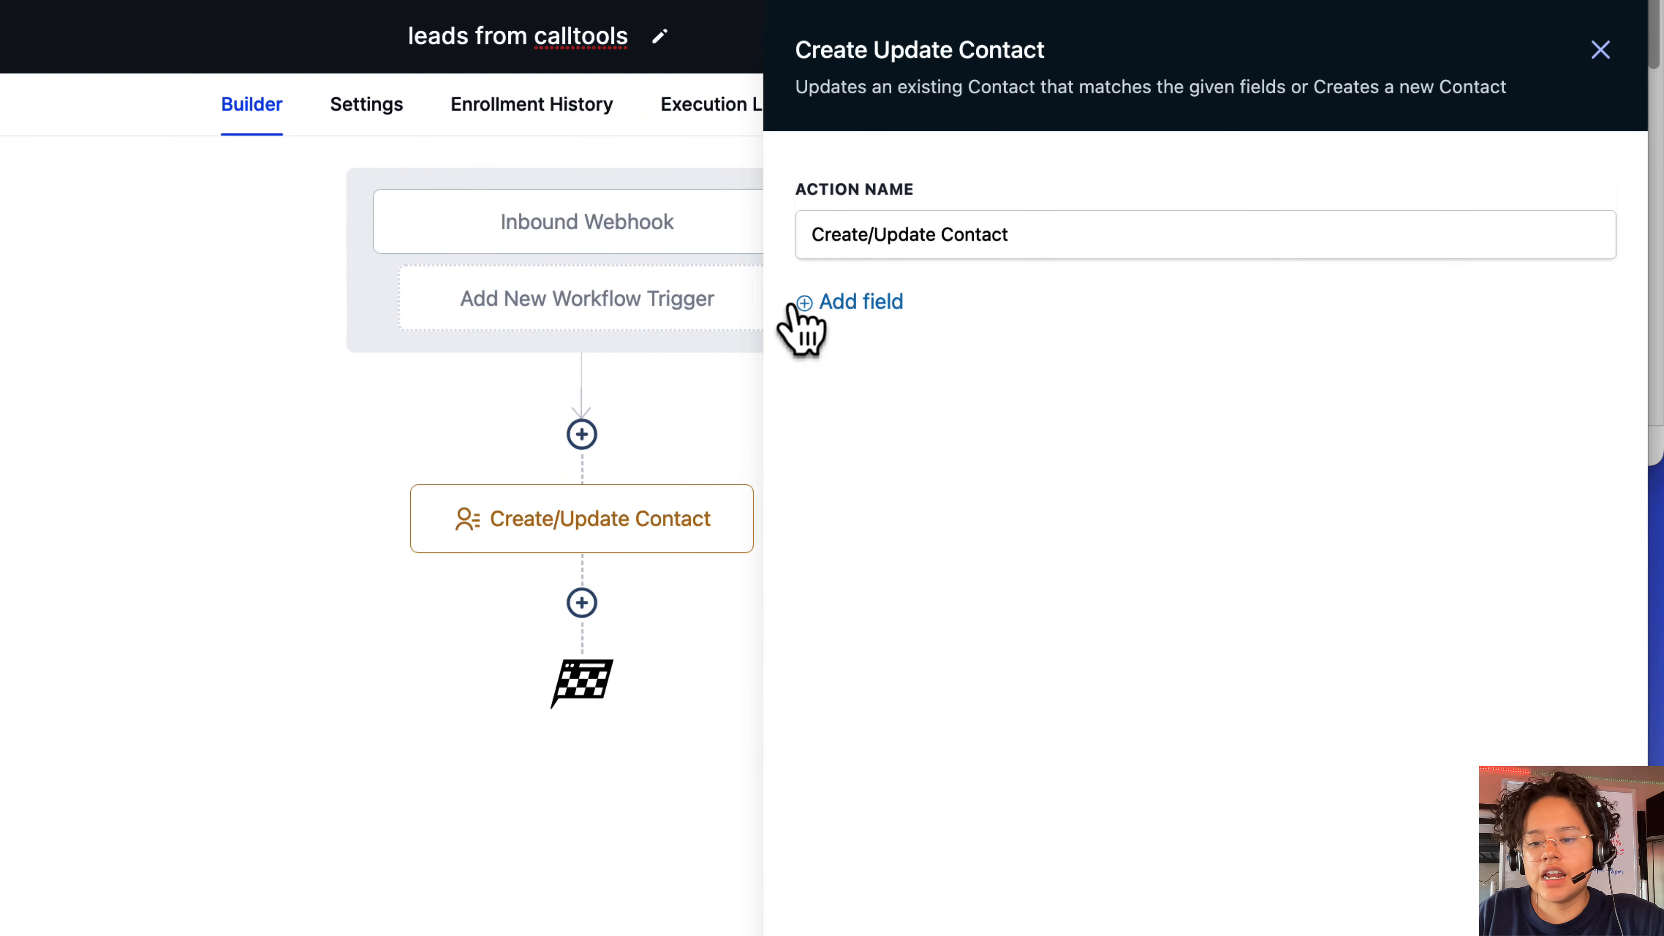
pyautogui.click(842, 301)
pyautogui.click(902, 373)
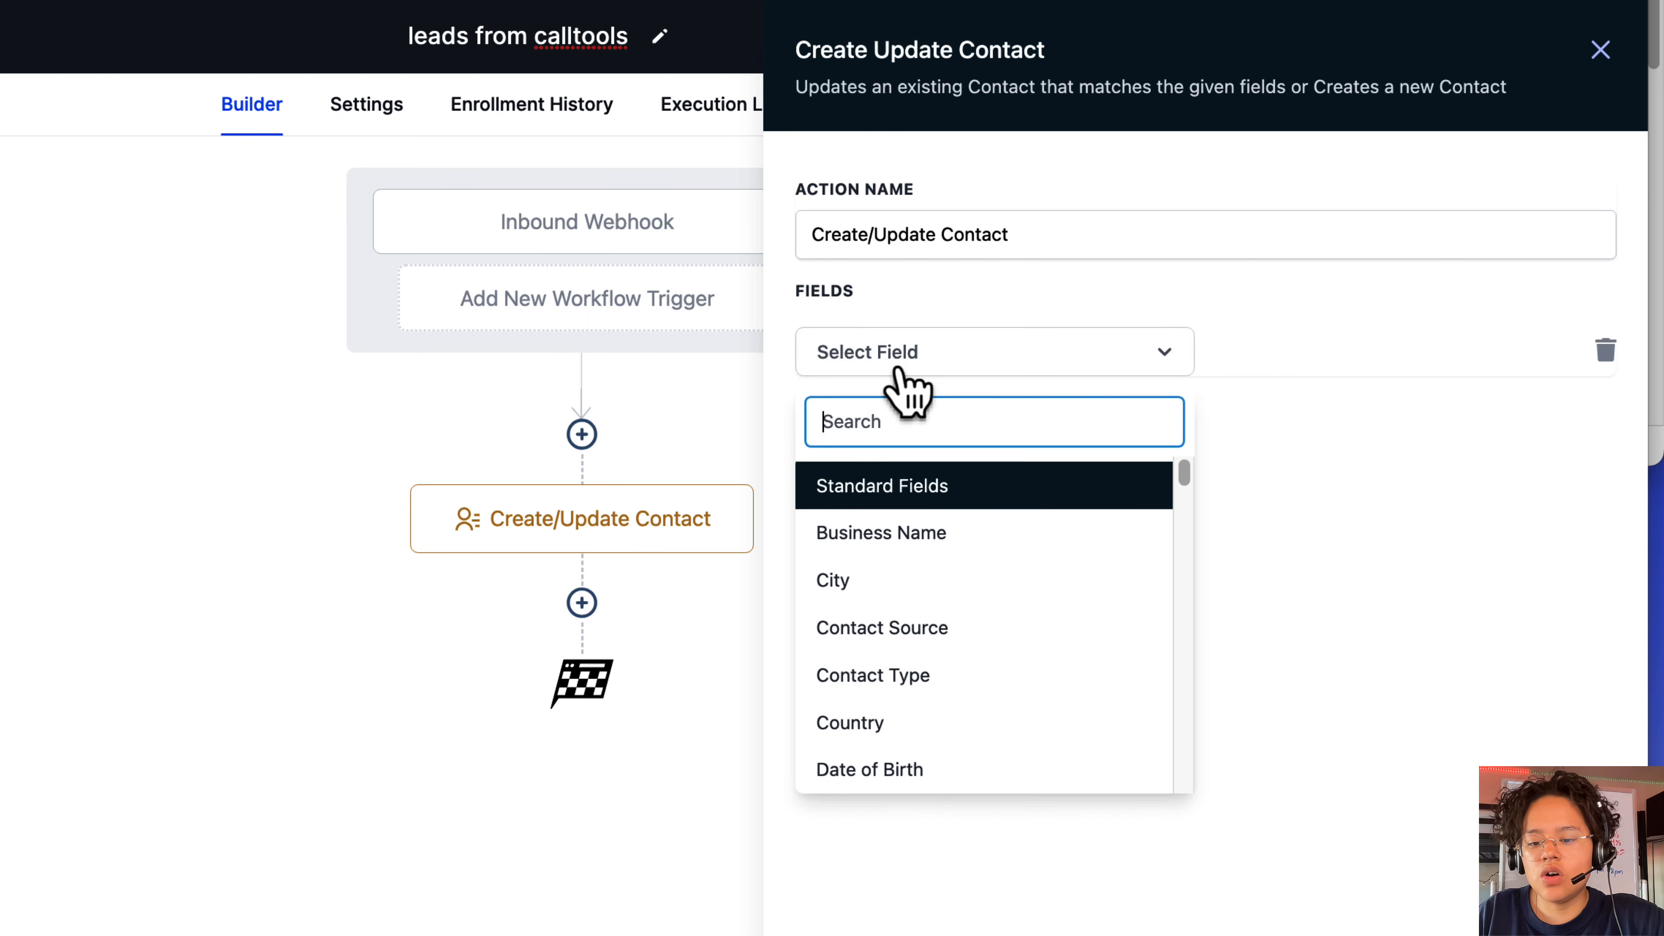
pyautogui.write('ne')
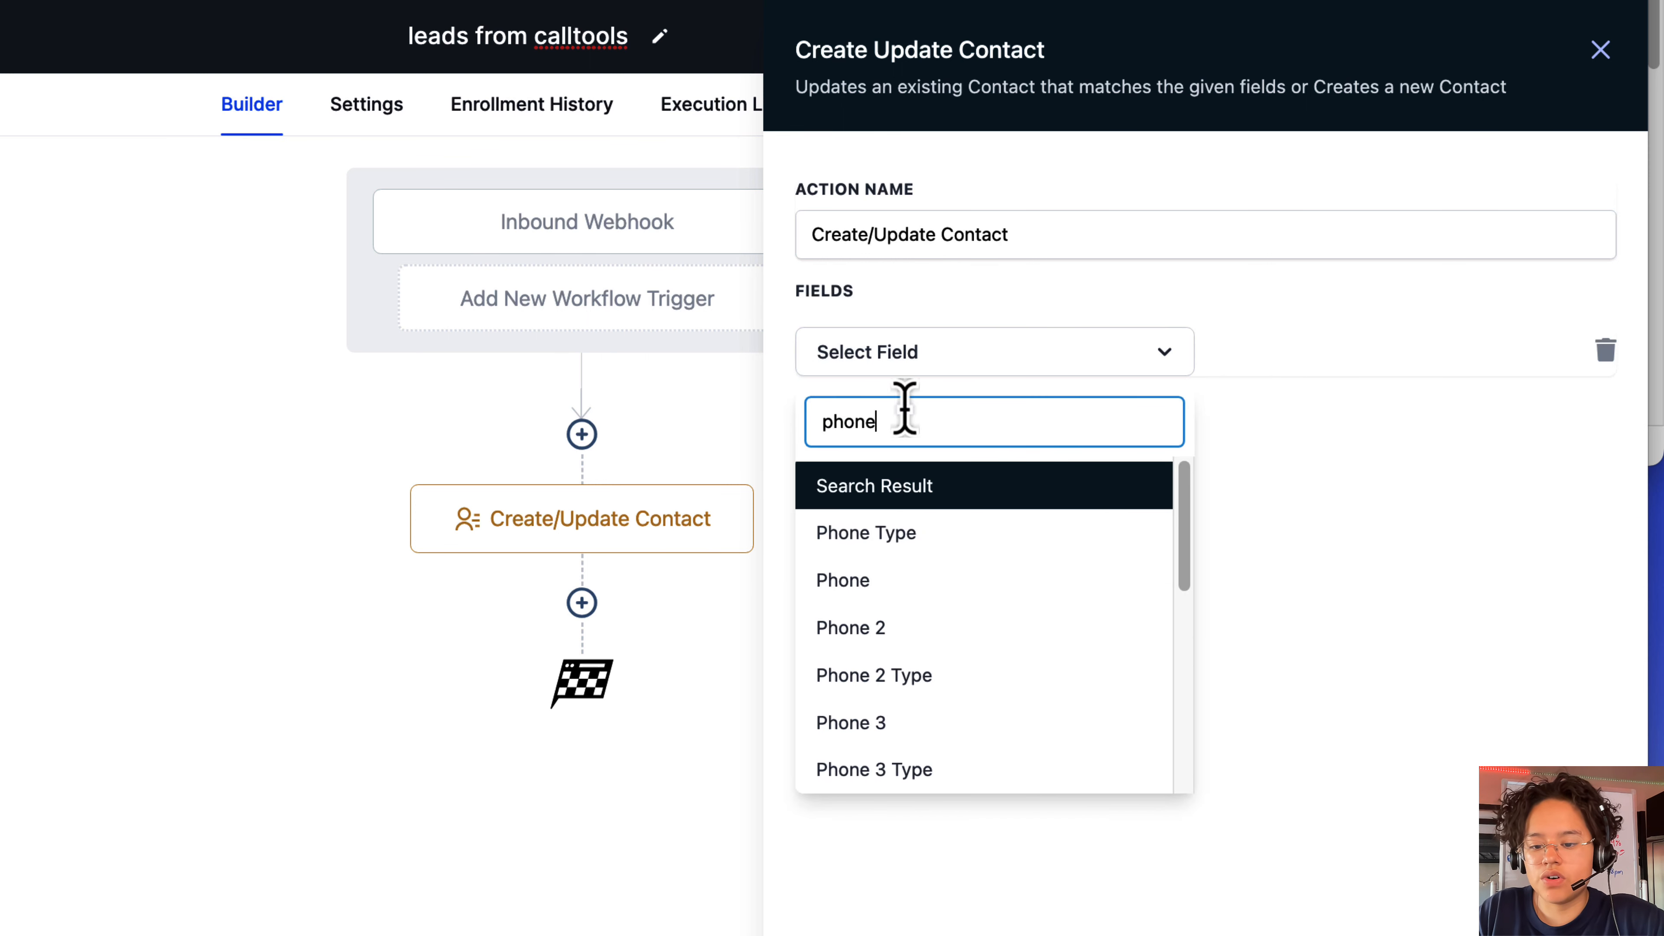
pyautogui.click(875, 578)
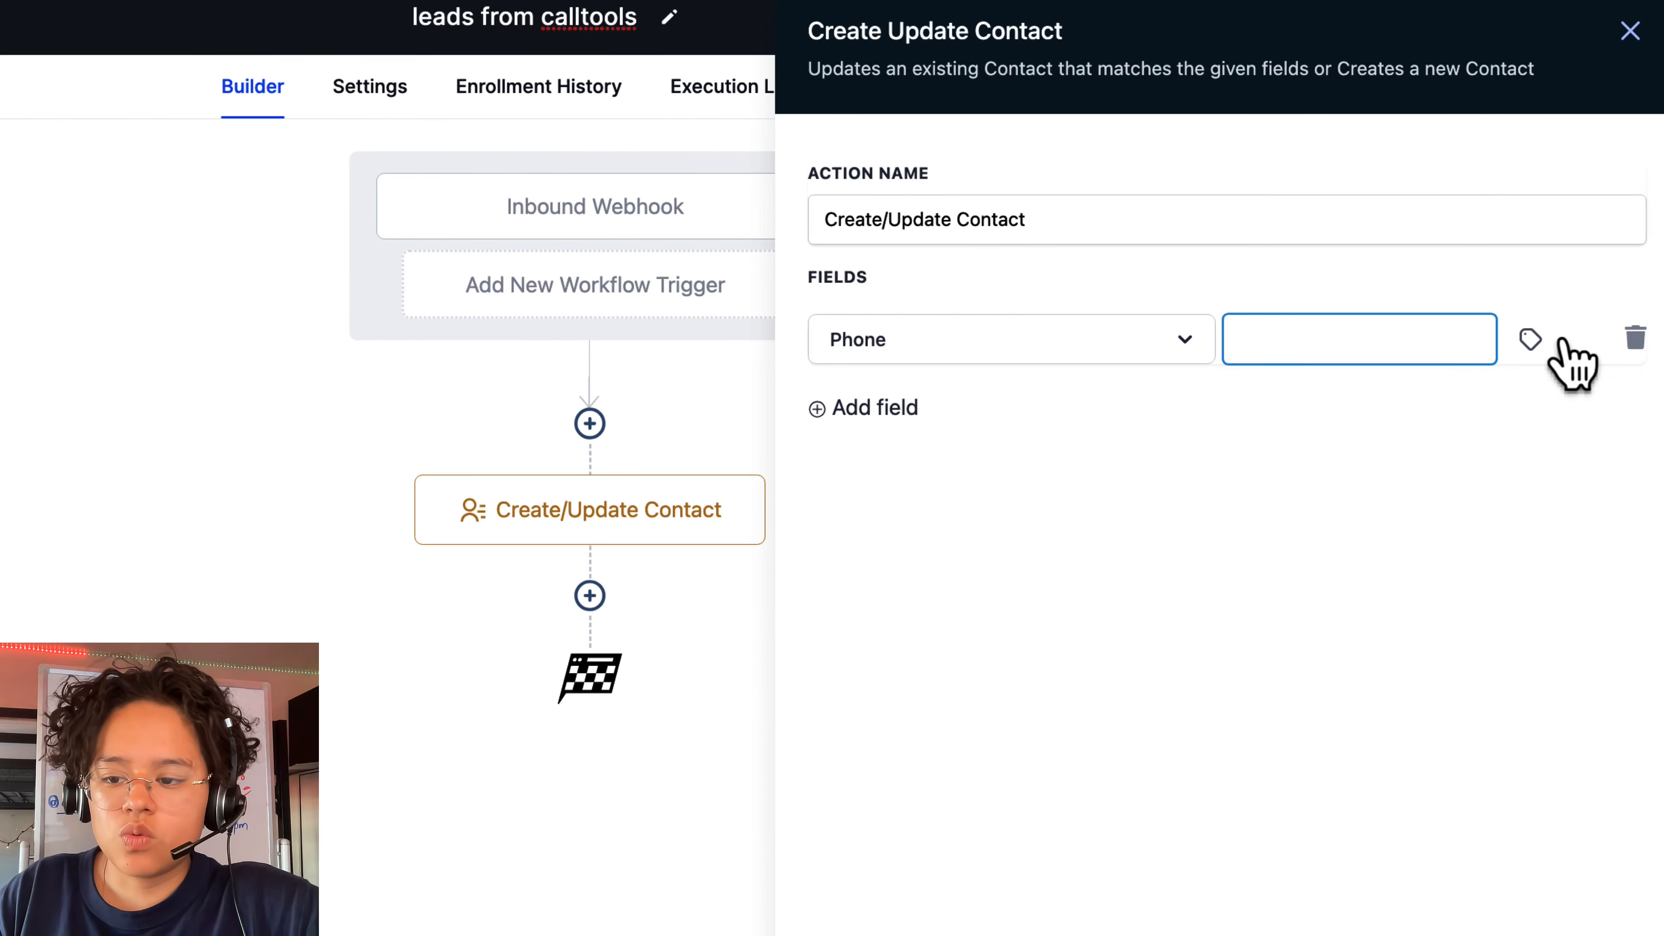
# Step: Browse the Inbound Webhook Trigger's Event values for the Phone field, then close the action and save the workflow
pyautogui.click(1500, 341)
pyautogui.click(1506, 455)
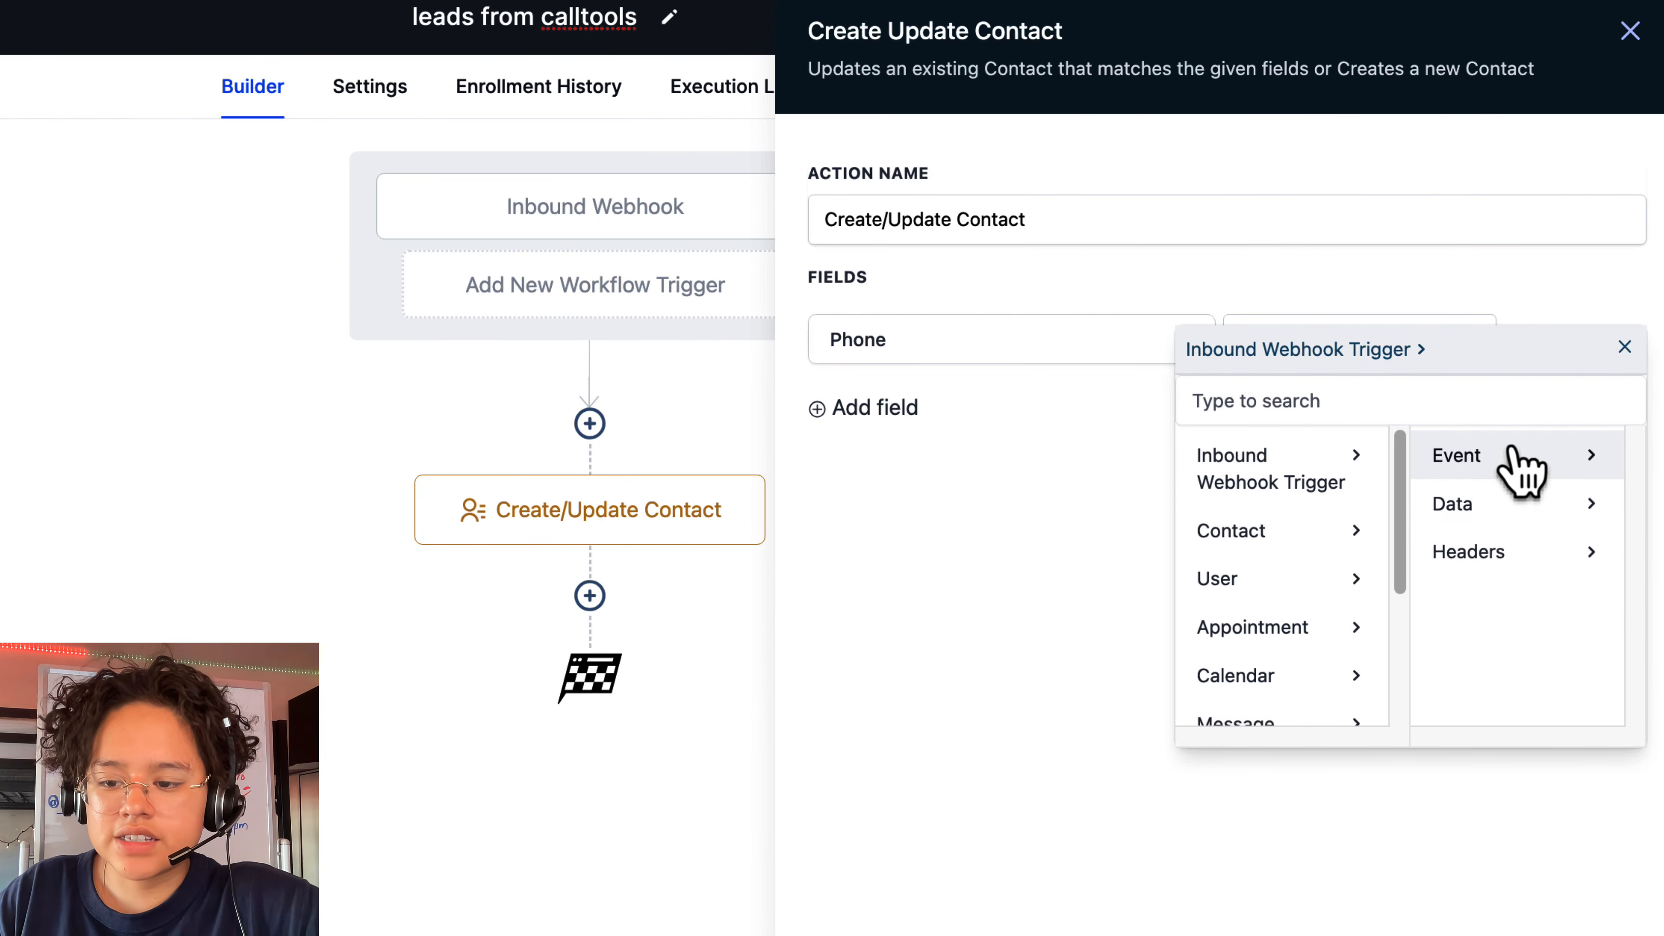
pyautogui.click(1489, 503)
pyautogui.click(1153, 462)
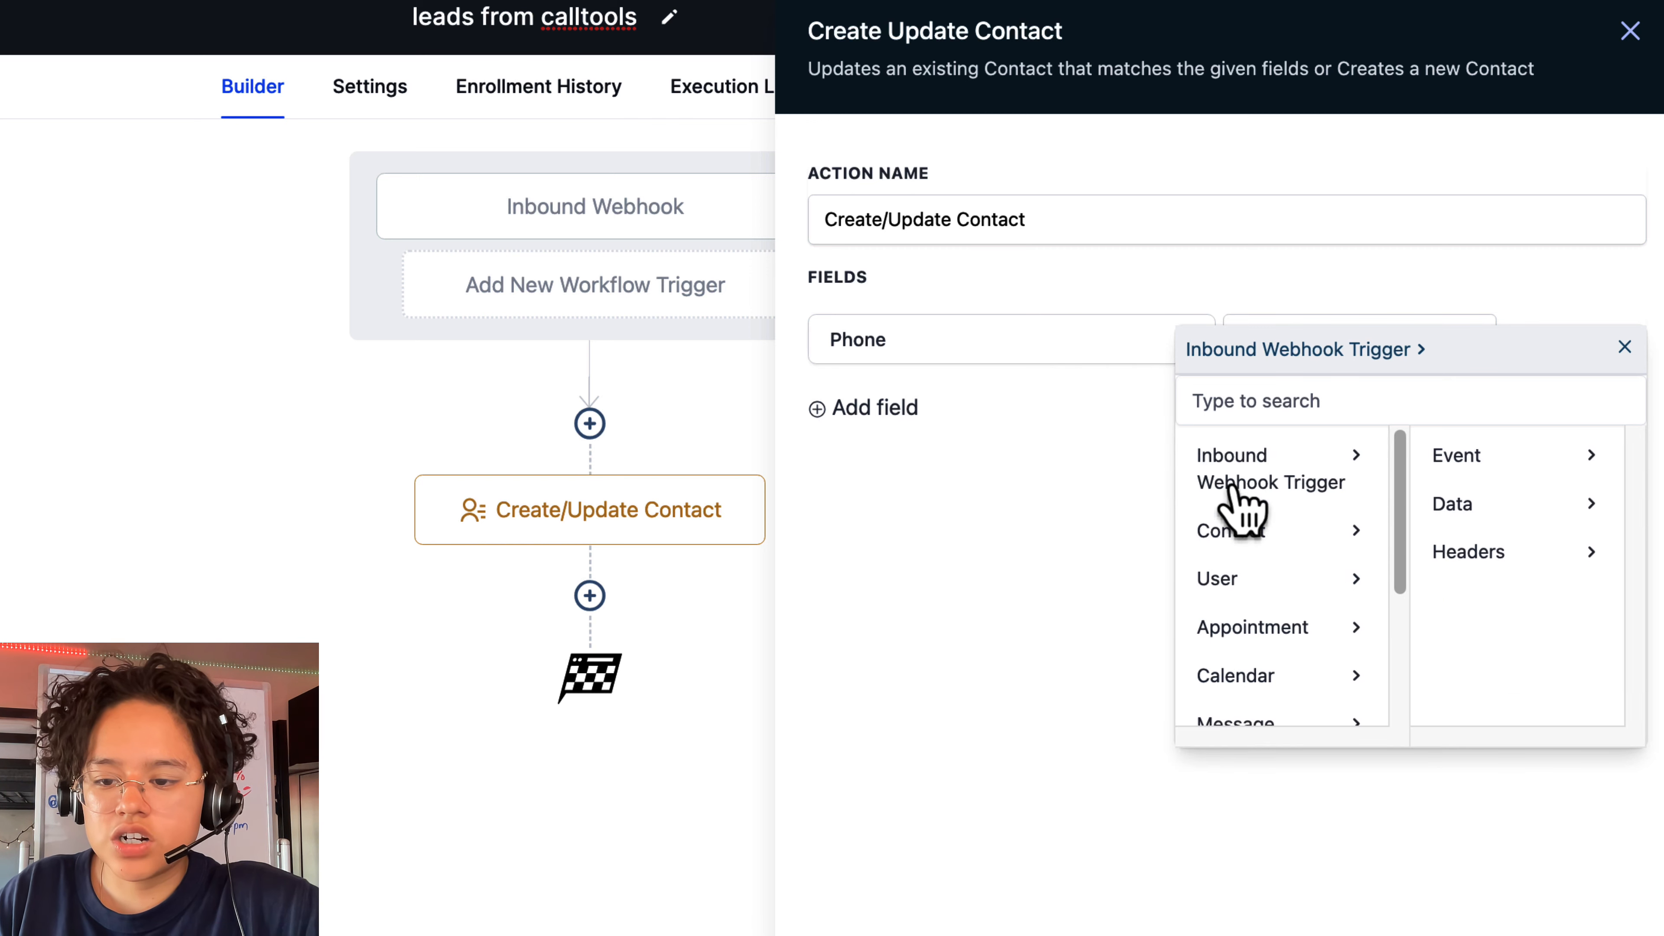
pyautogui.click(1317, 462)
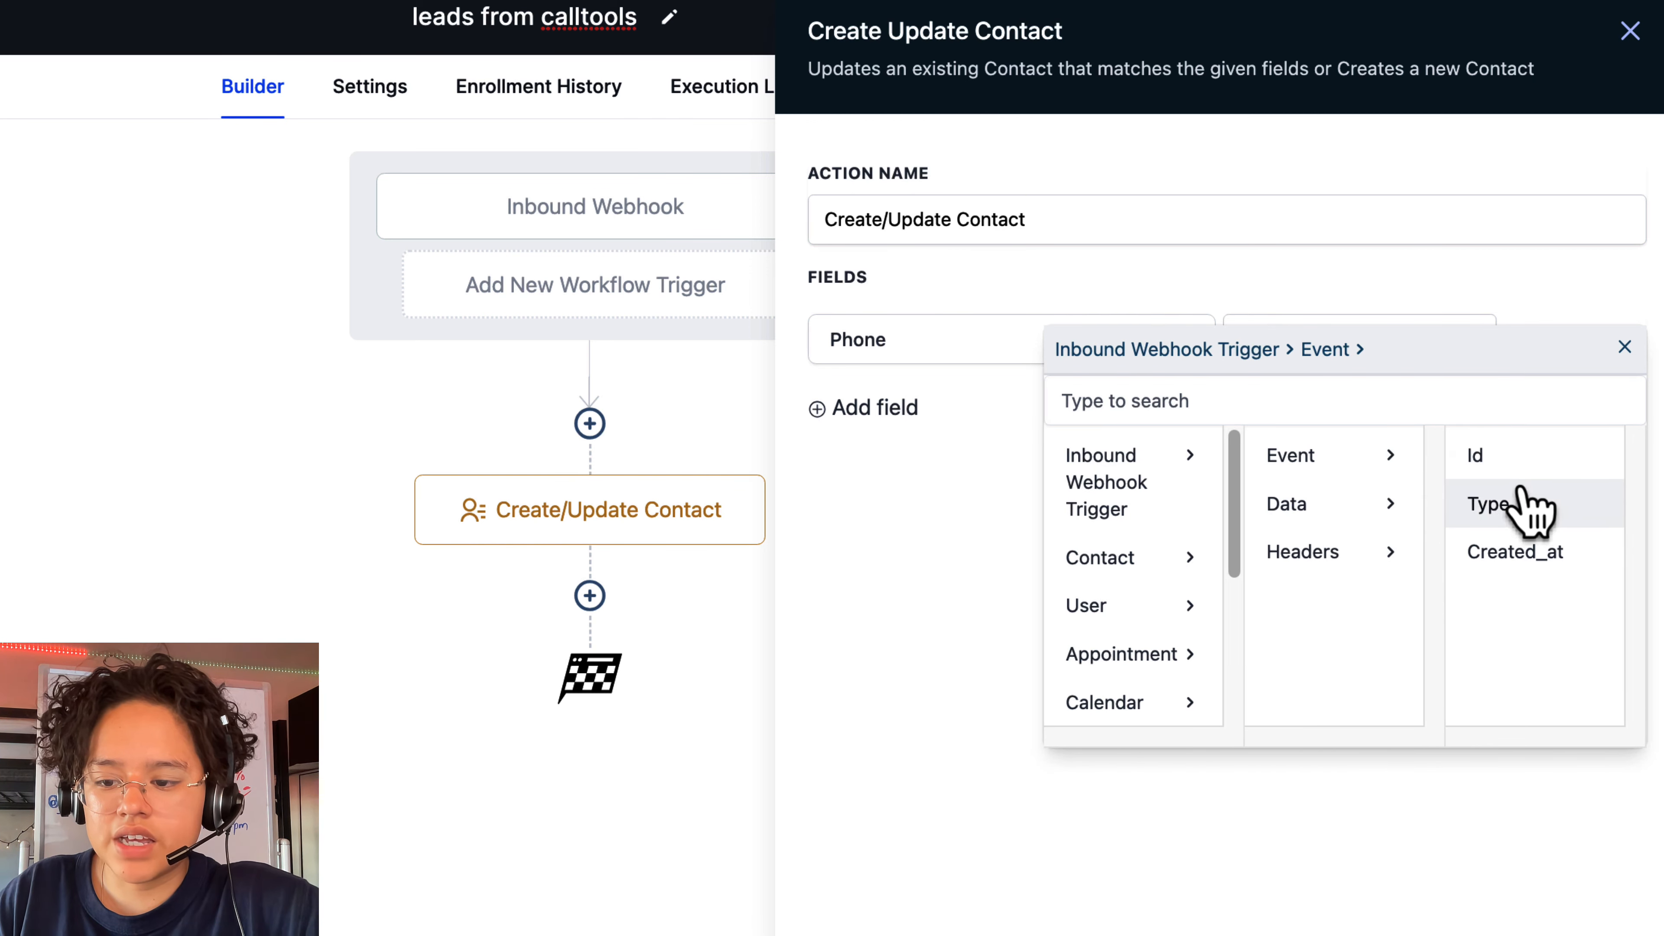
pyautogui.click(1477, 455)
pyautogui.press('Escape')
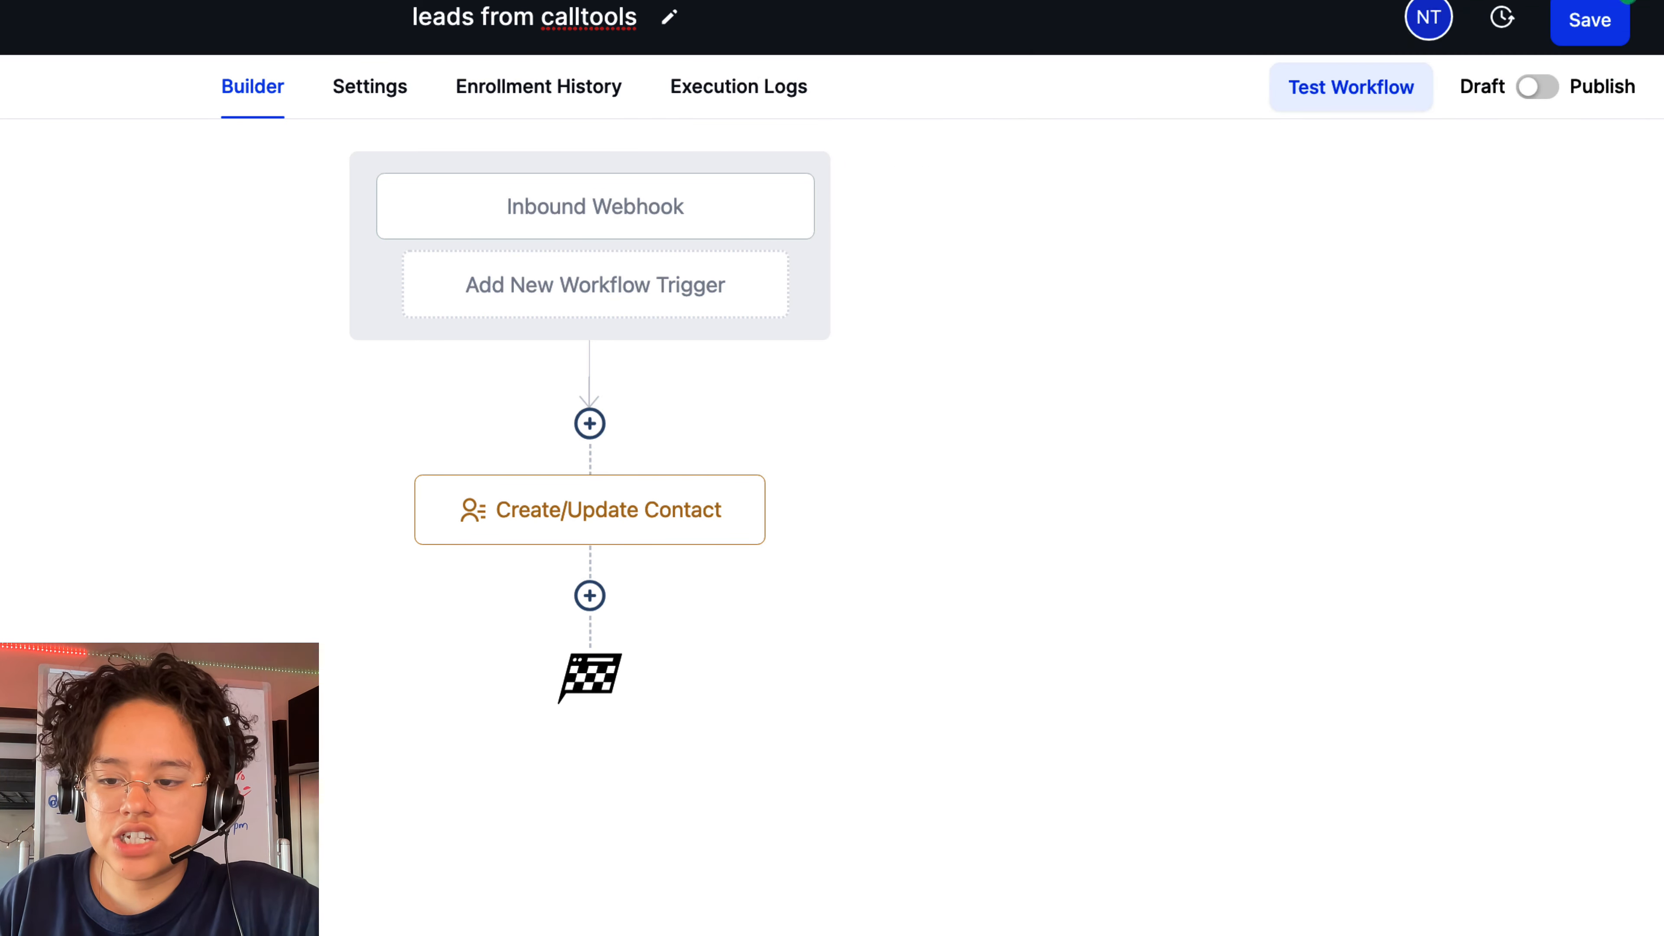
pyautogui.click(1601, 21)
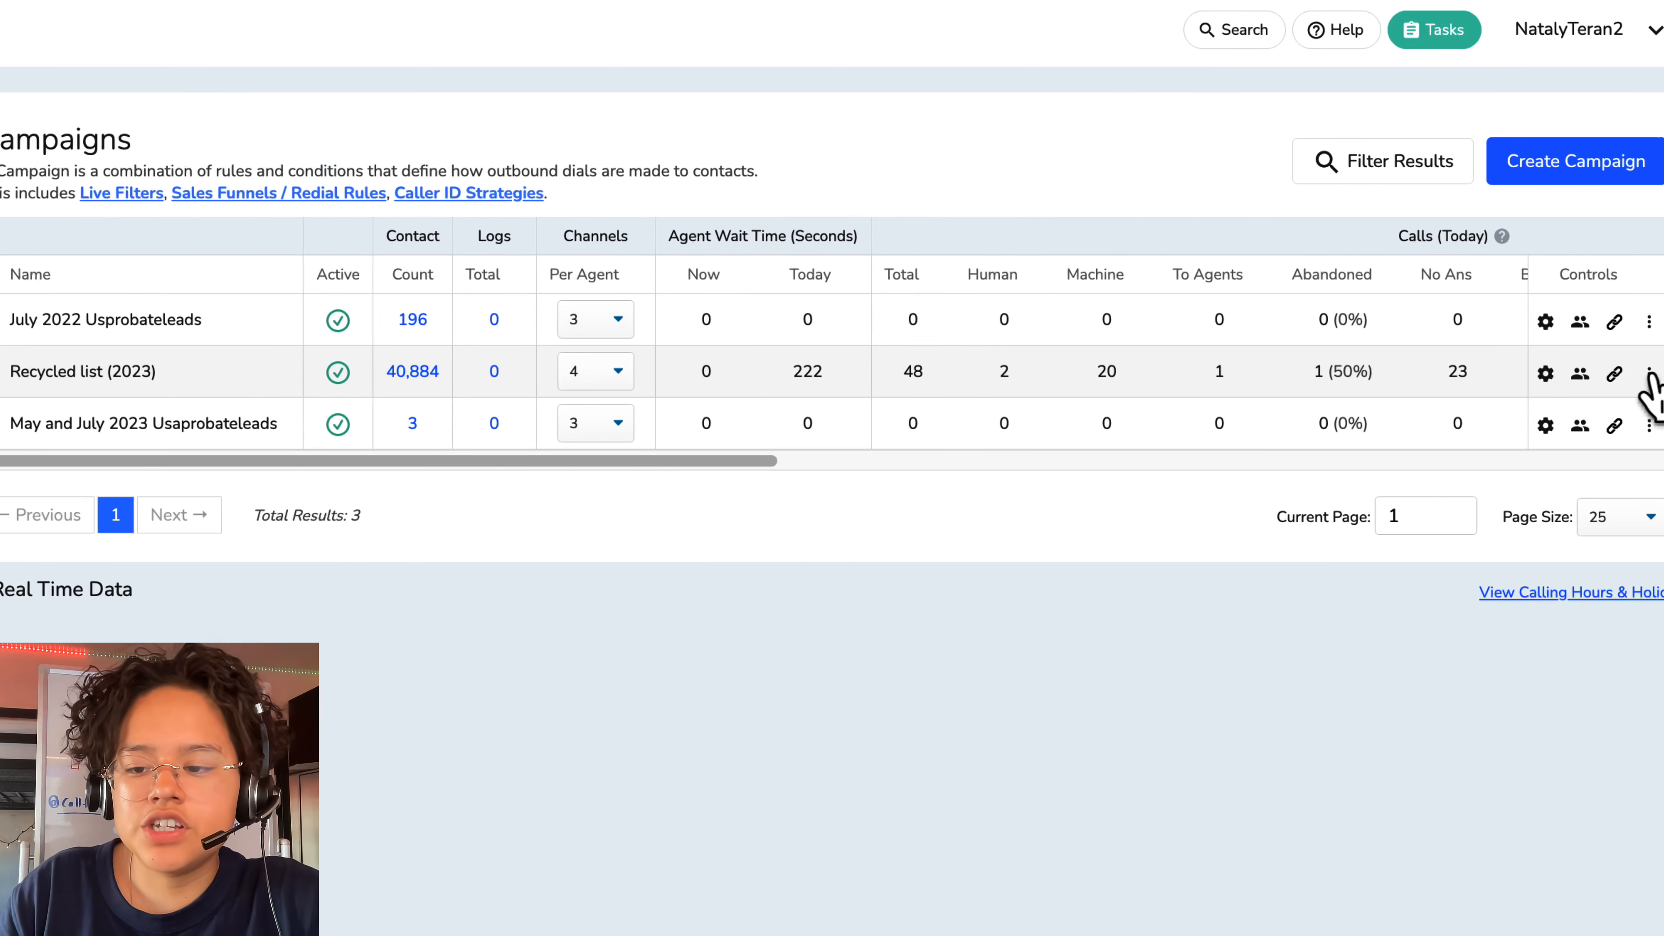
# Step: In CallTools, check the enabled connectors of the Recycled list (2023) campaign and return to the campaign list
pyautogui.click(1579, 372)
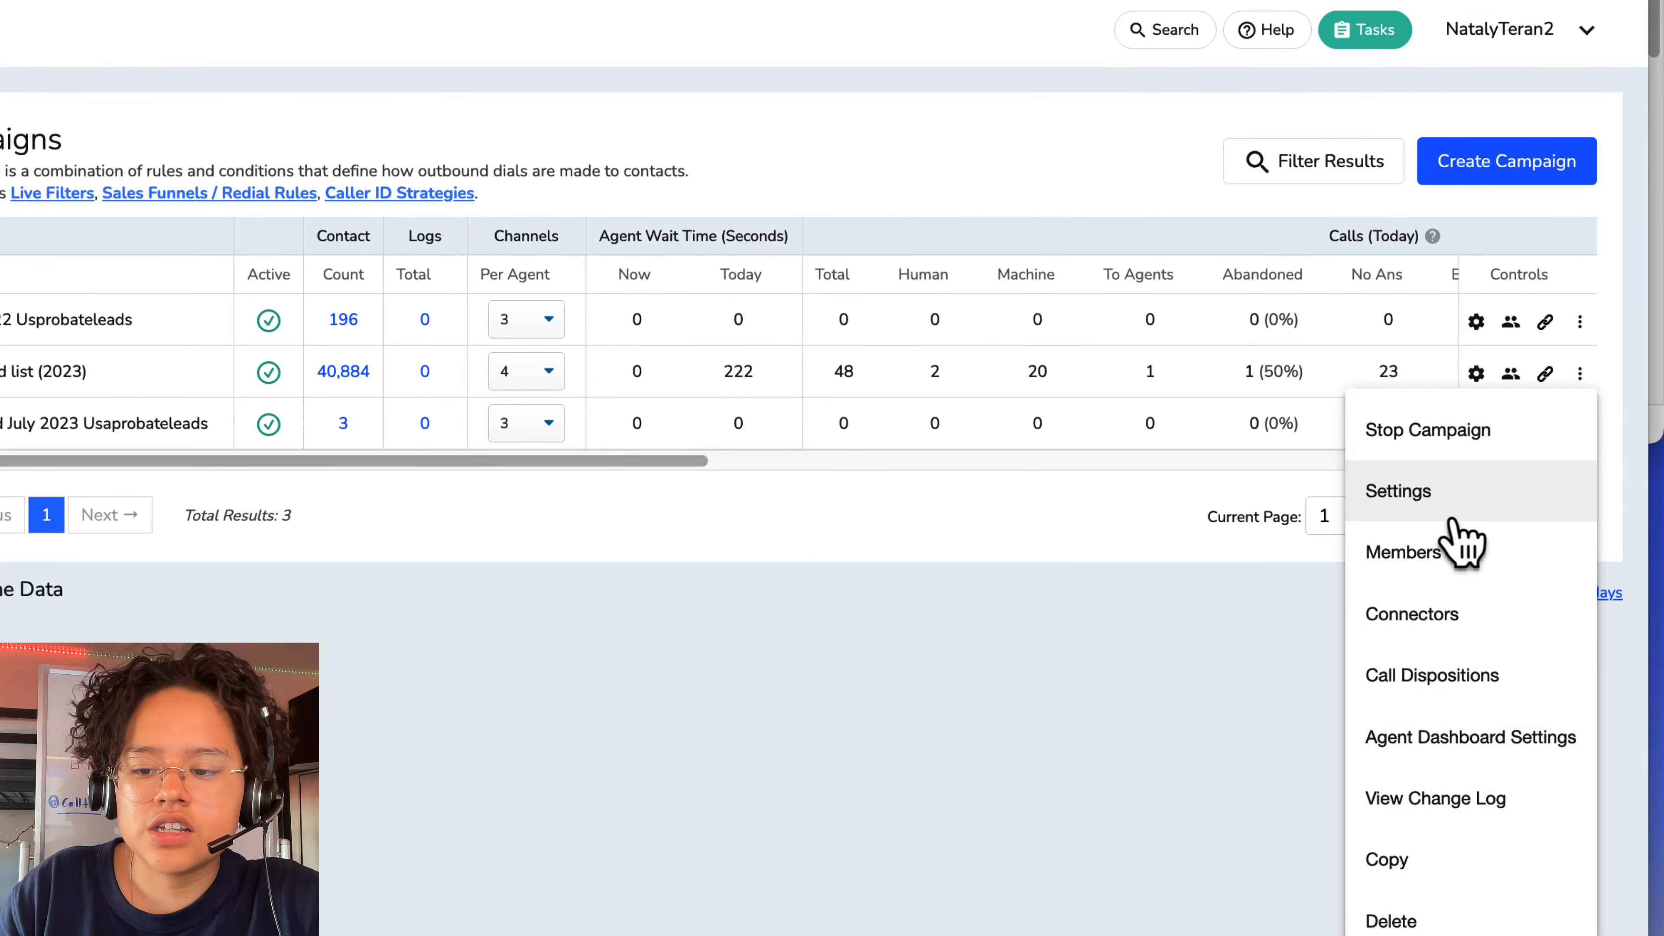
pyautogui.click(1449, 505)
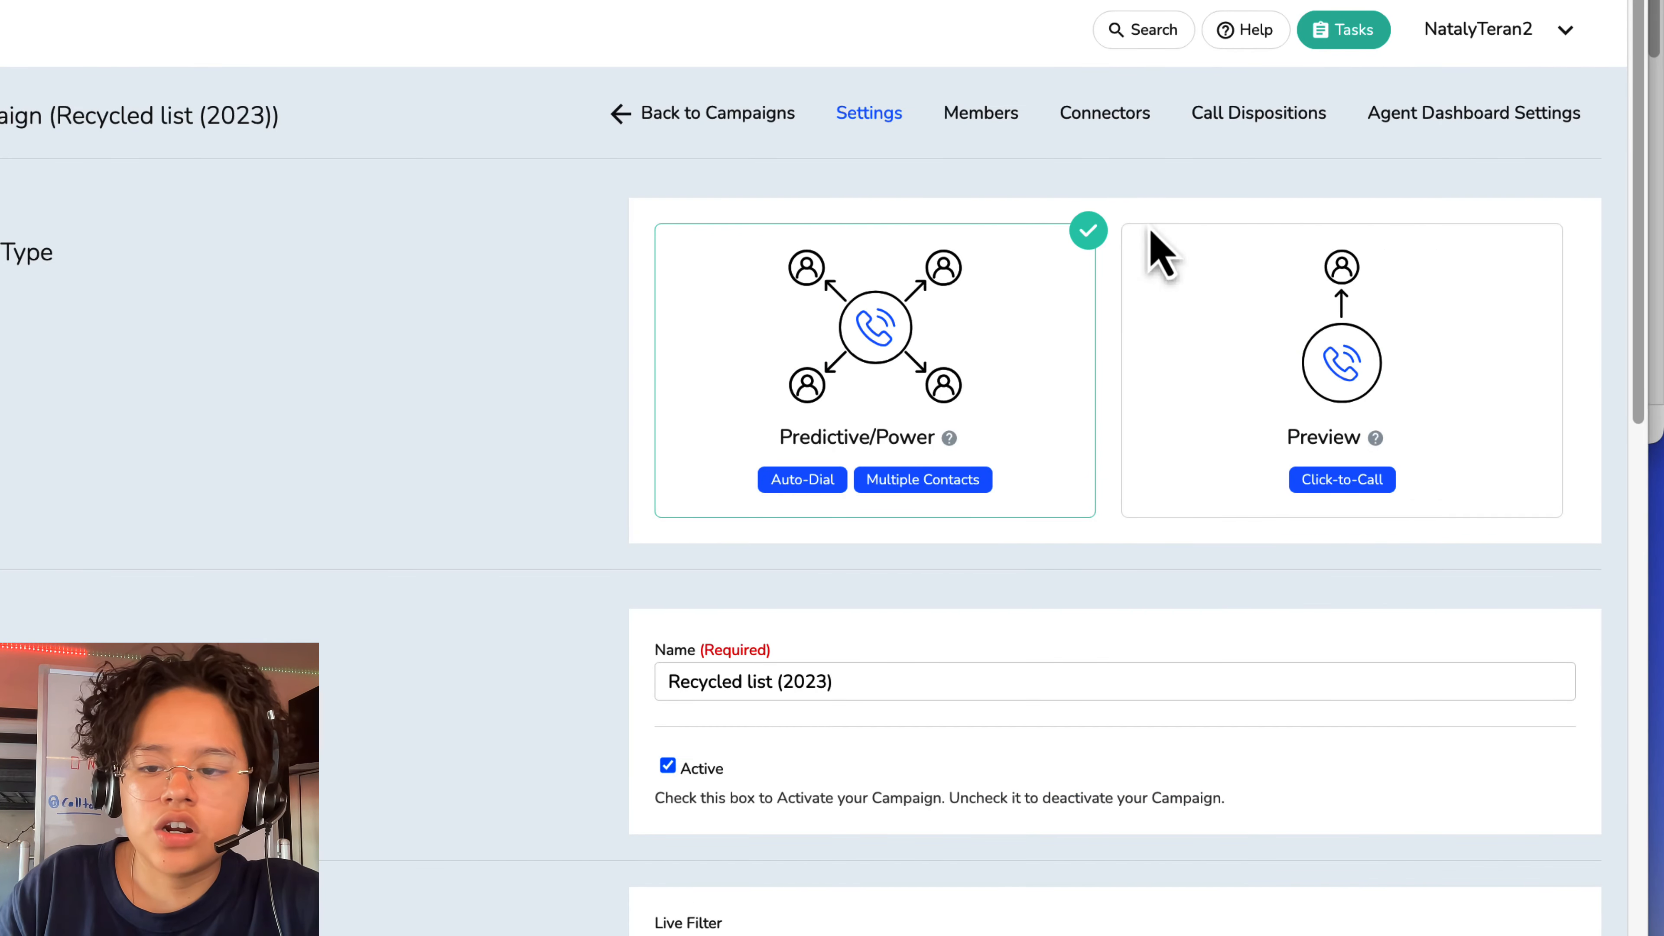
pyautogui.click(1141, 115)
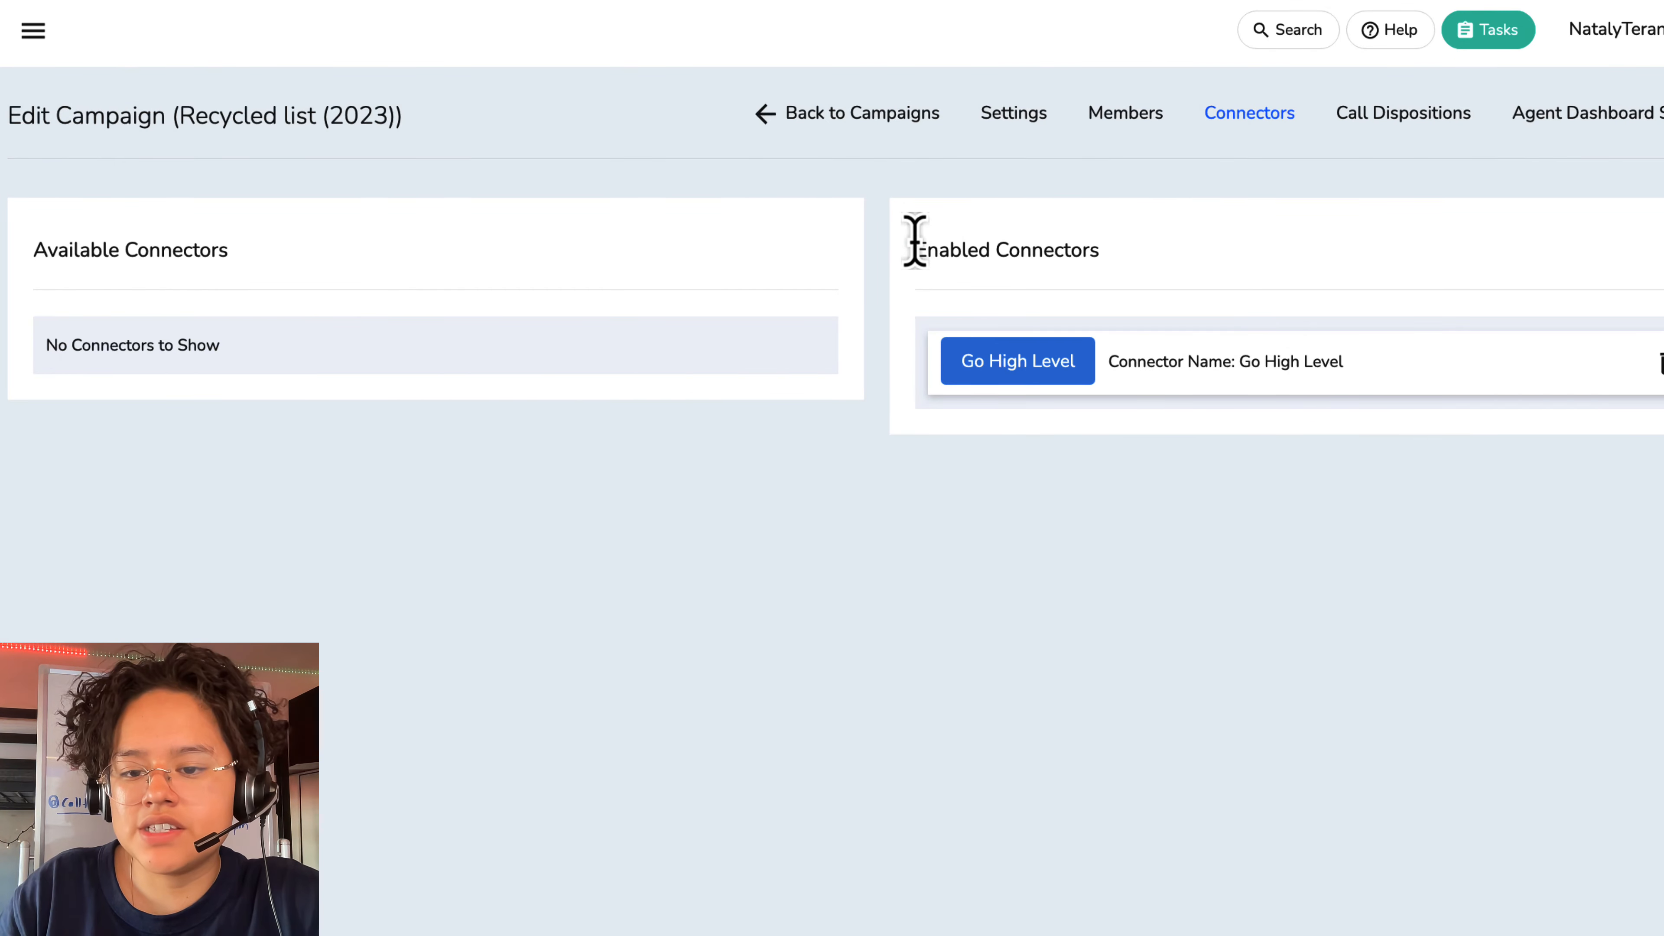
pyautogui.moveTo(915, 241); pyautogui.dragTo(1133, 254)
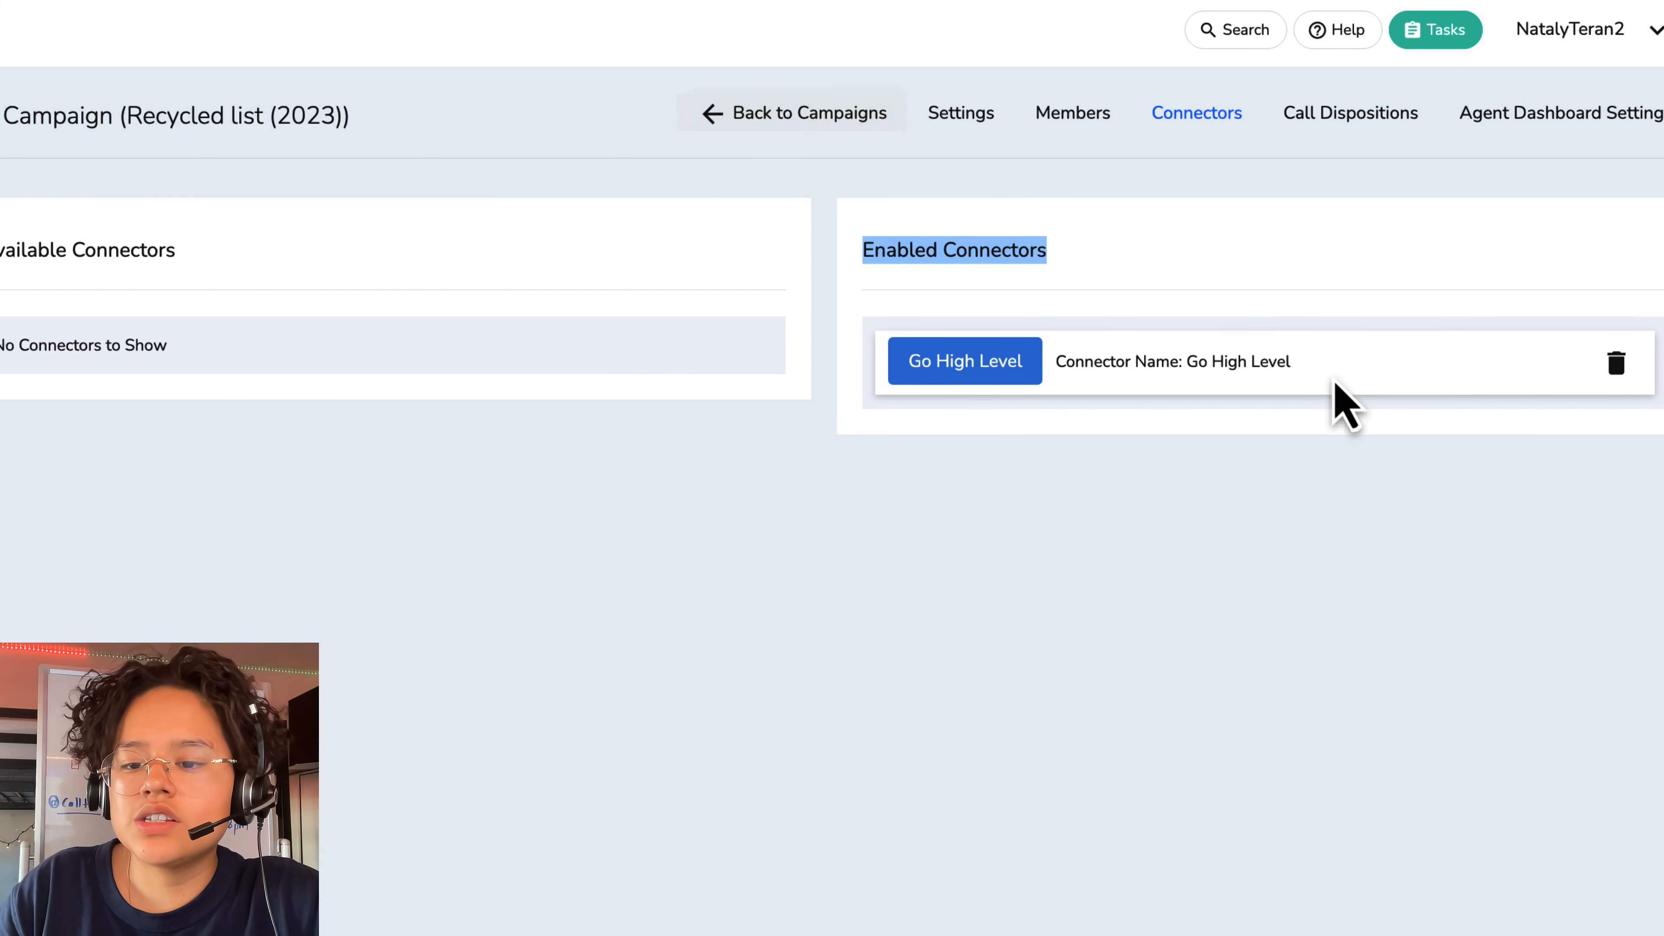
pyautogui.click(740, 112)
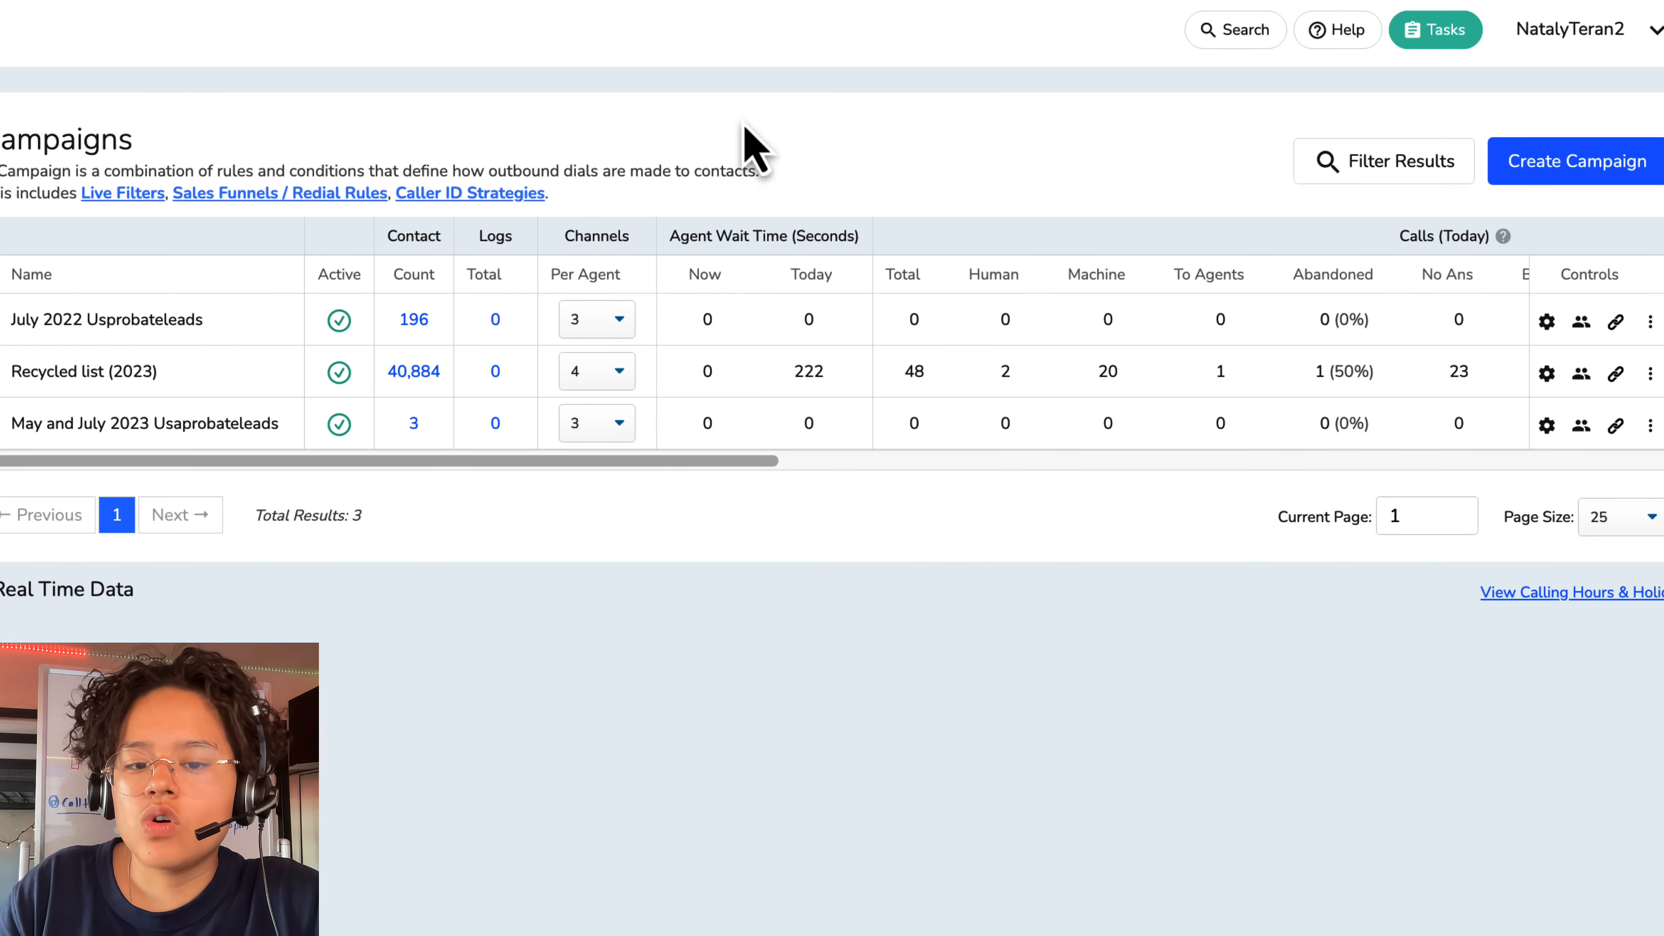
# Step: Join the Recycled list (2023) campaign from the Agent Dashboard and check its status among the campaigns and queues
pyautogui.click(1584, 50)
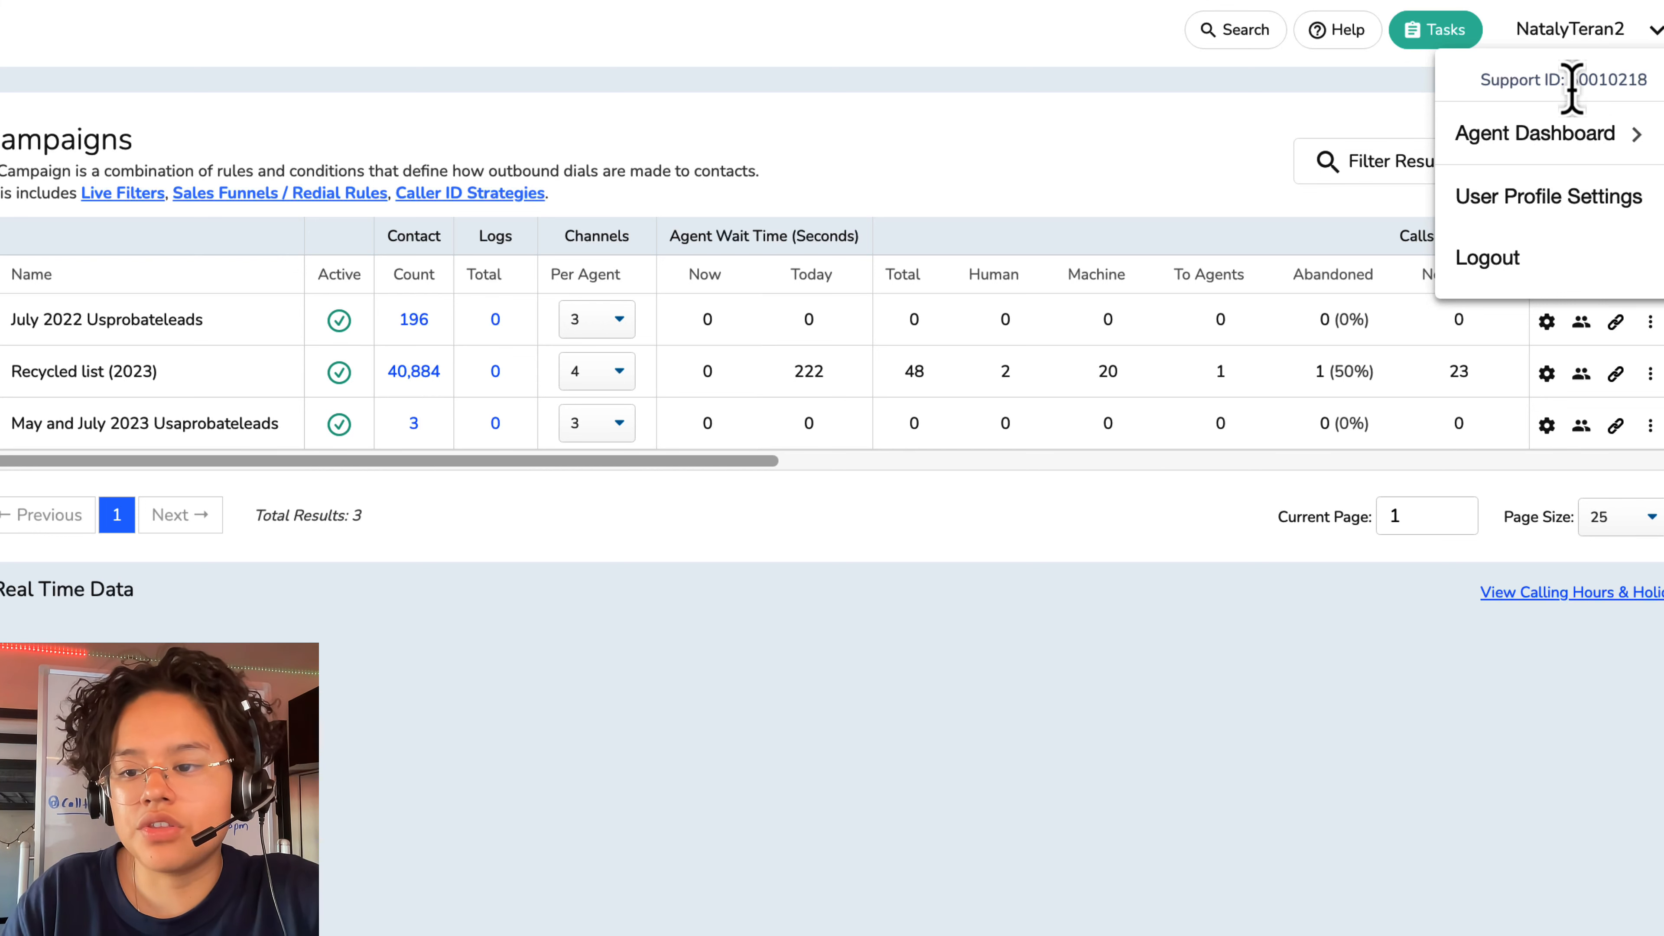
pyautogui.click(1584, 130)
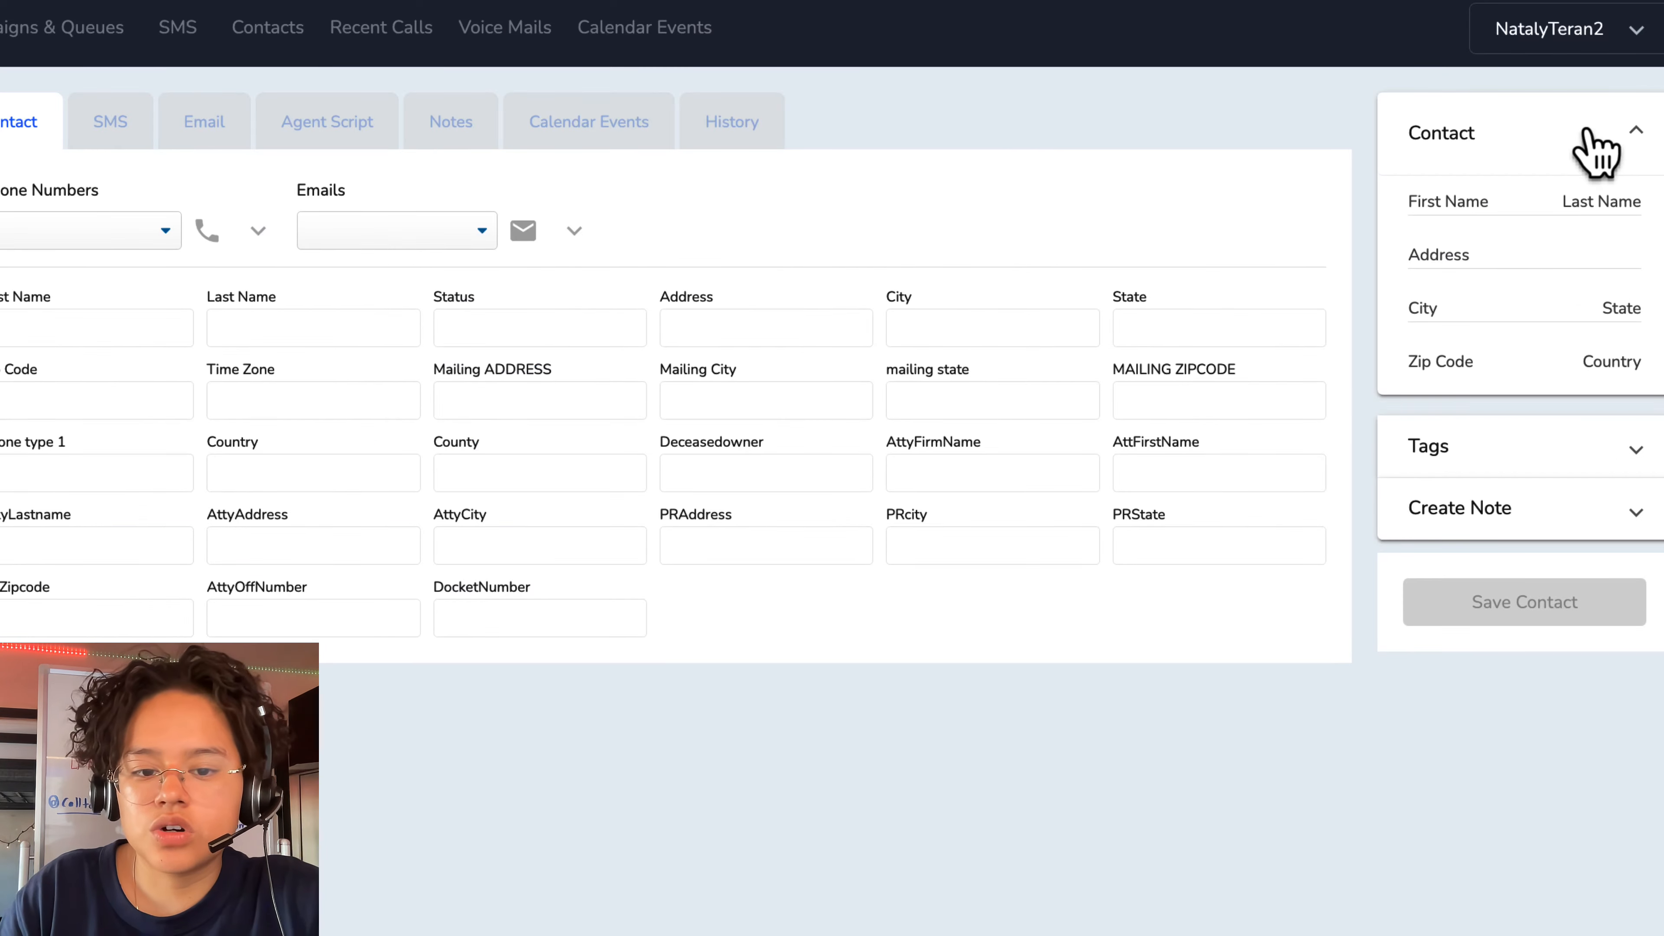
pyautogui.click(46, 30)
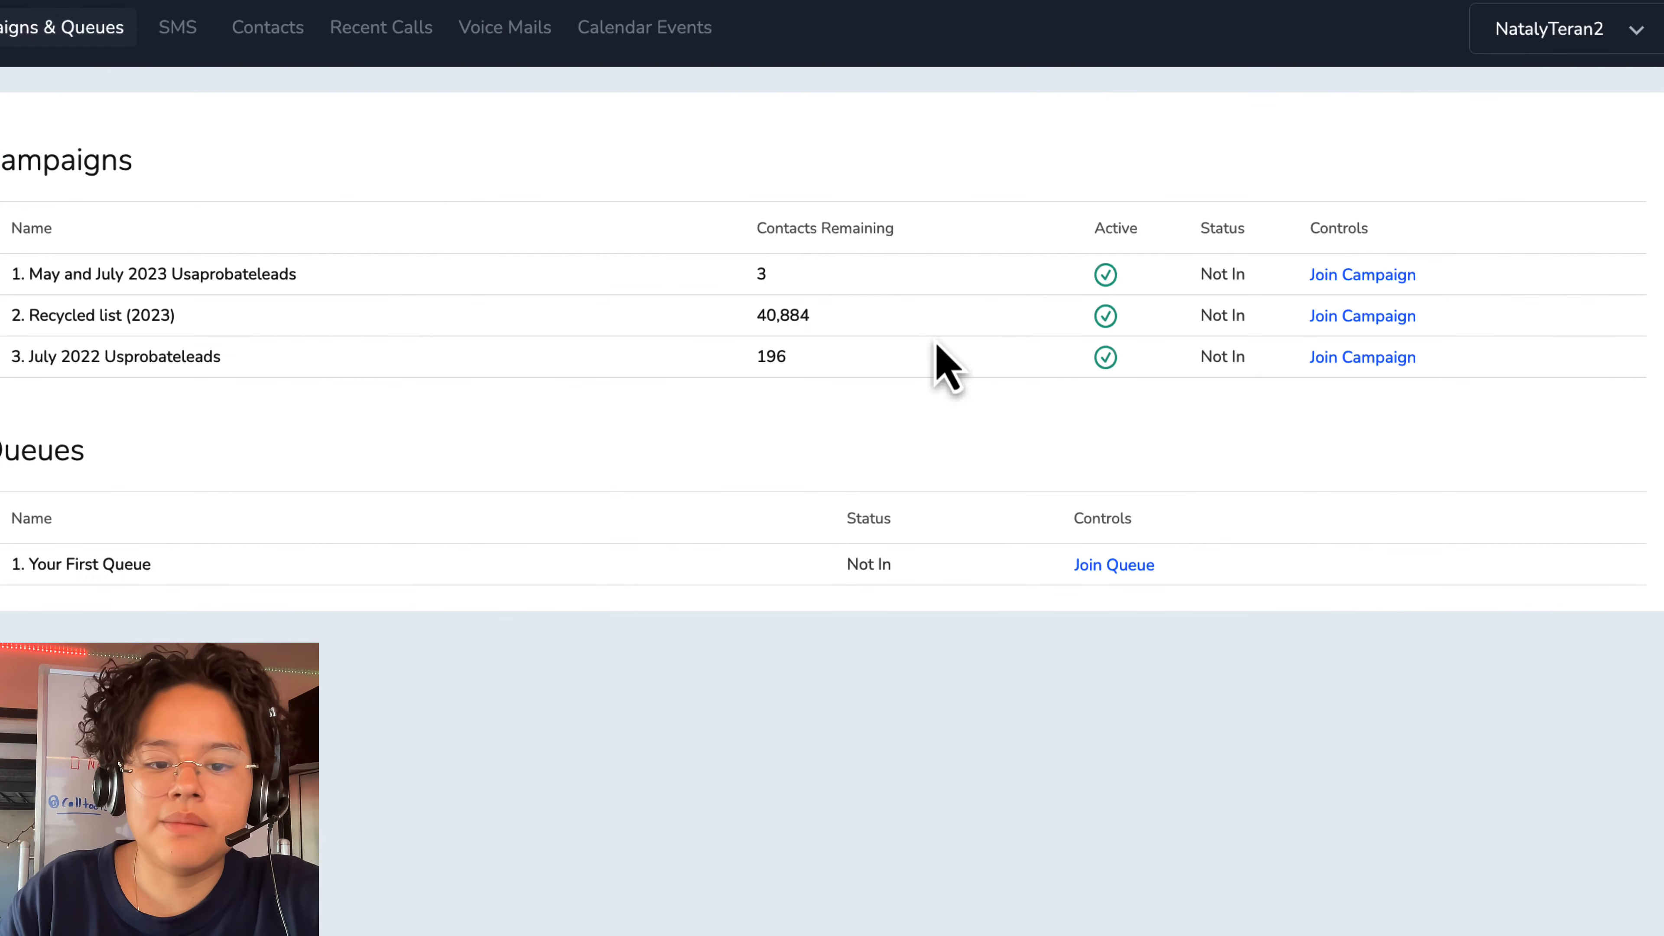
pyautogui.click(1348, 322)
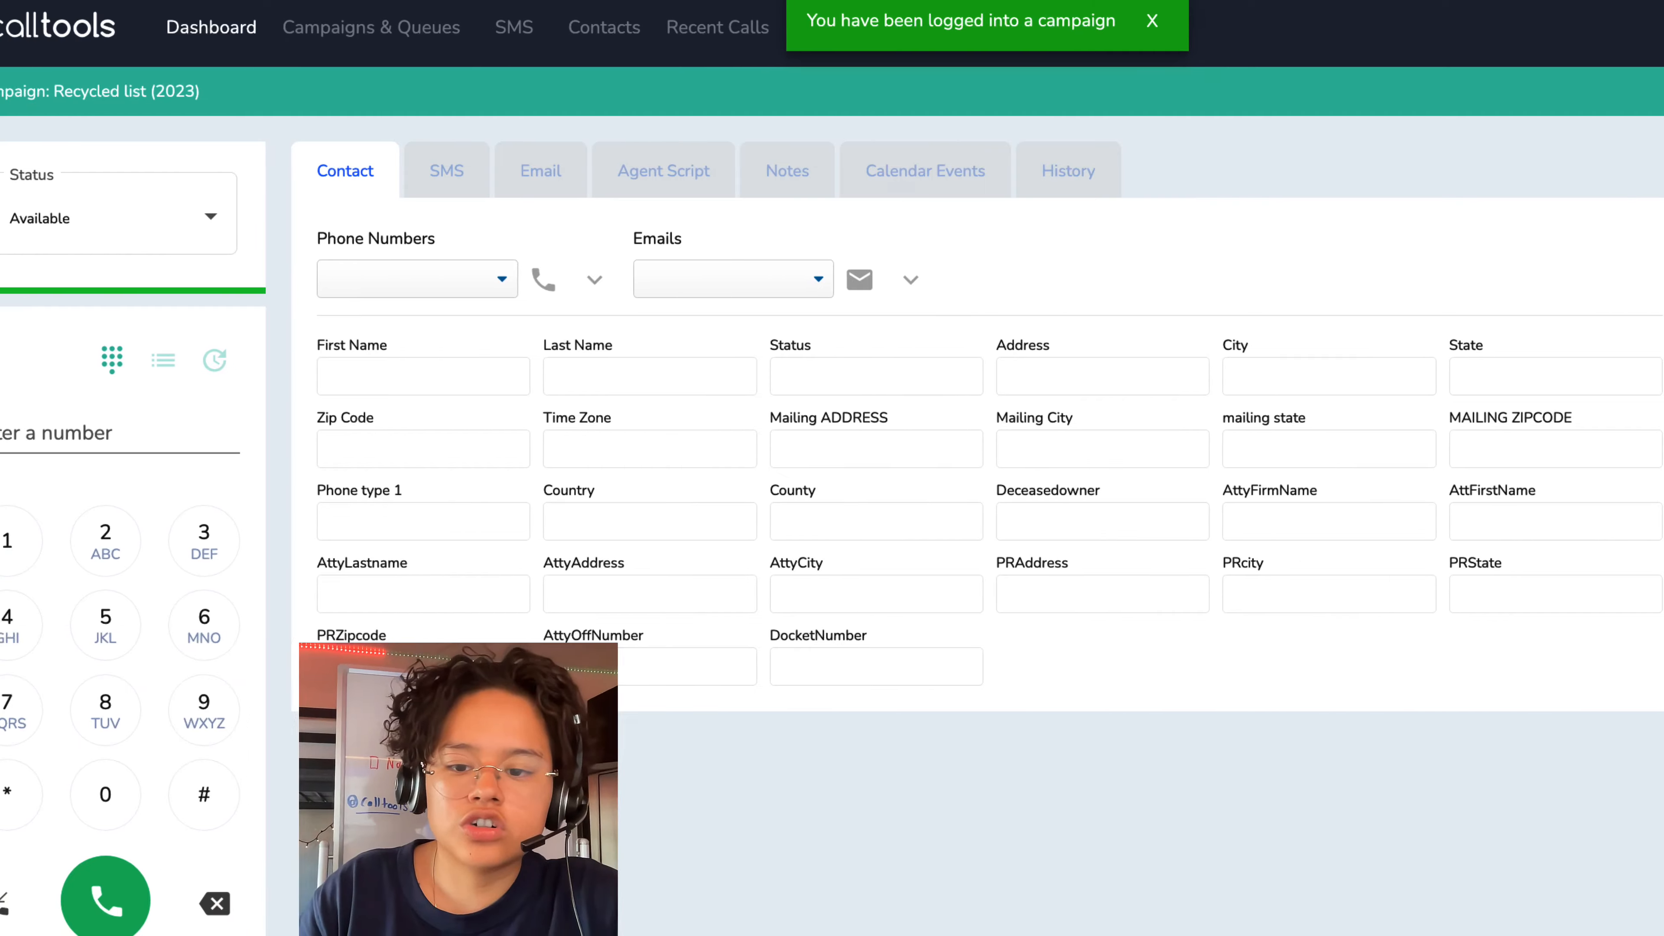
pyautogui.click(1152, 20)
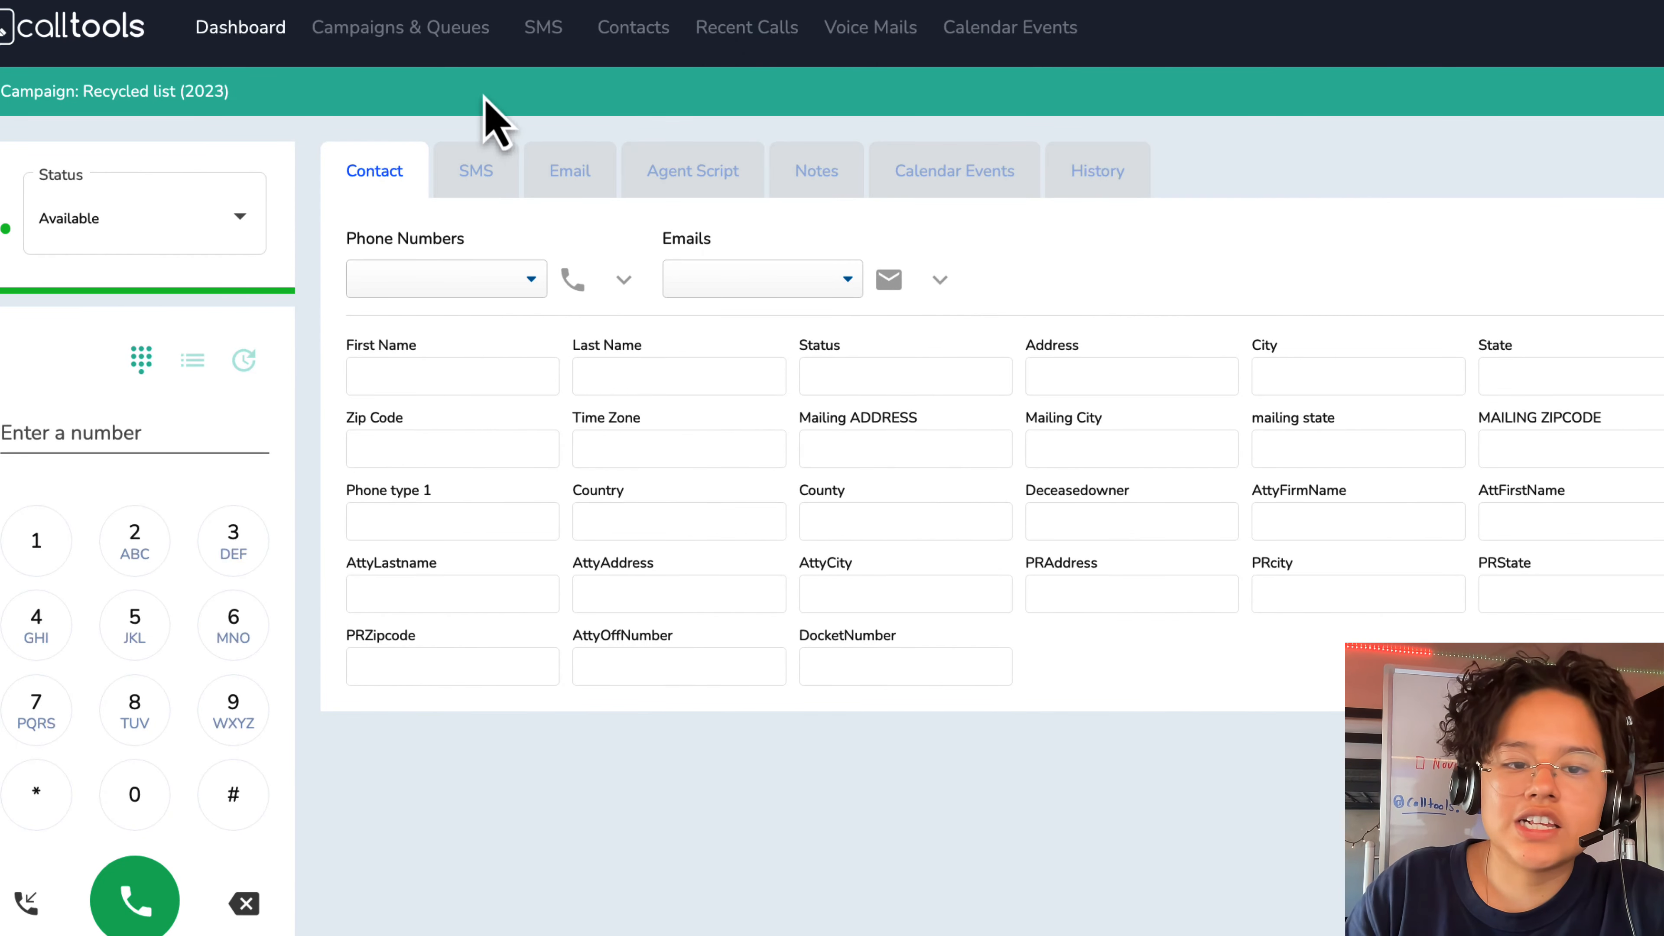
pyautogui.click(432, 29)
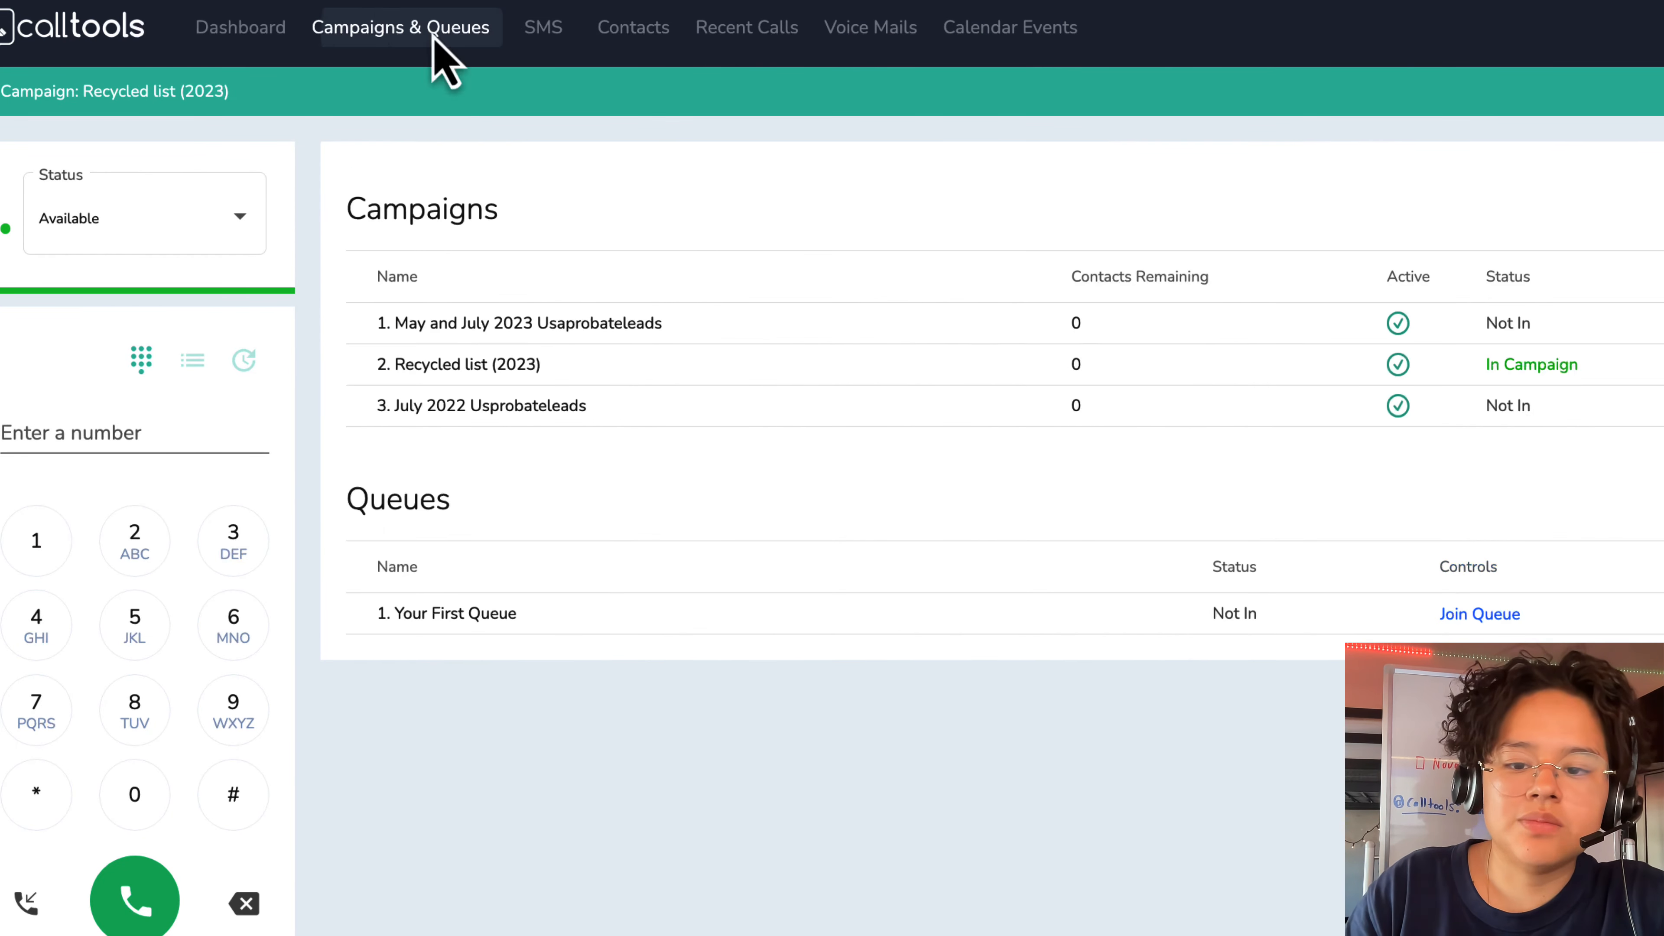
pyautogui.click(257, 26)
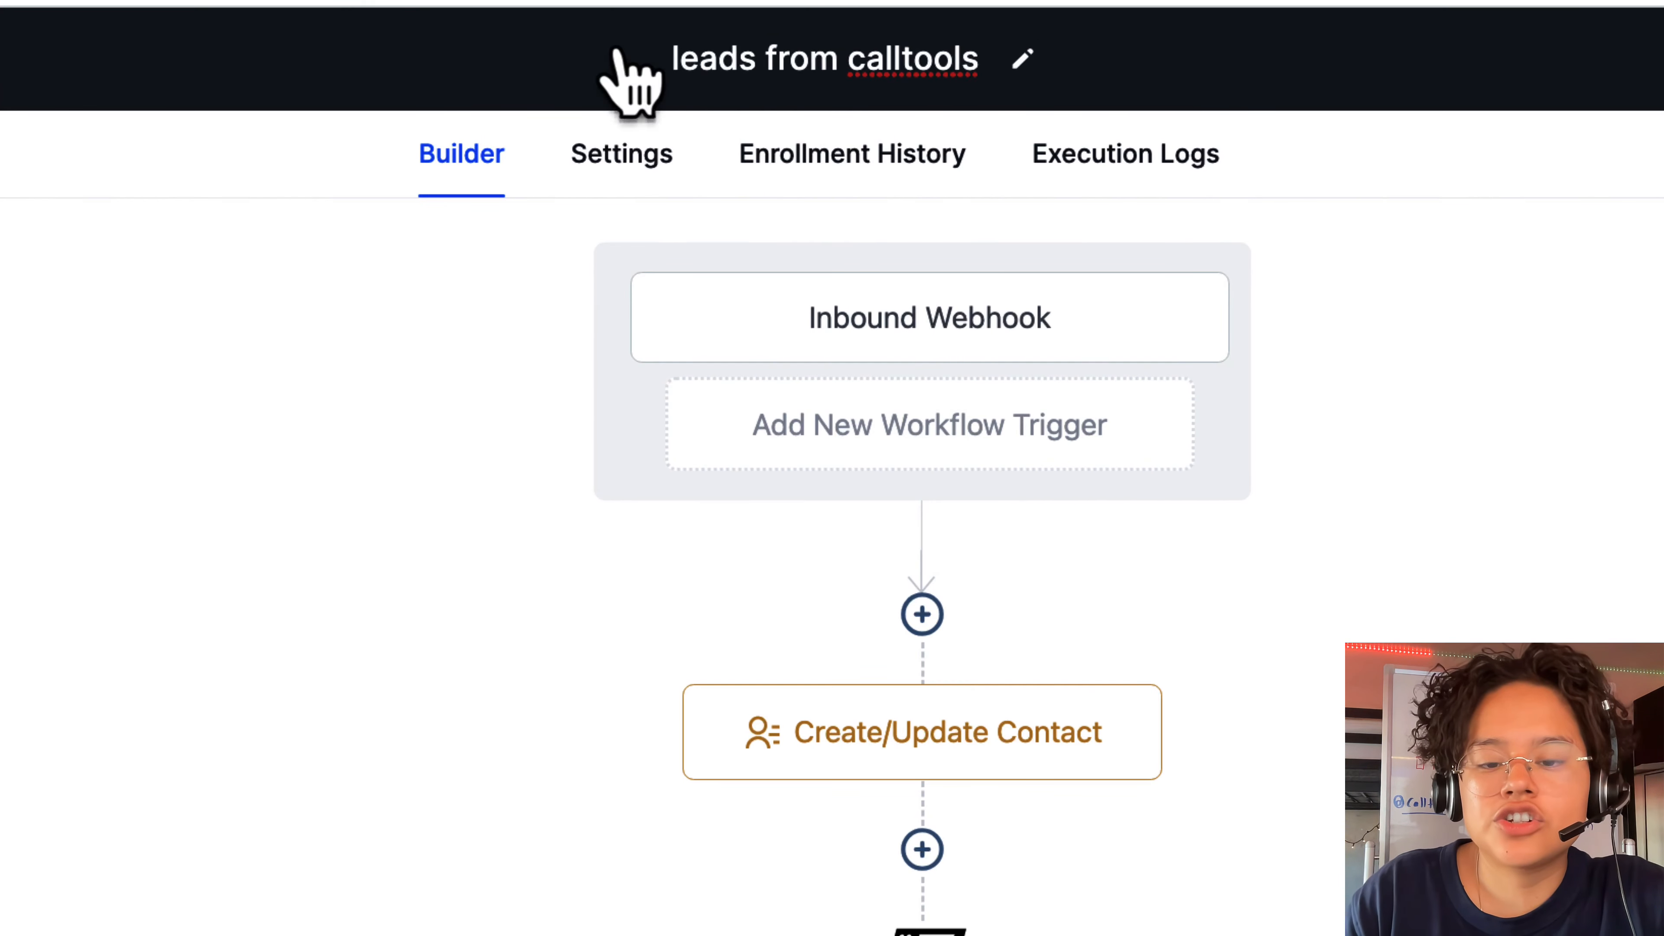
# Step: Review the Inbound Webhook trigger's mapping reference in the leads from calltools workflow and compare the trigger in the lead from calltools workflow
pyautogui.click(1100, 344)
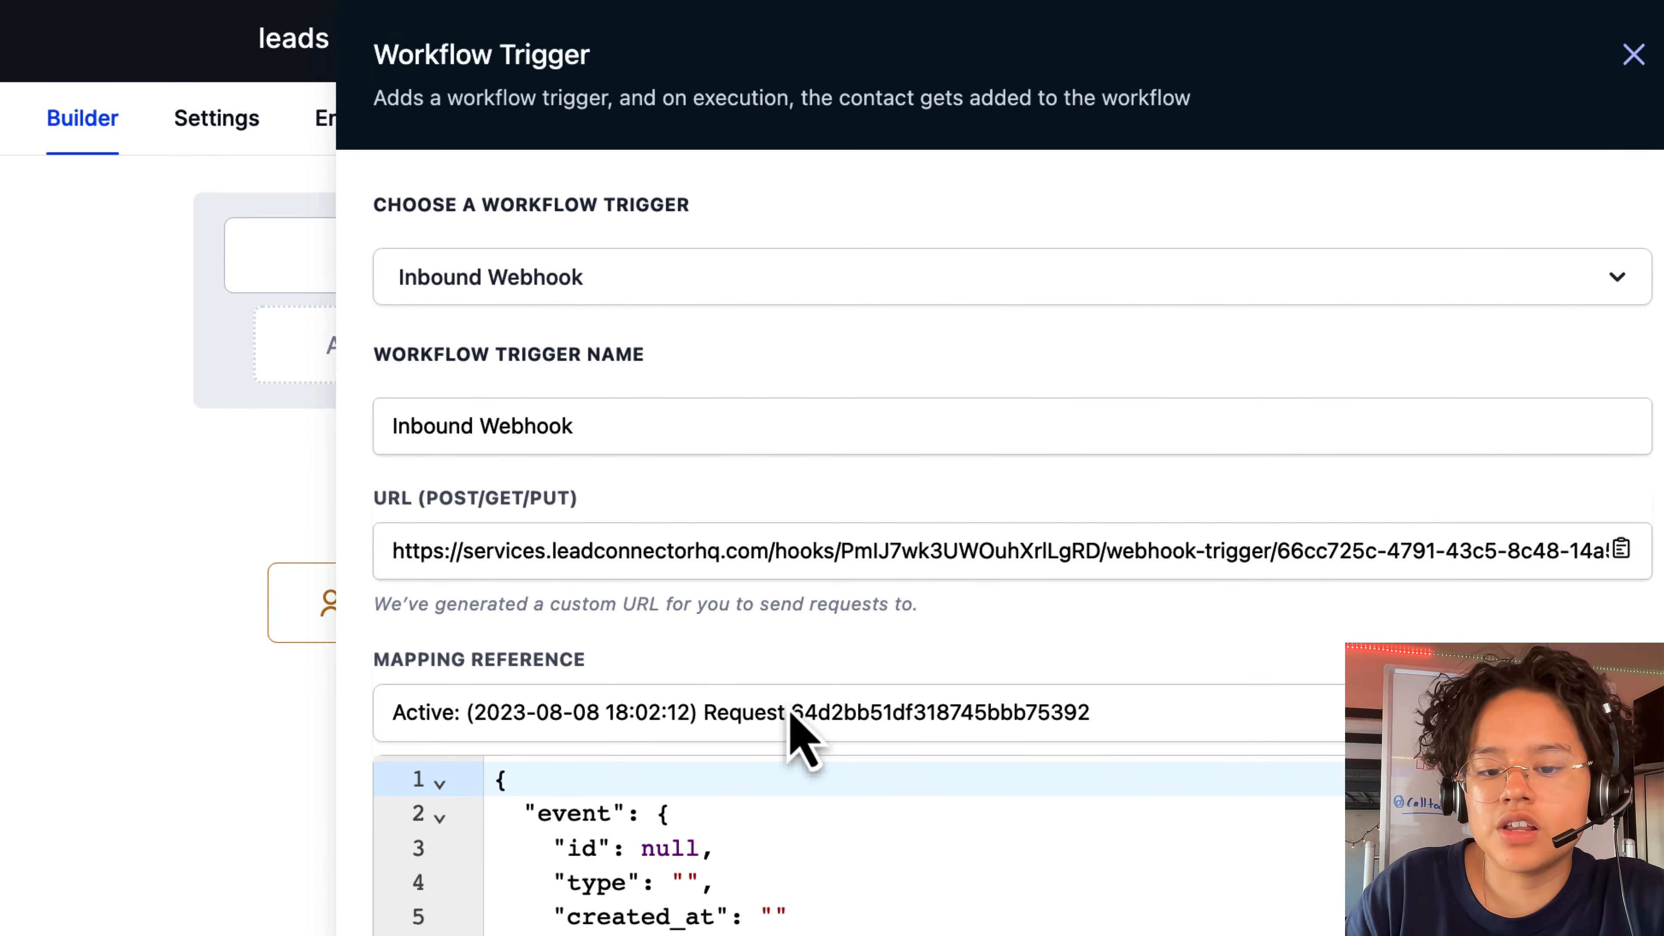
pyautogui.click(791, 716)
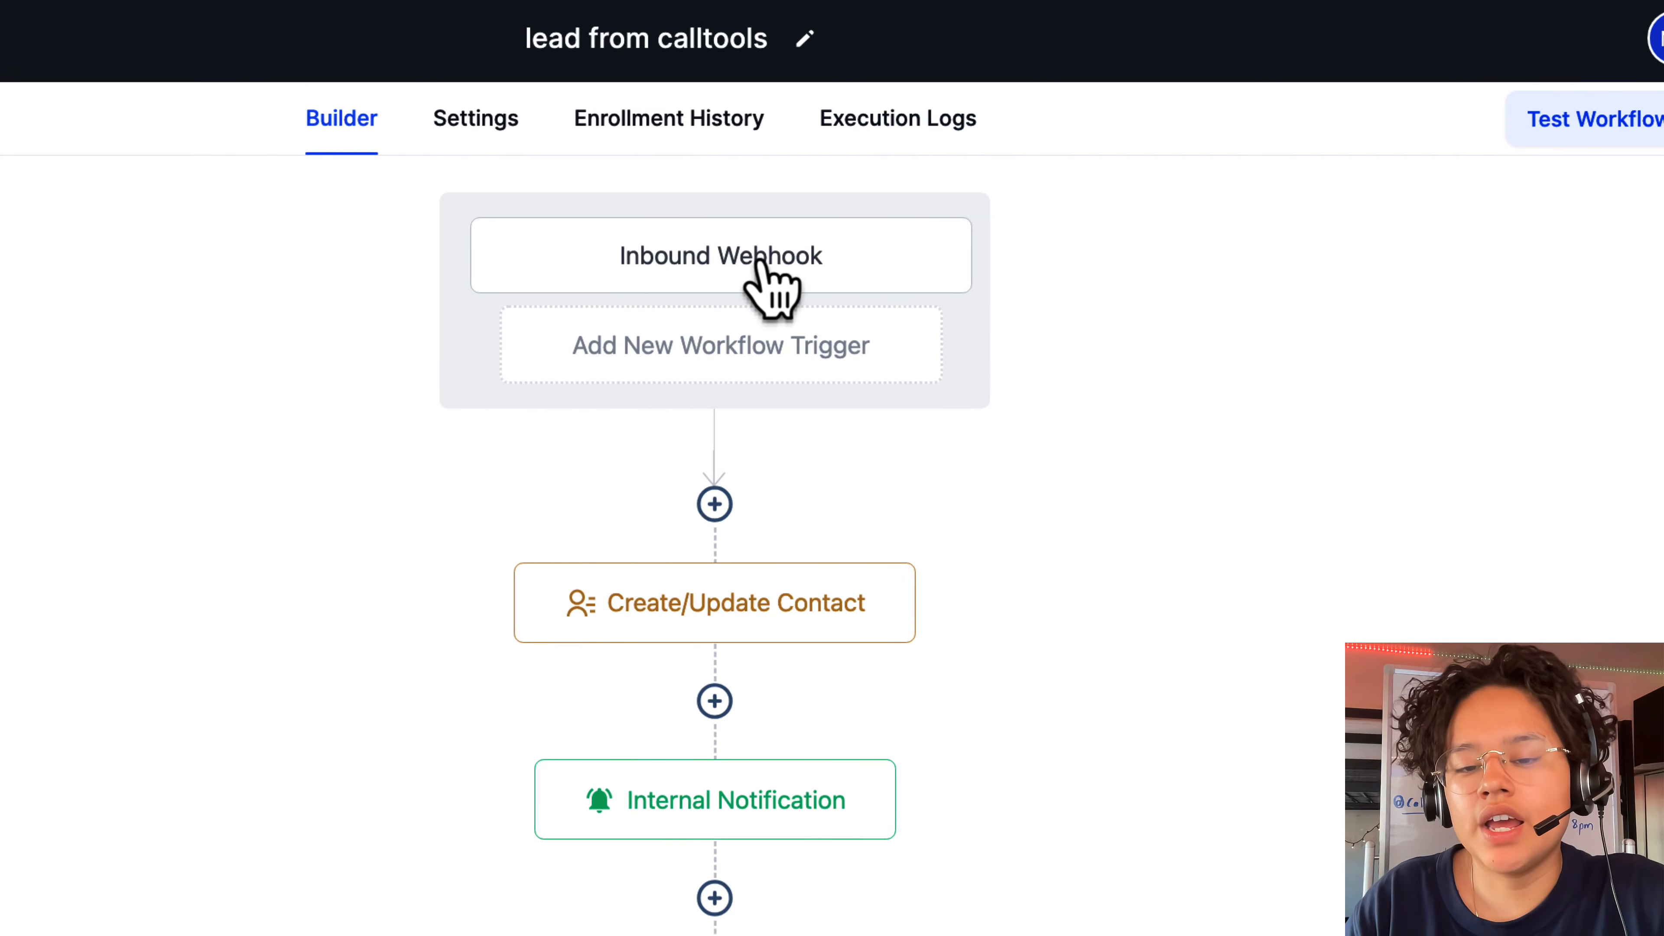
pyautogui.click(773, 289)
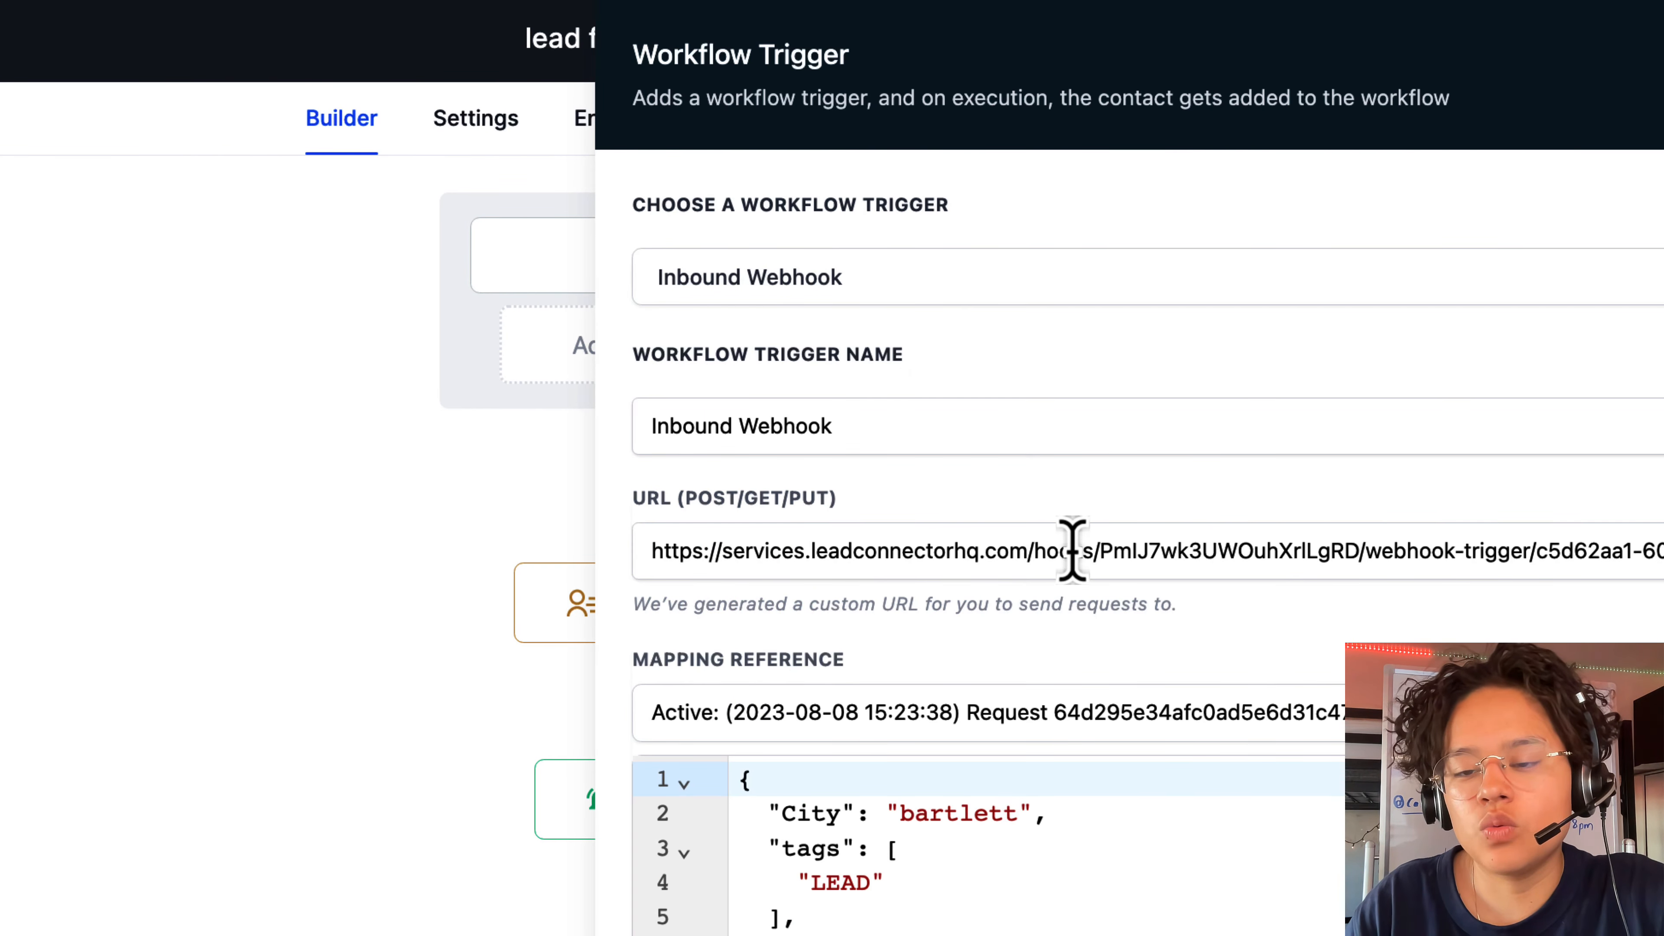
pyautogui.press('Escape')
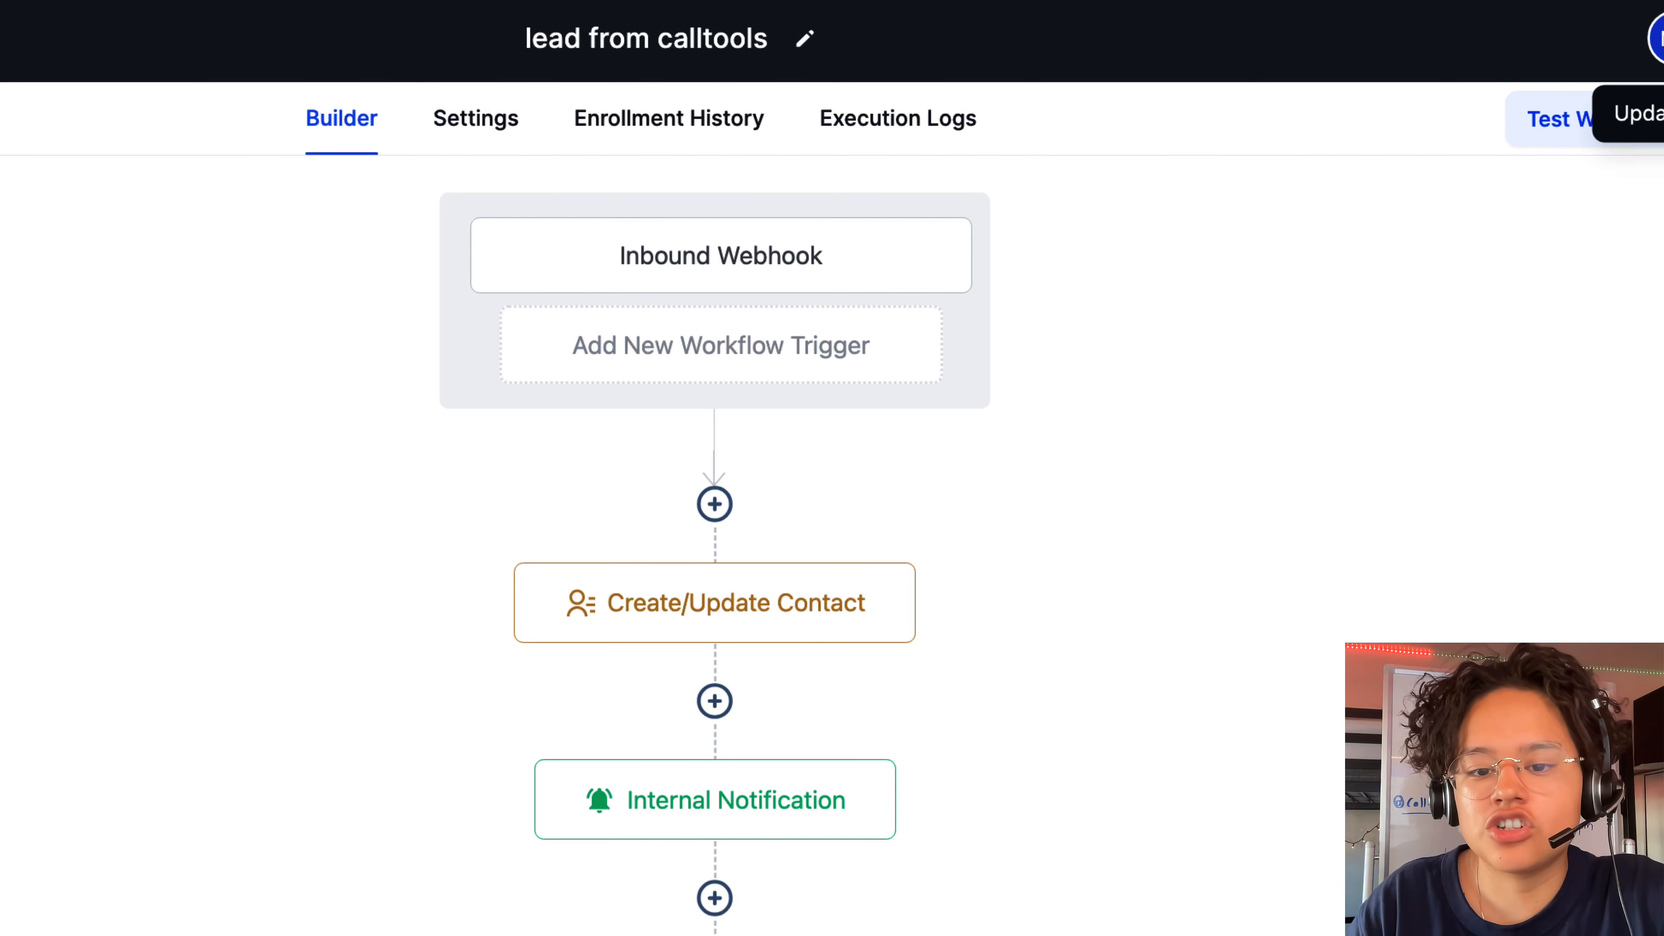
# Step: Examine the mapping reference requests and the JSON payload of the lead from calltools workflow's Inbound Webhook trigger
pyautogui.click(891, 272)
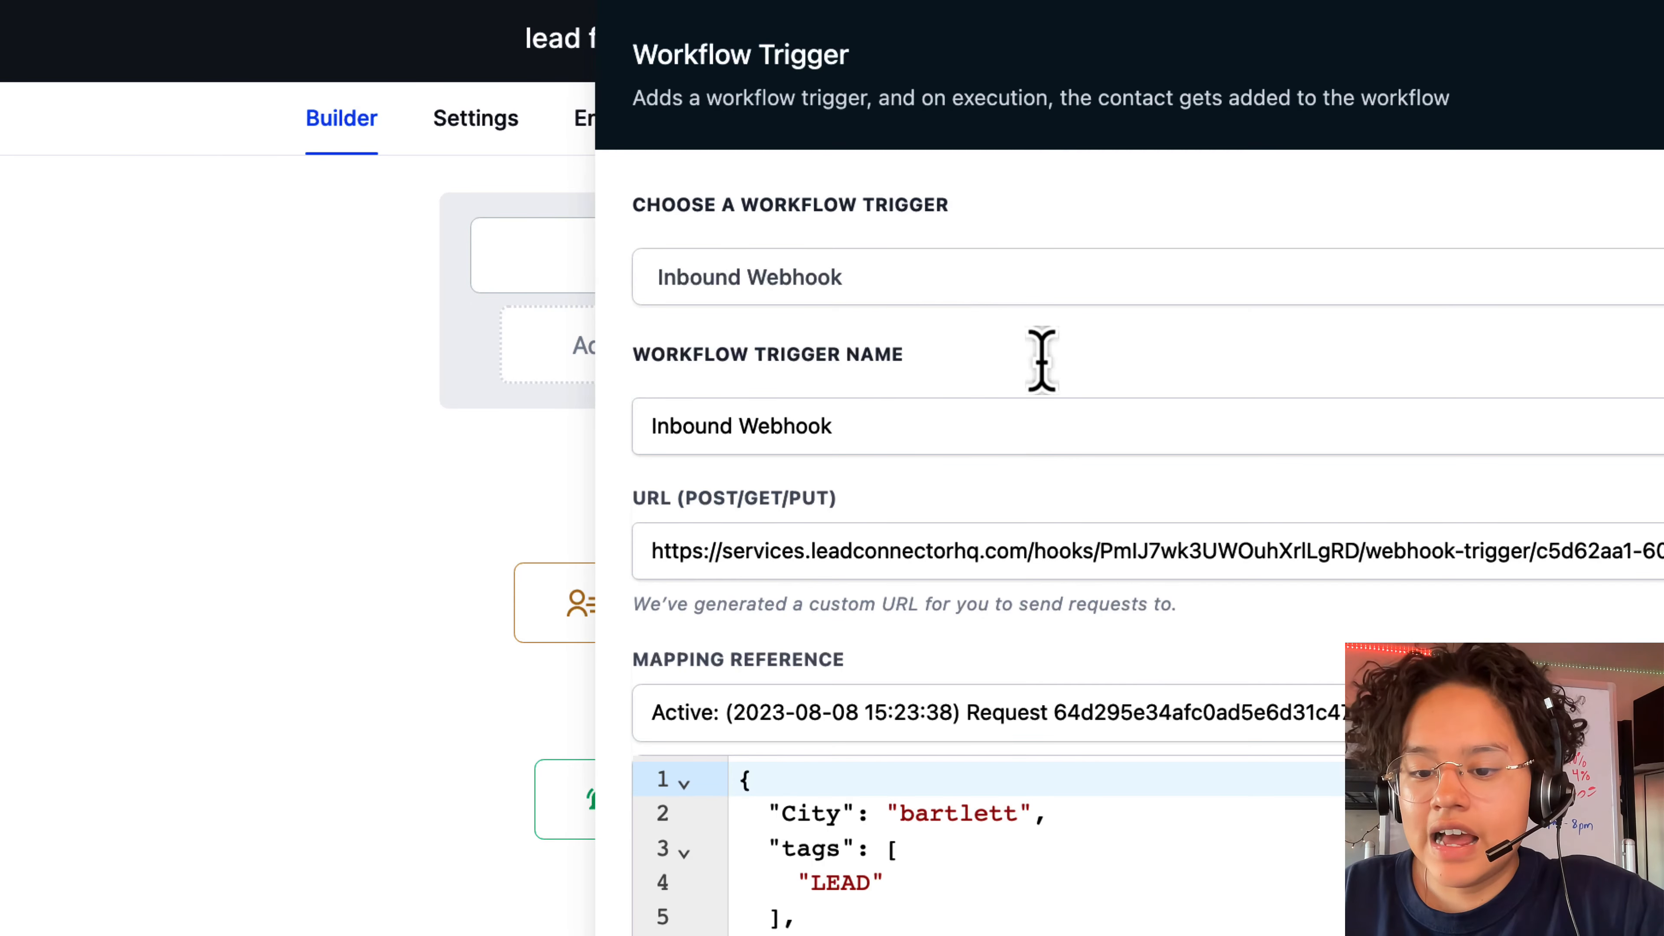
pyautogui.click(1025, 721)
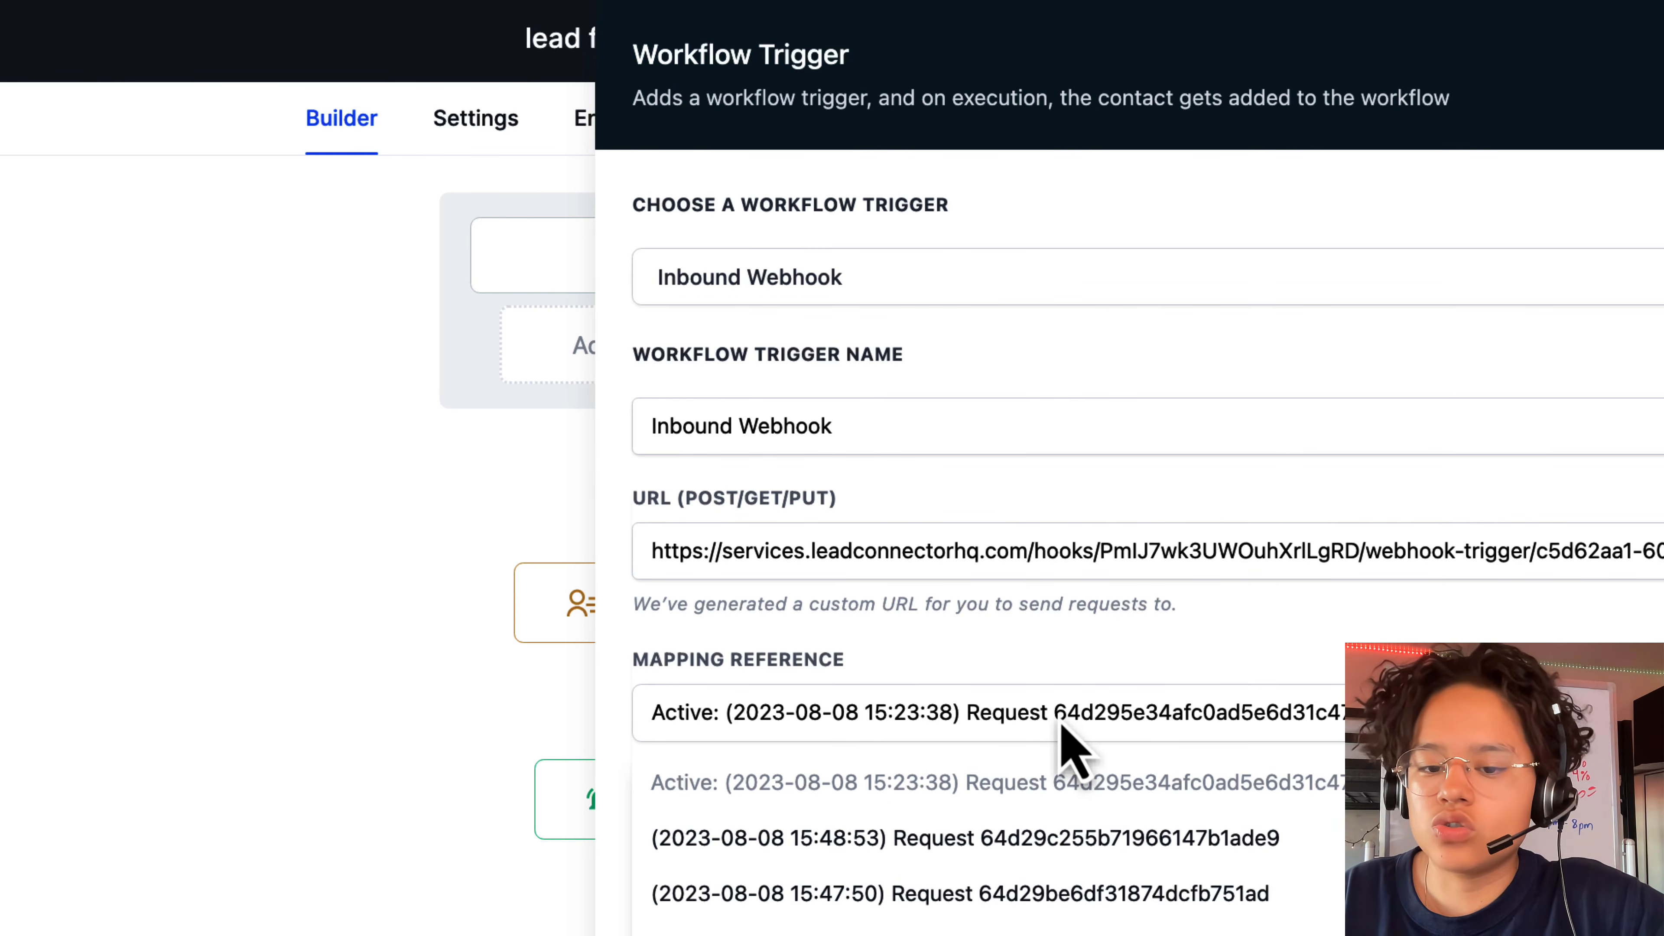
pyautogui.click(504, 685)
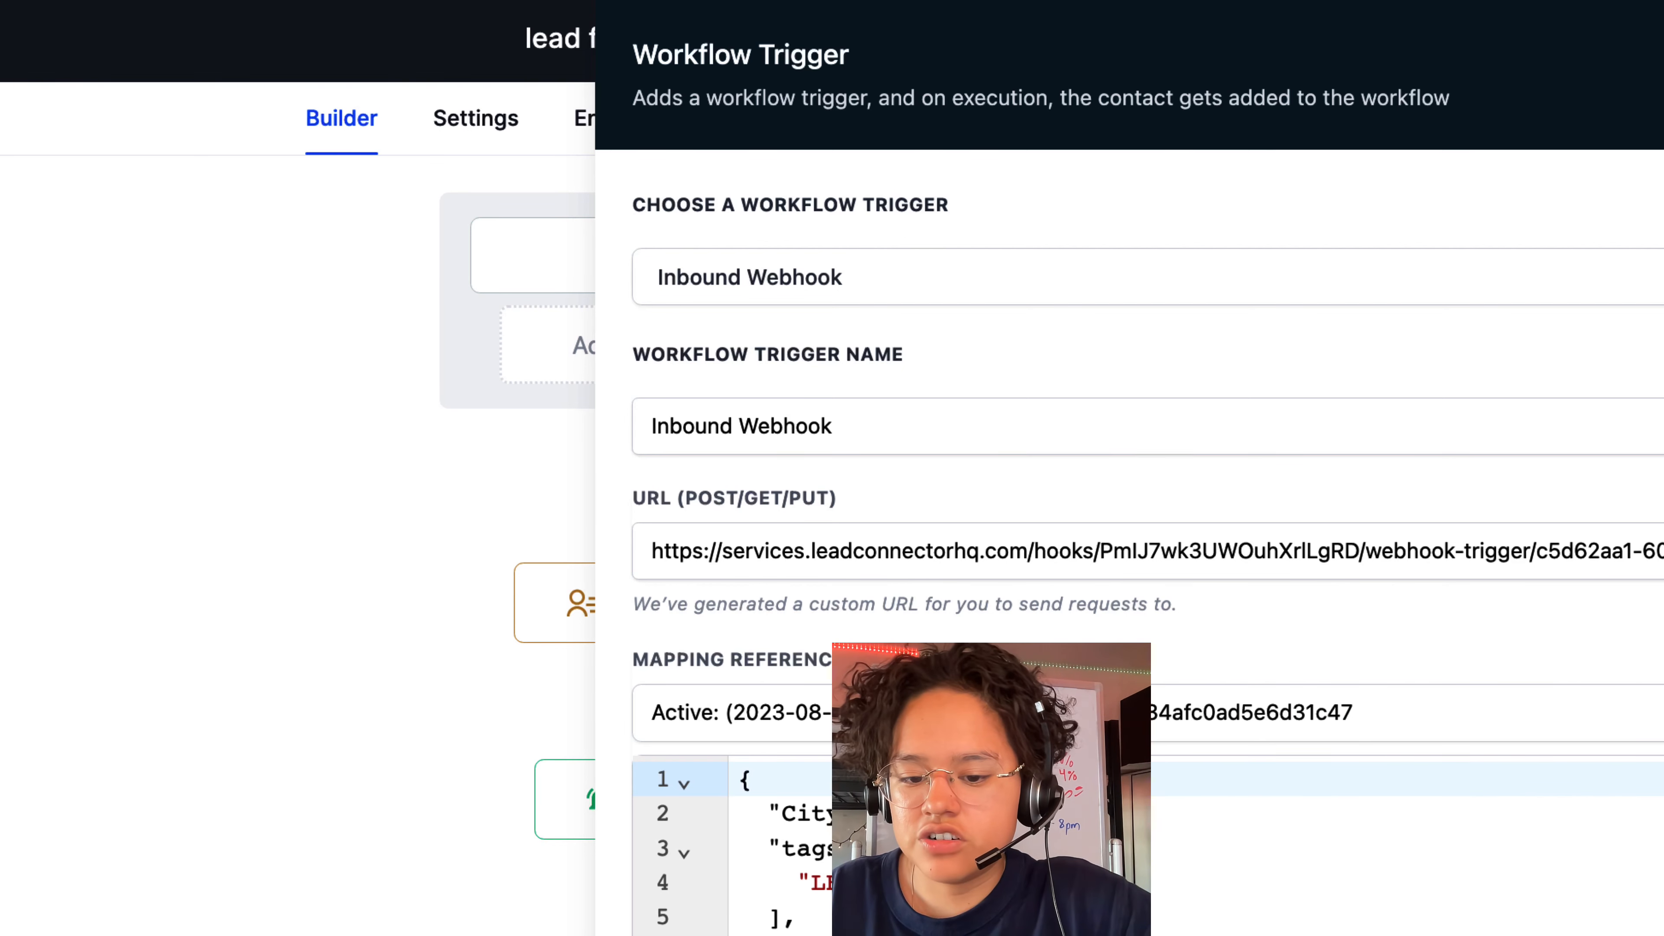
pyautogui.scroll(-8, 1146, 845)
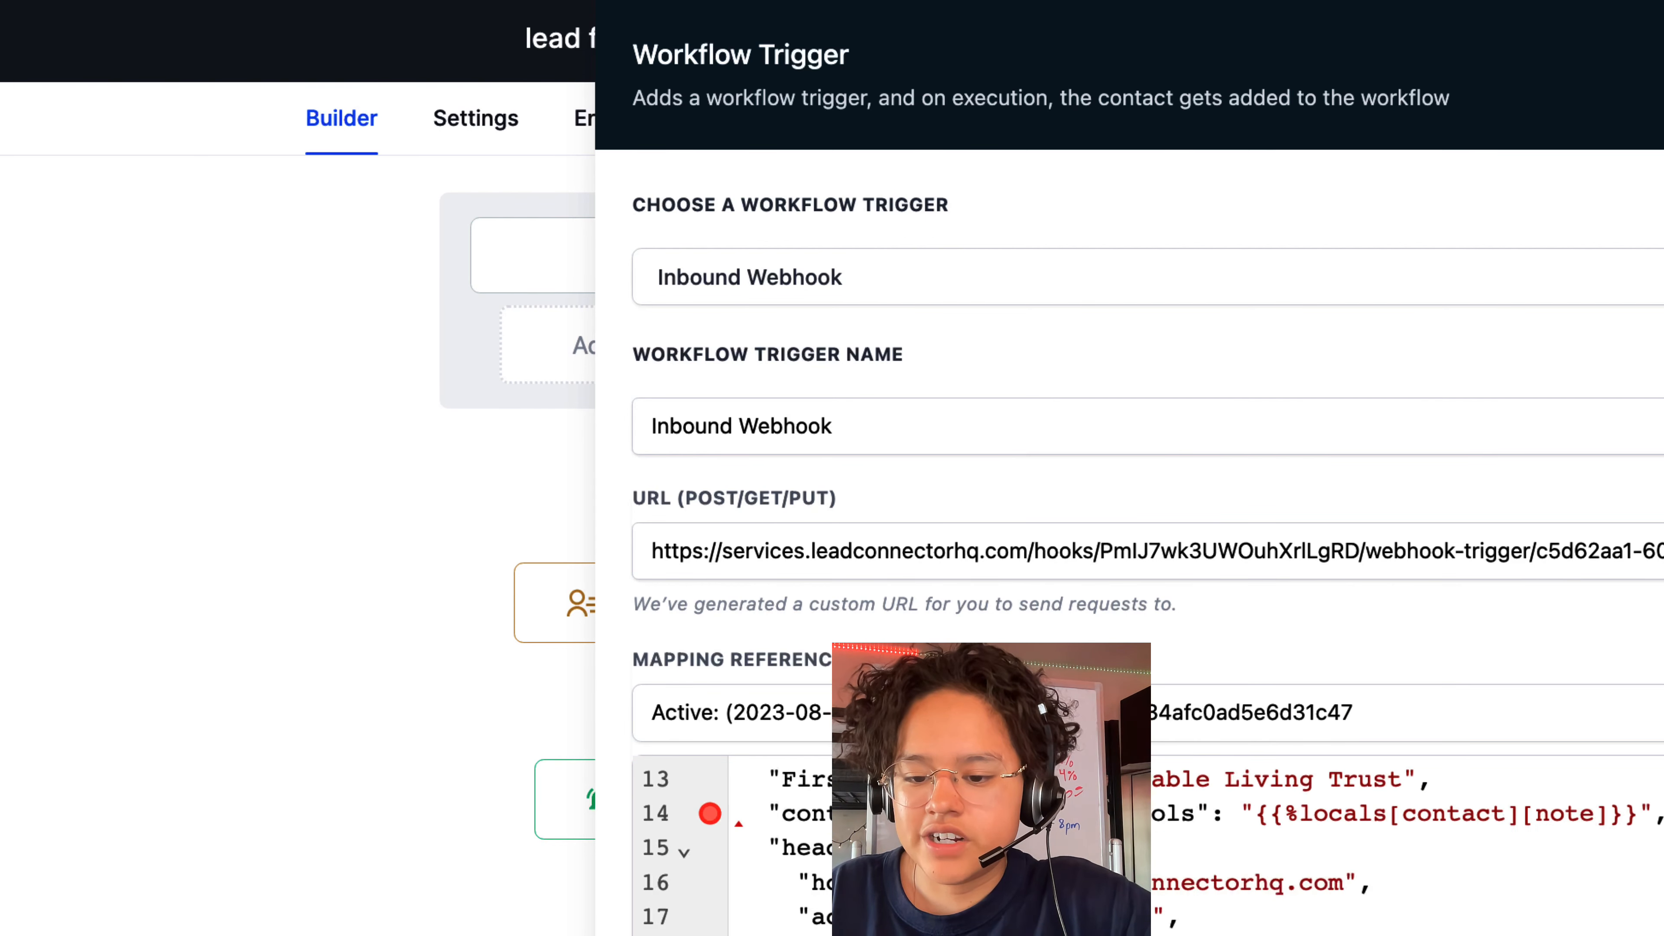
pyautogui.scroll(8, 1146, 845)
pyautogui.scroll(-2, 1147, 846)
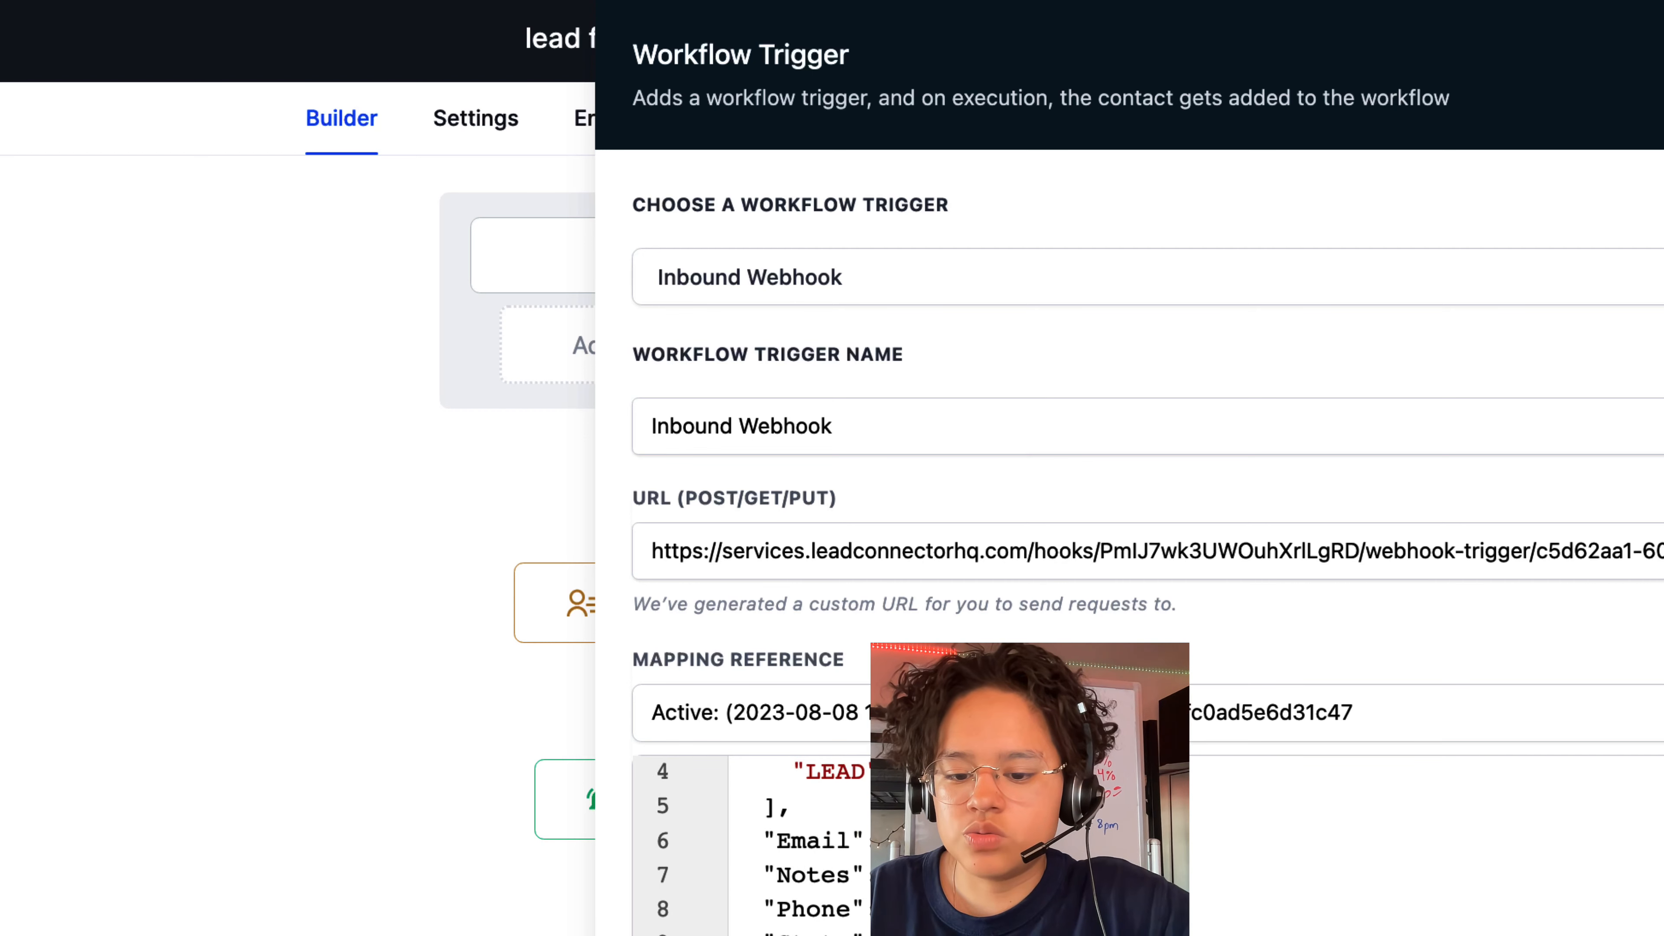
pyautogui.scroll(-1, 1147, 845)
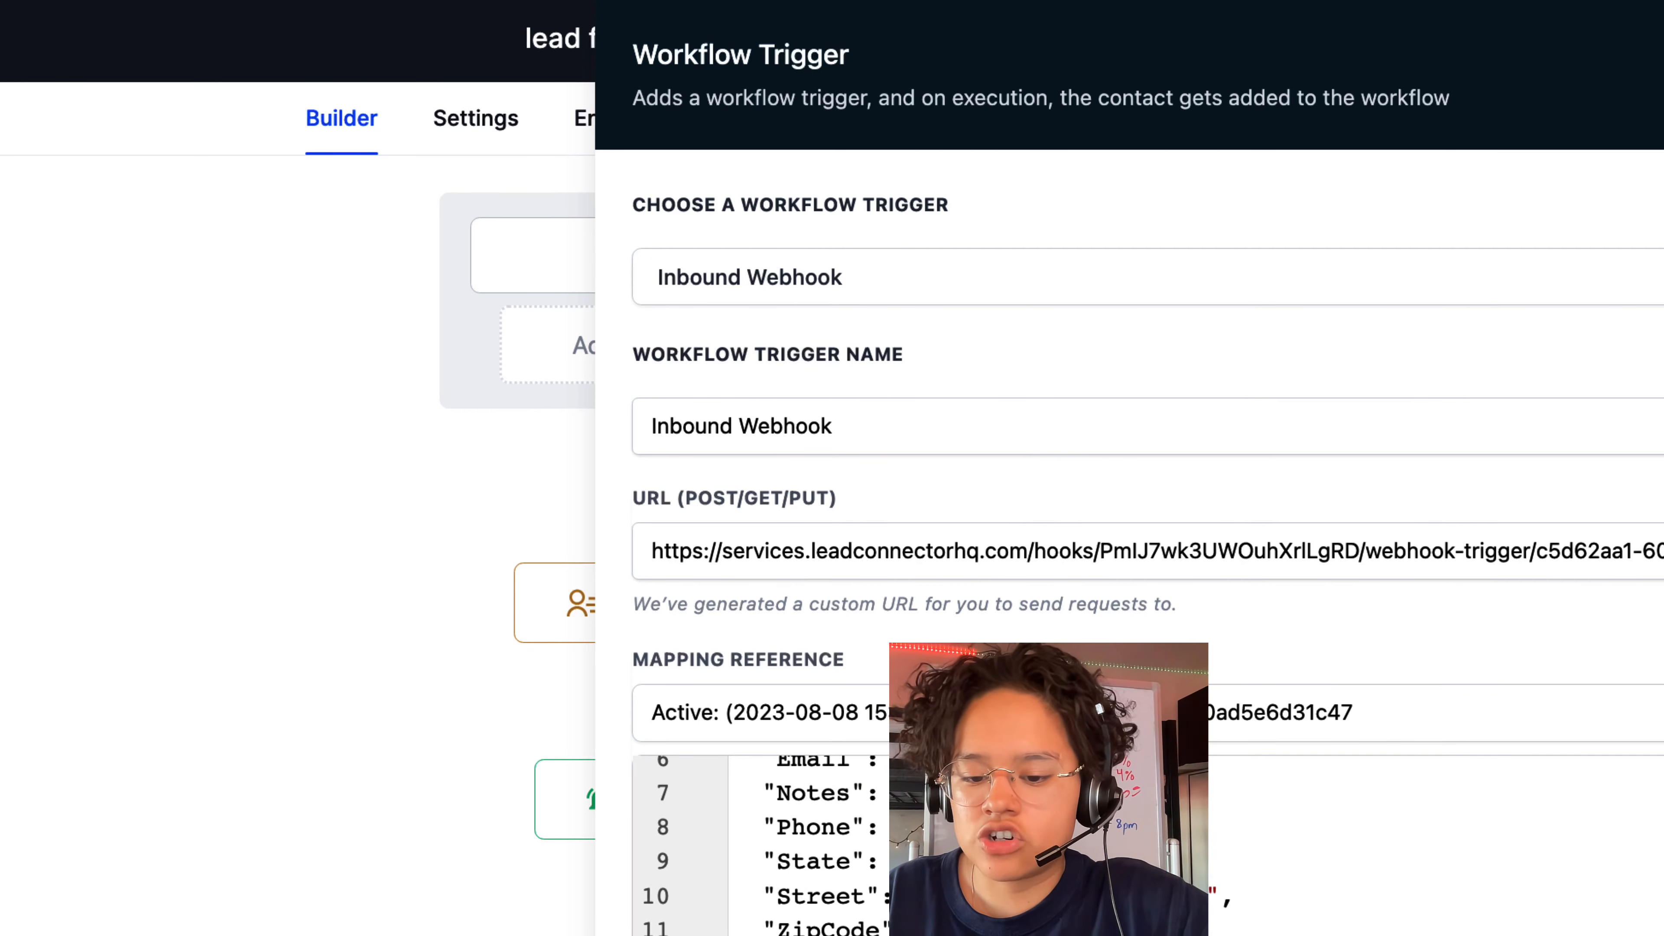
pyautogui.scroll(-7, 1146, 846)
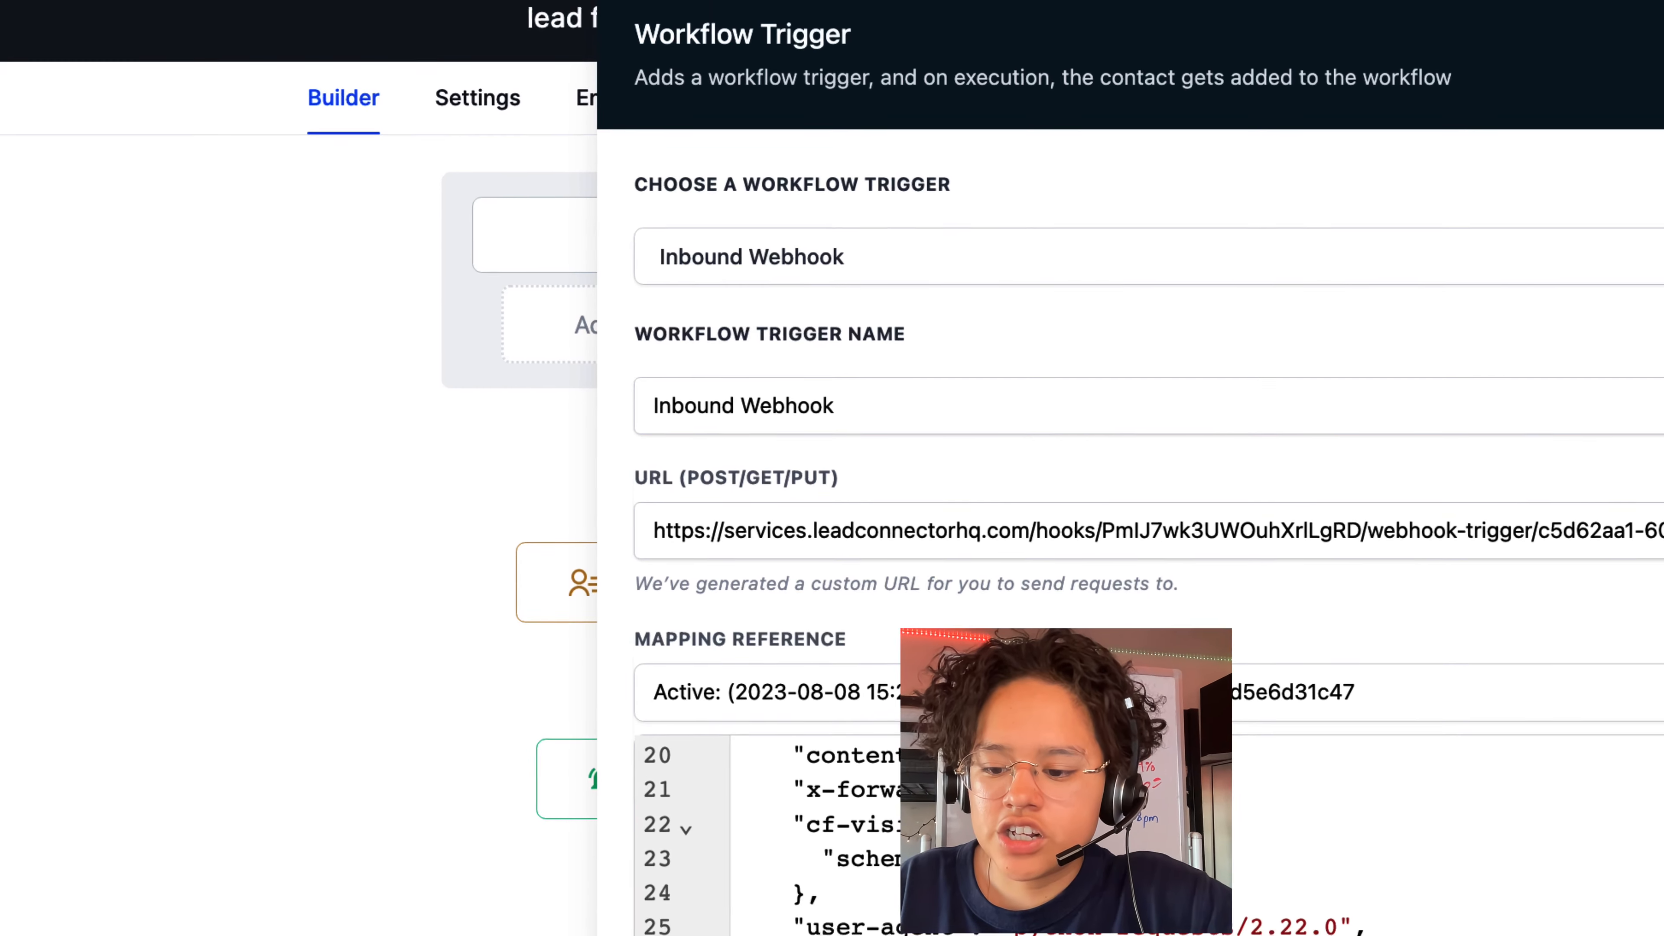
pyautogui.press('Escape')
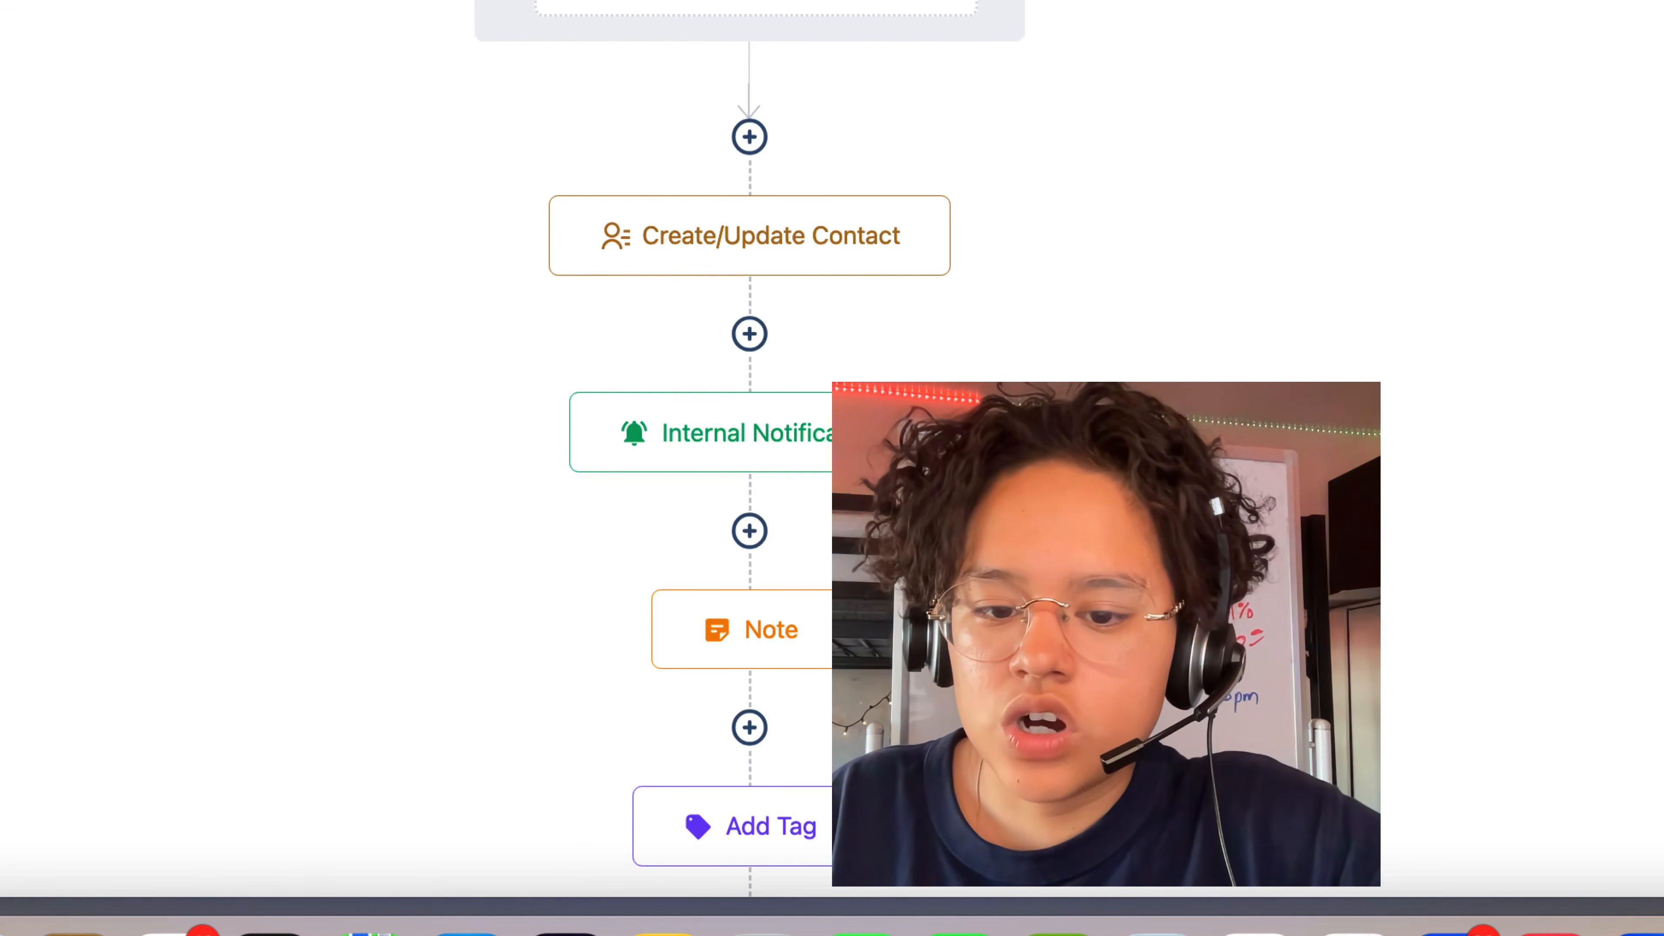
# Step: Open the Create/Update Contact action and view the contact fields available for its First Name row
pyautogui.click(820, 261)
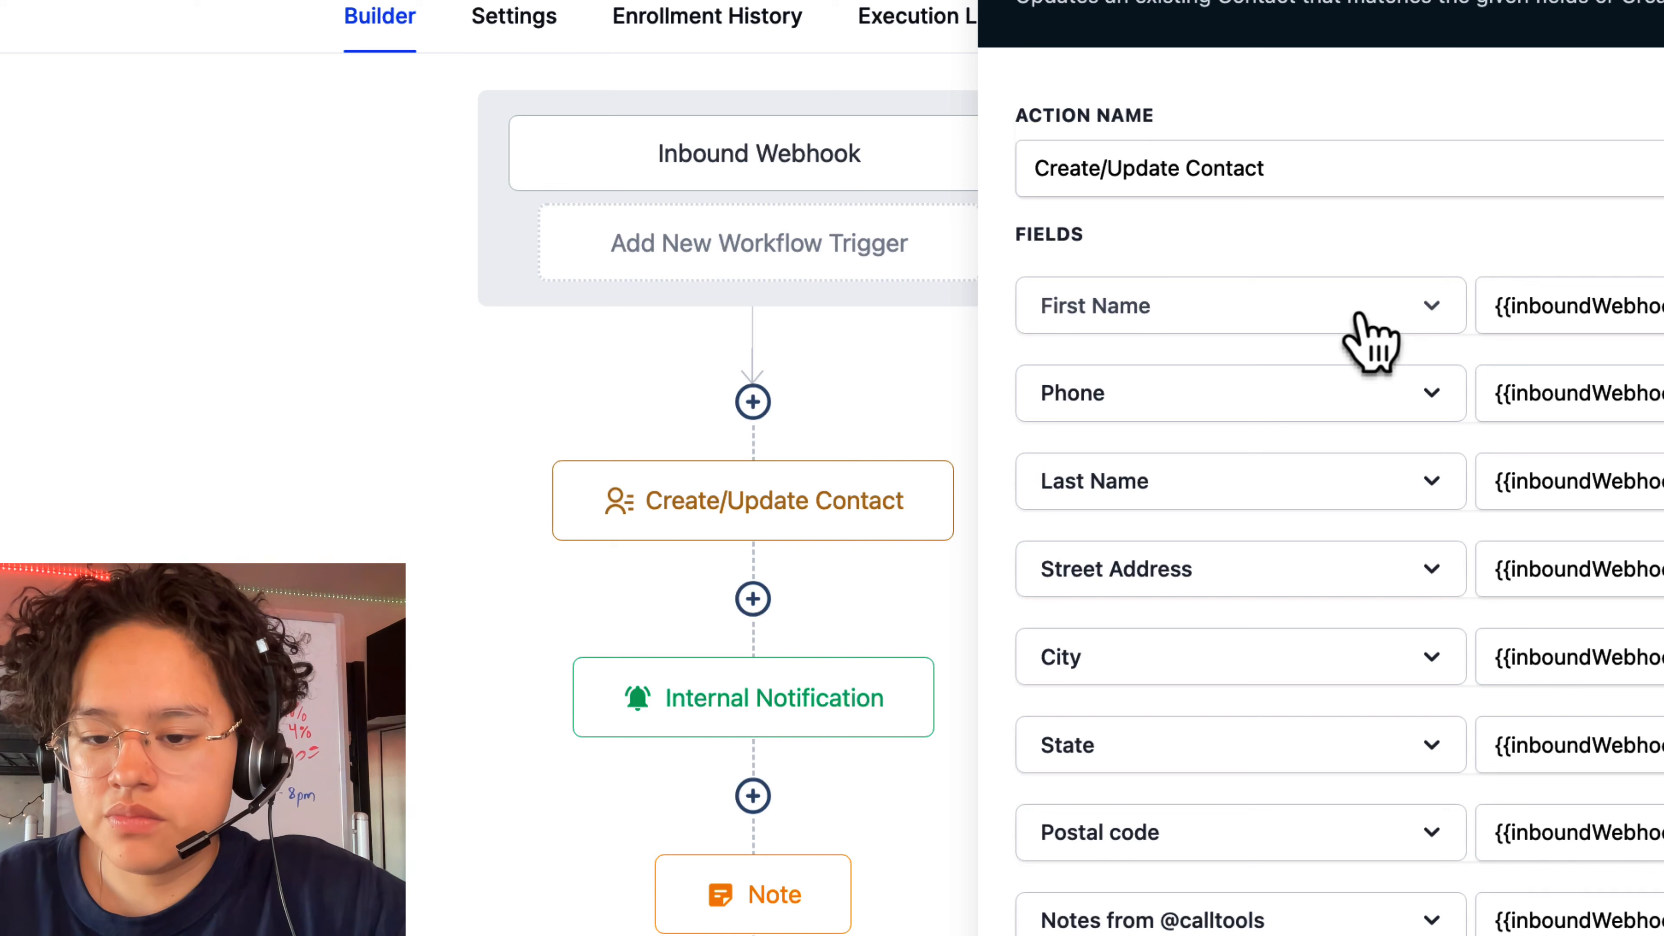
pyautogui.click(1369, 341)
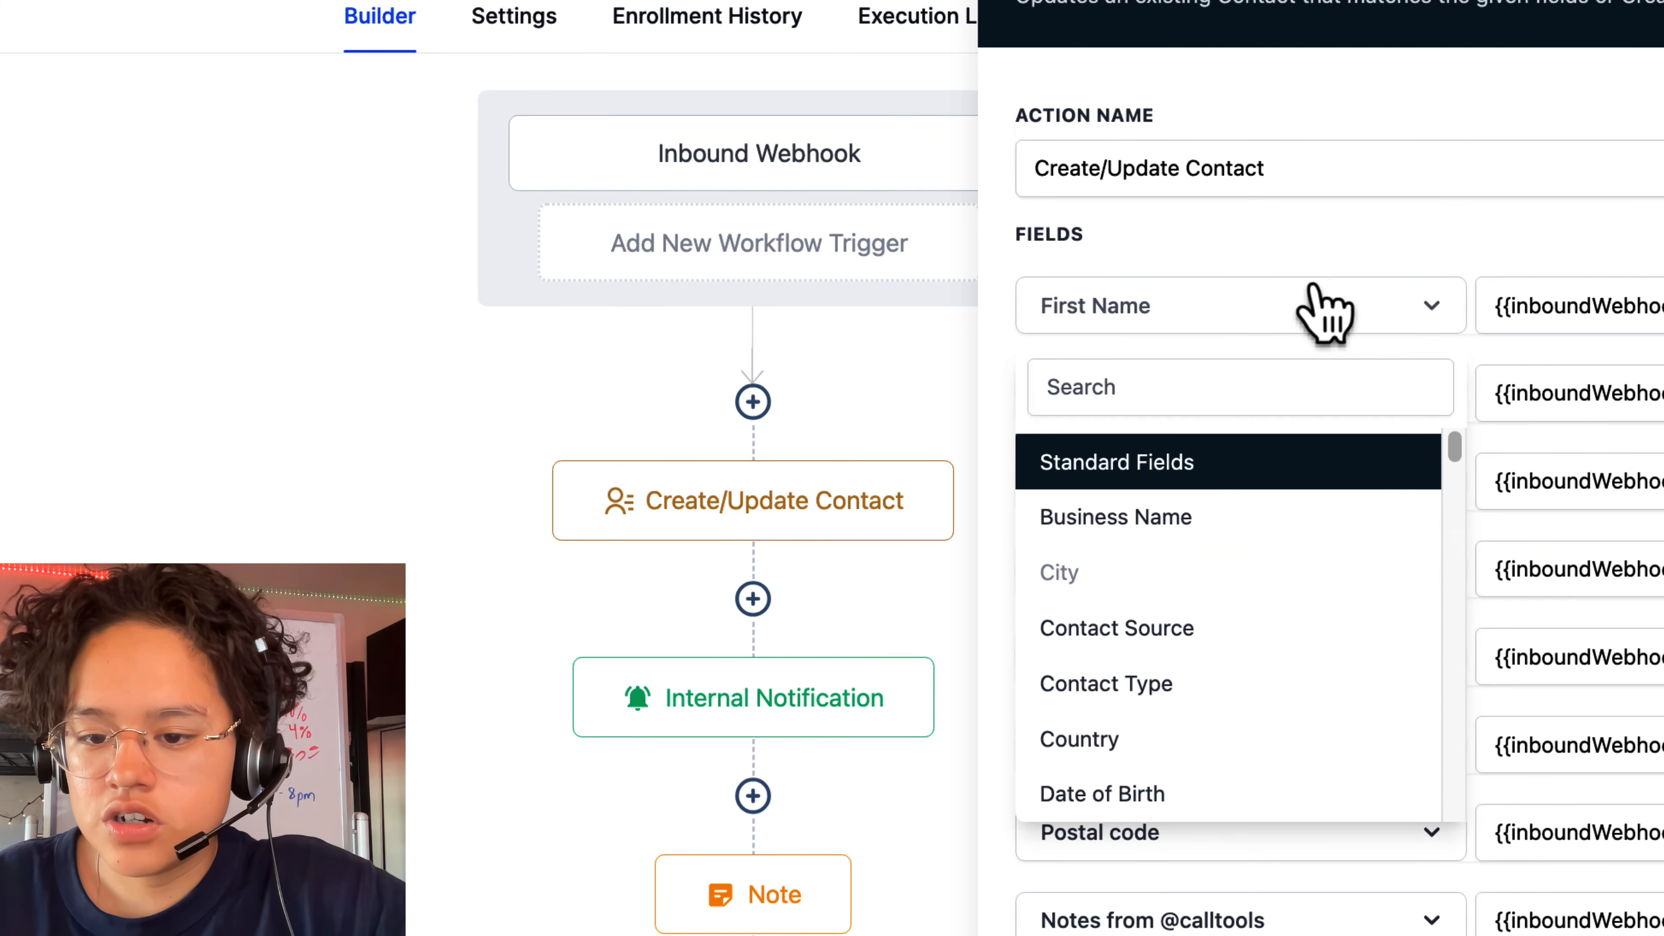
pyautogui.click(1325, 305)
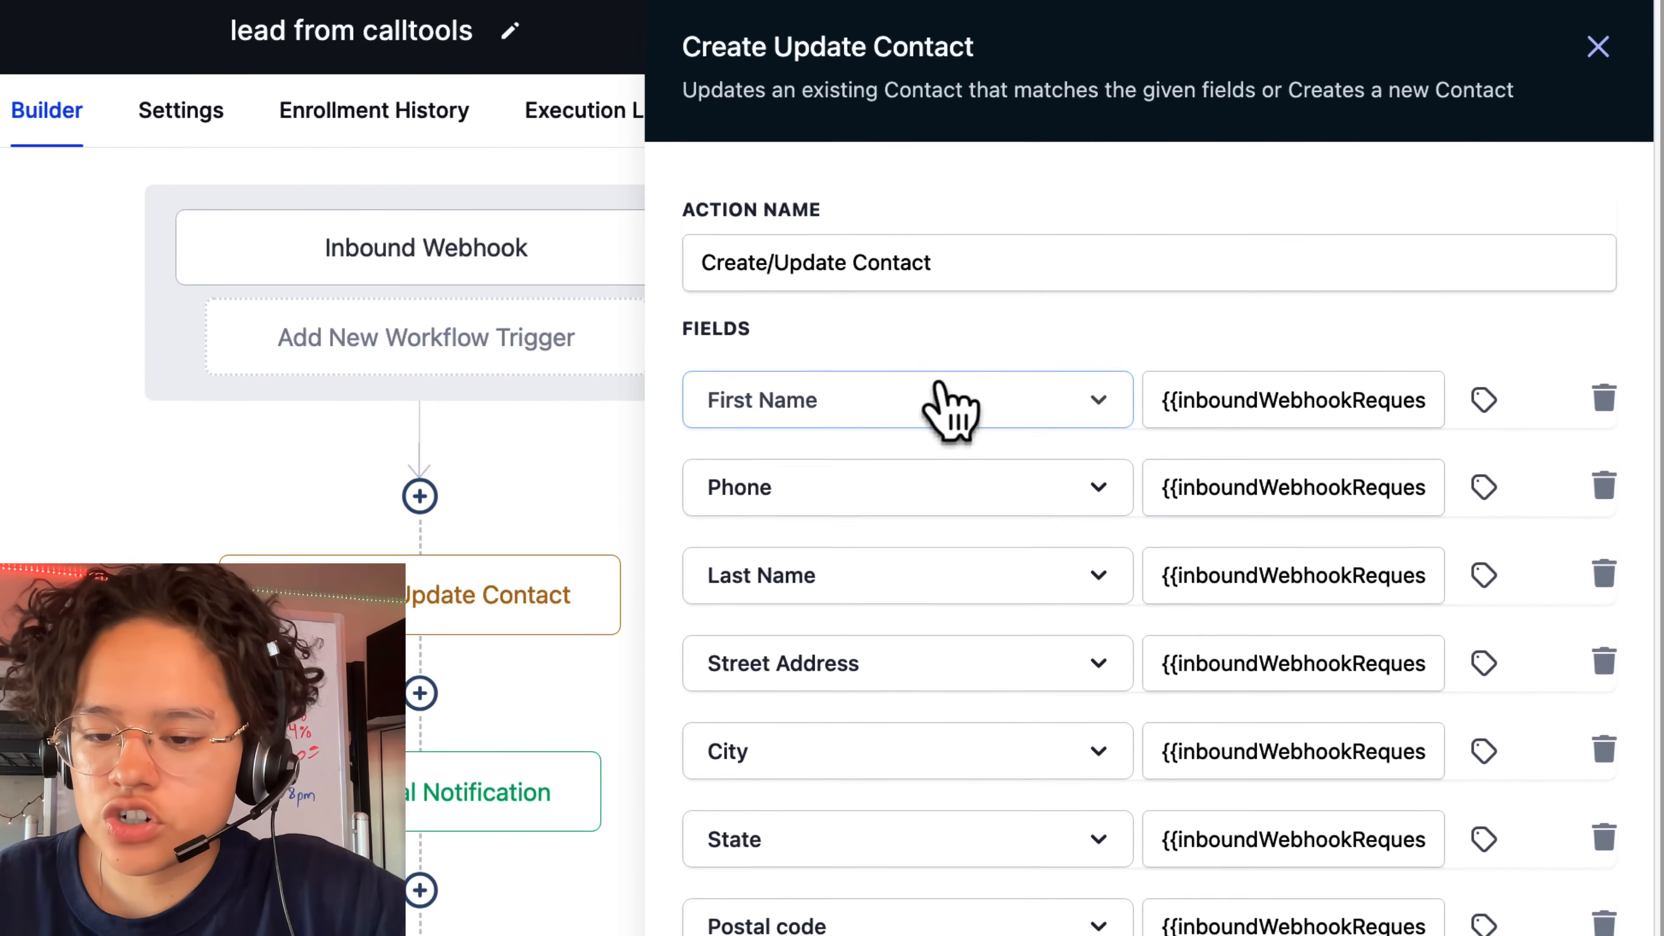
# Step: Examine the Inbound Webhook Trigger custom values that can be mapped to the First Name field
pyautogui.click(1483, 400)
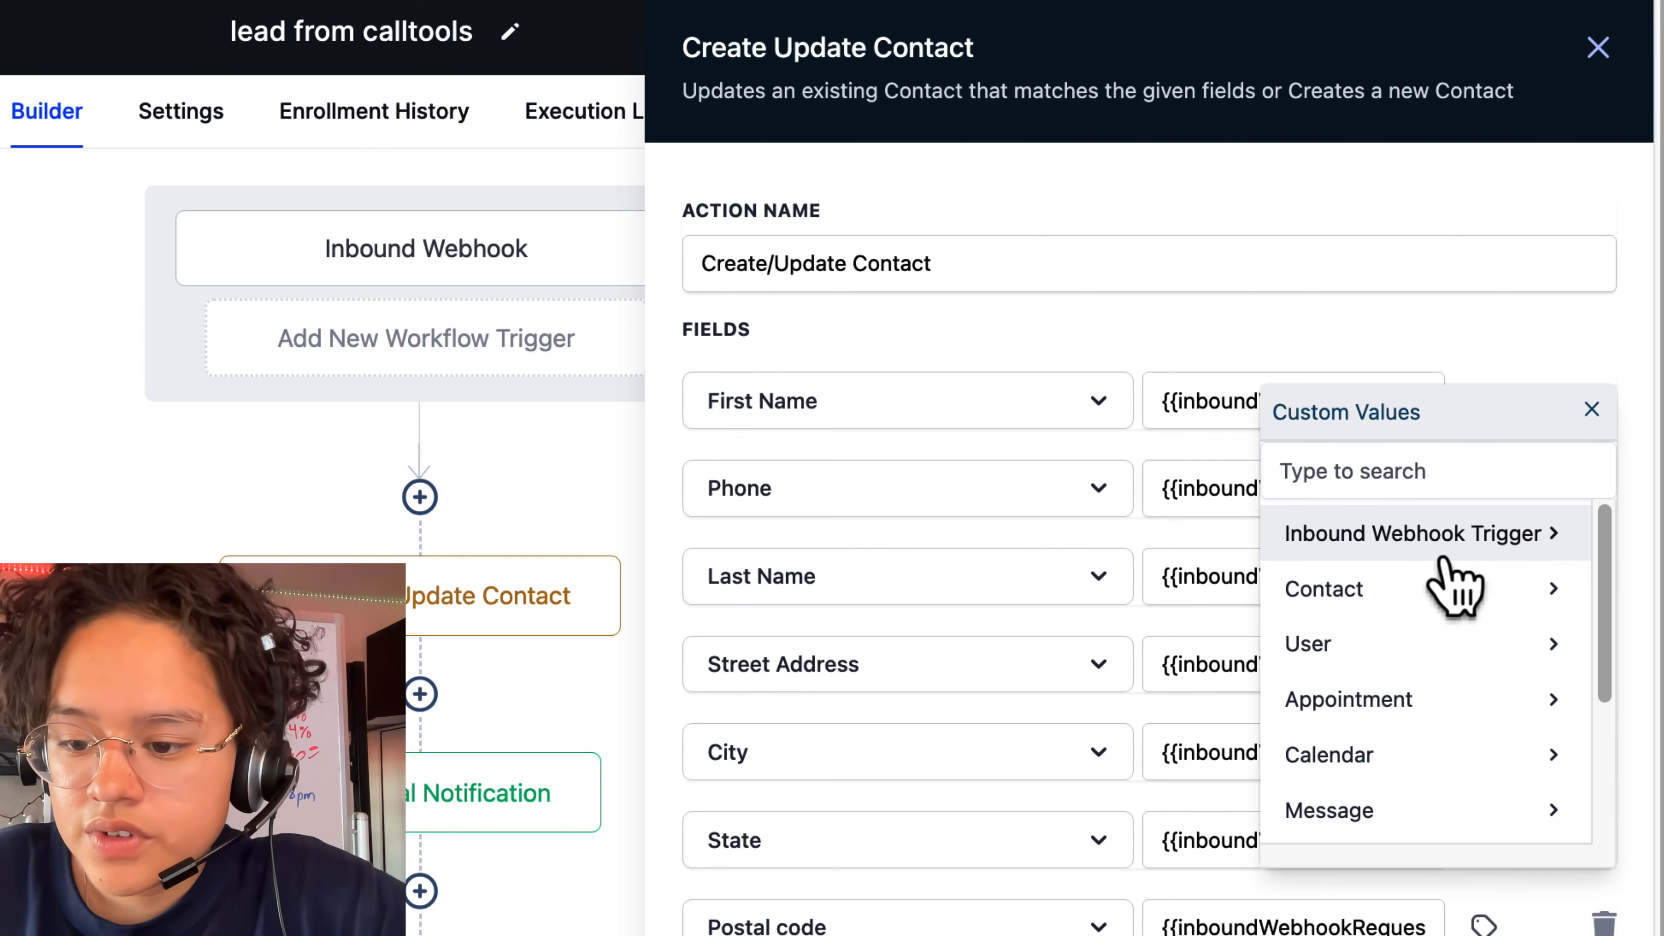
pyautogui.scroll(-1, 1448, 580)
pyautogui.scroll(1, 1447, 580)
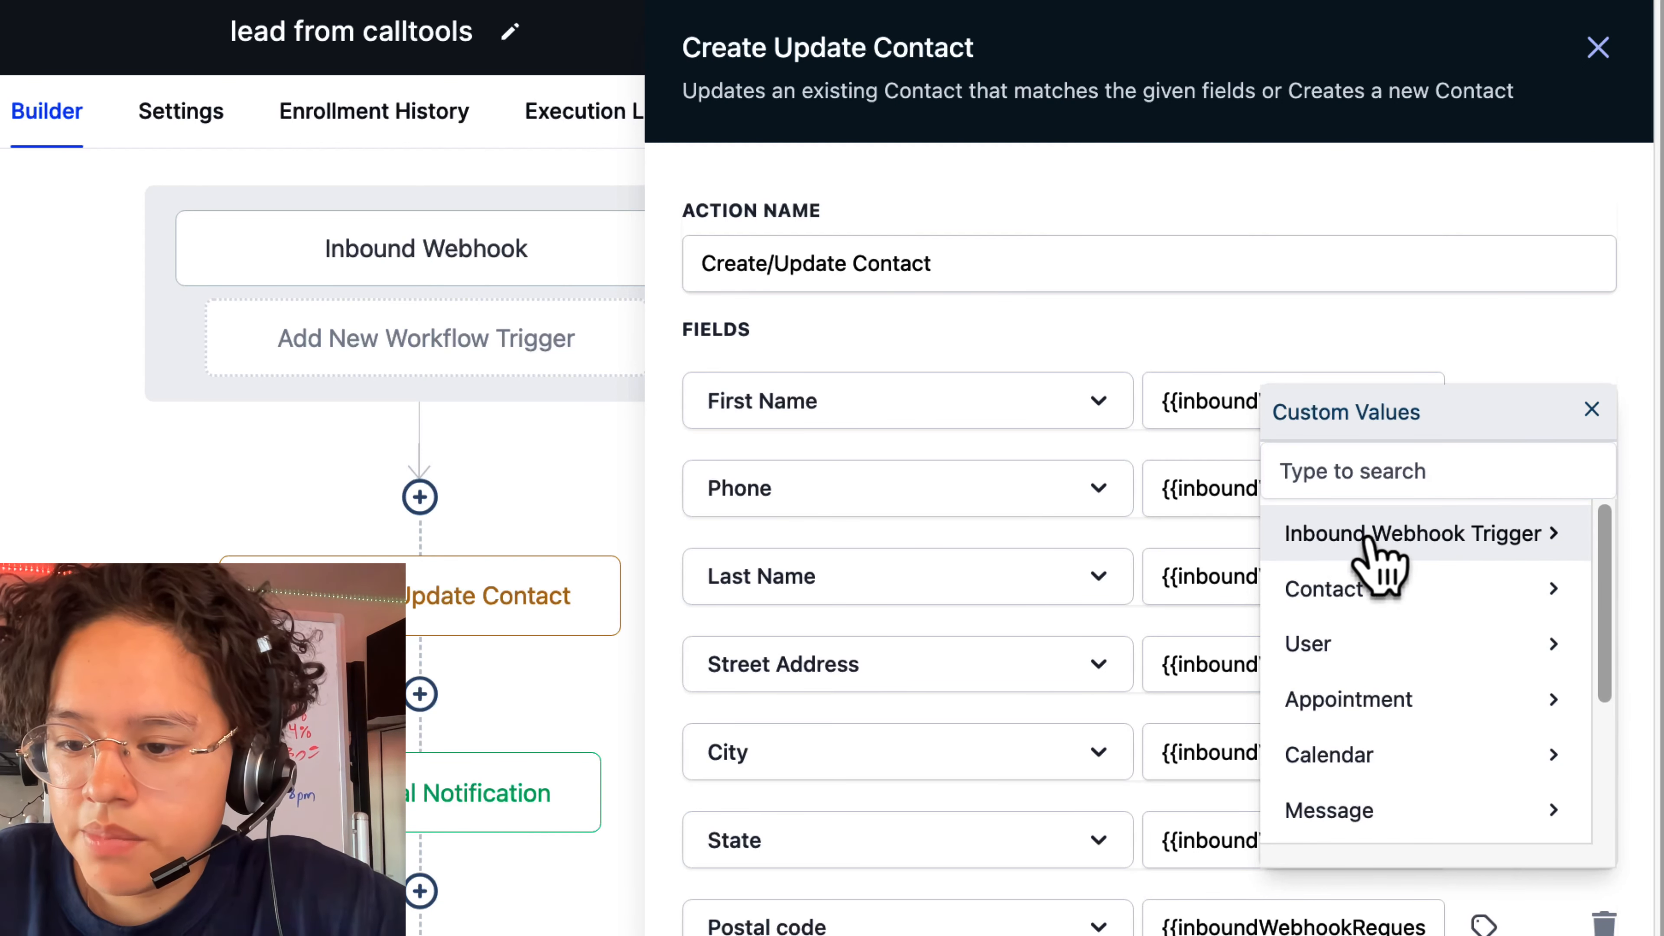
pyautogui.click(1383, 543)
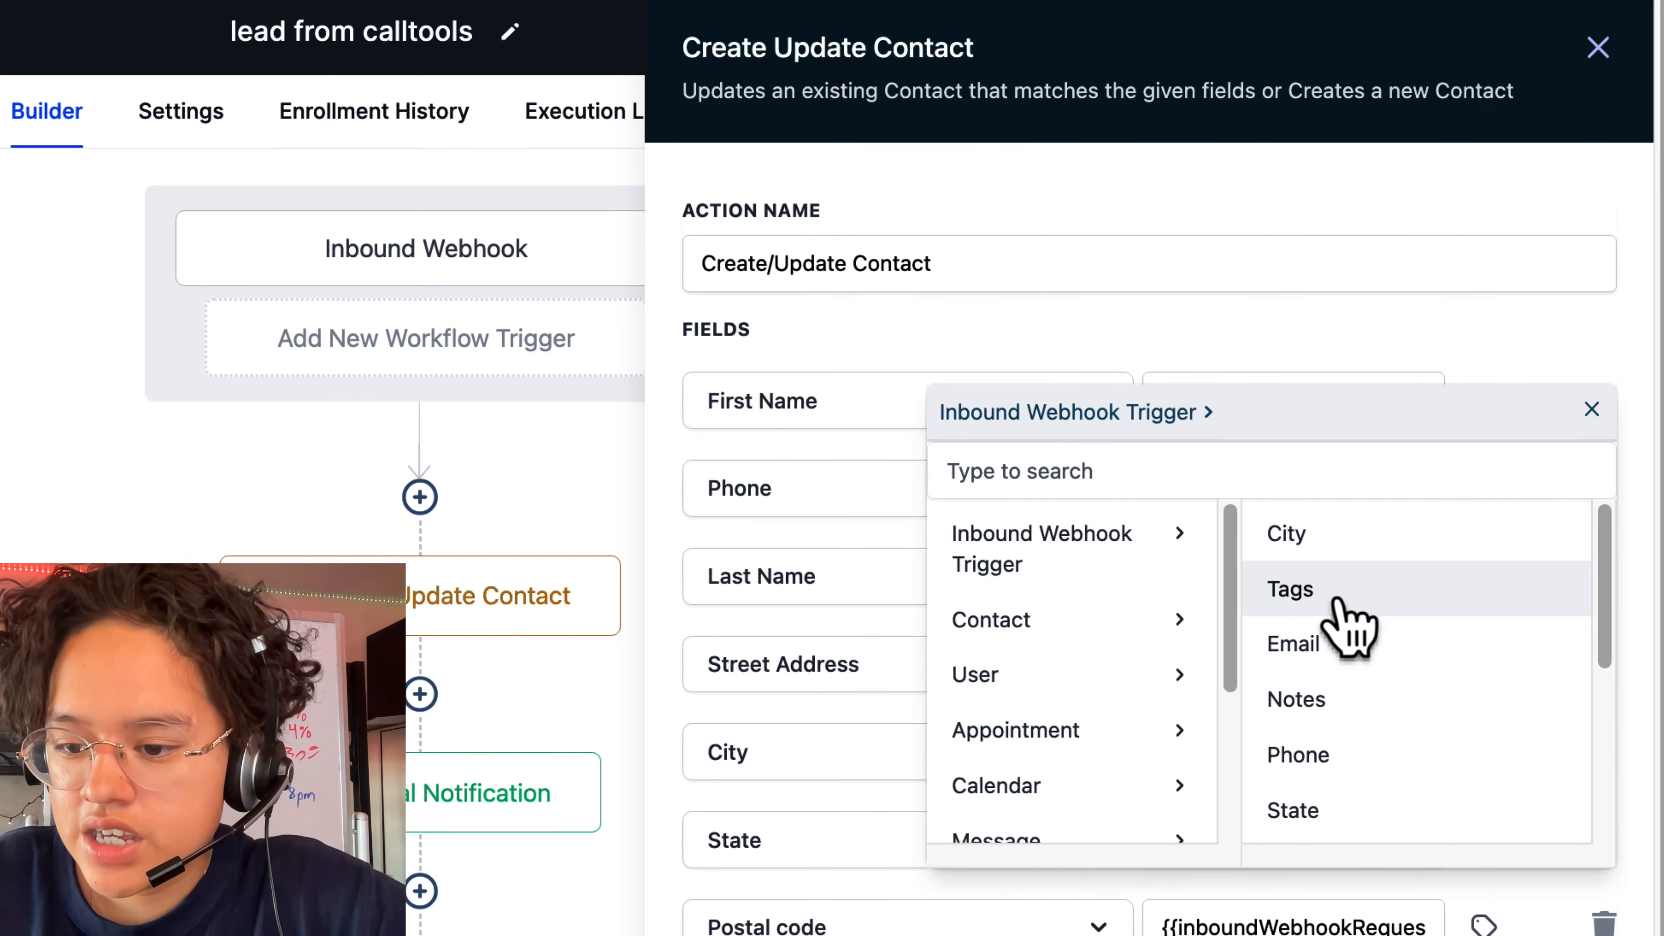
pyautogui.scroll(-1, 1366, 685)
pyautogui.scroll(-2, 1376, 711)
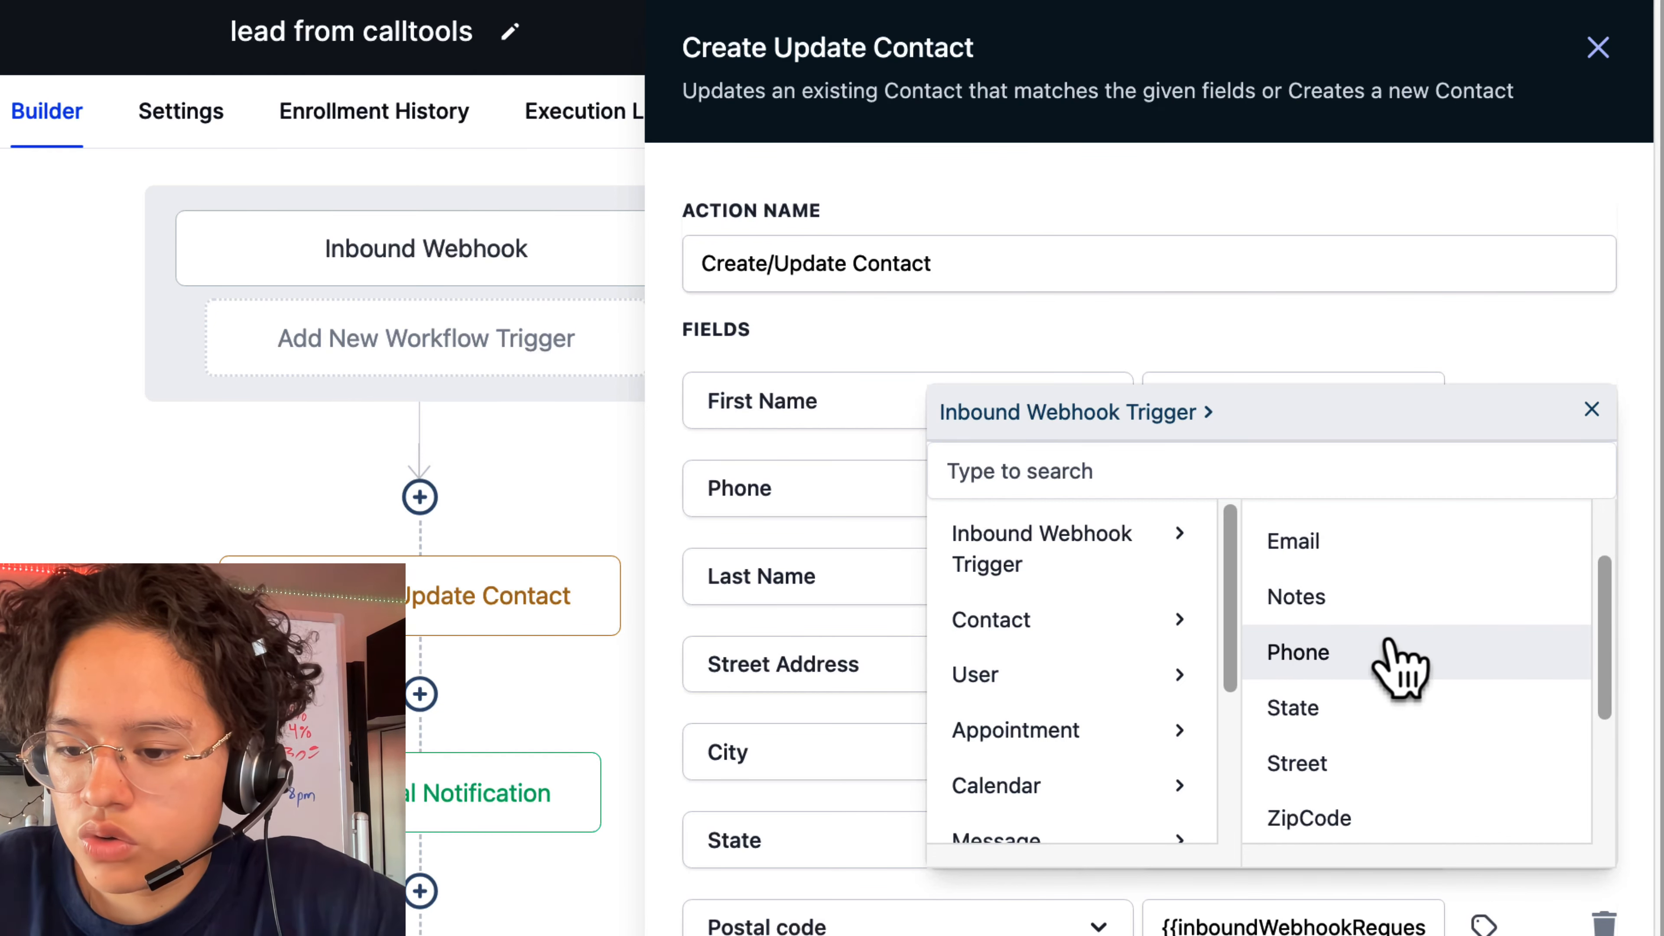
pyautogui.scroll(-2, 1340, 721)
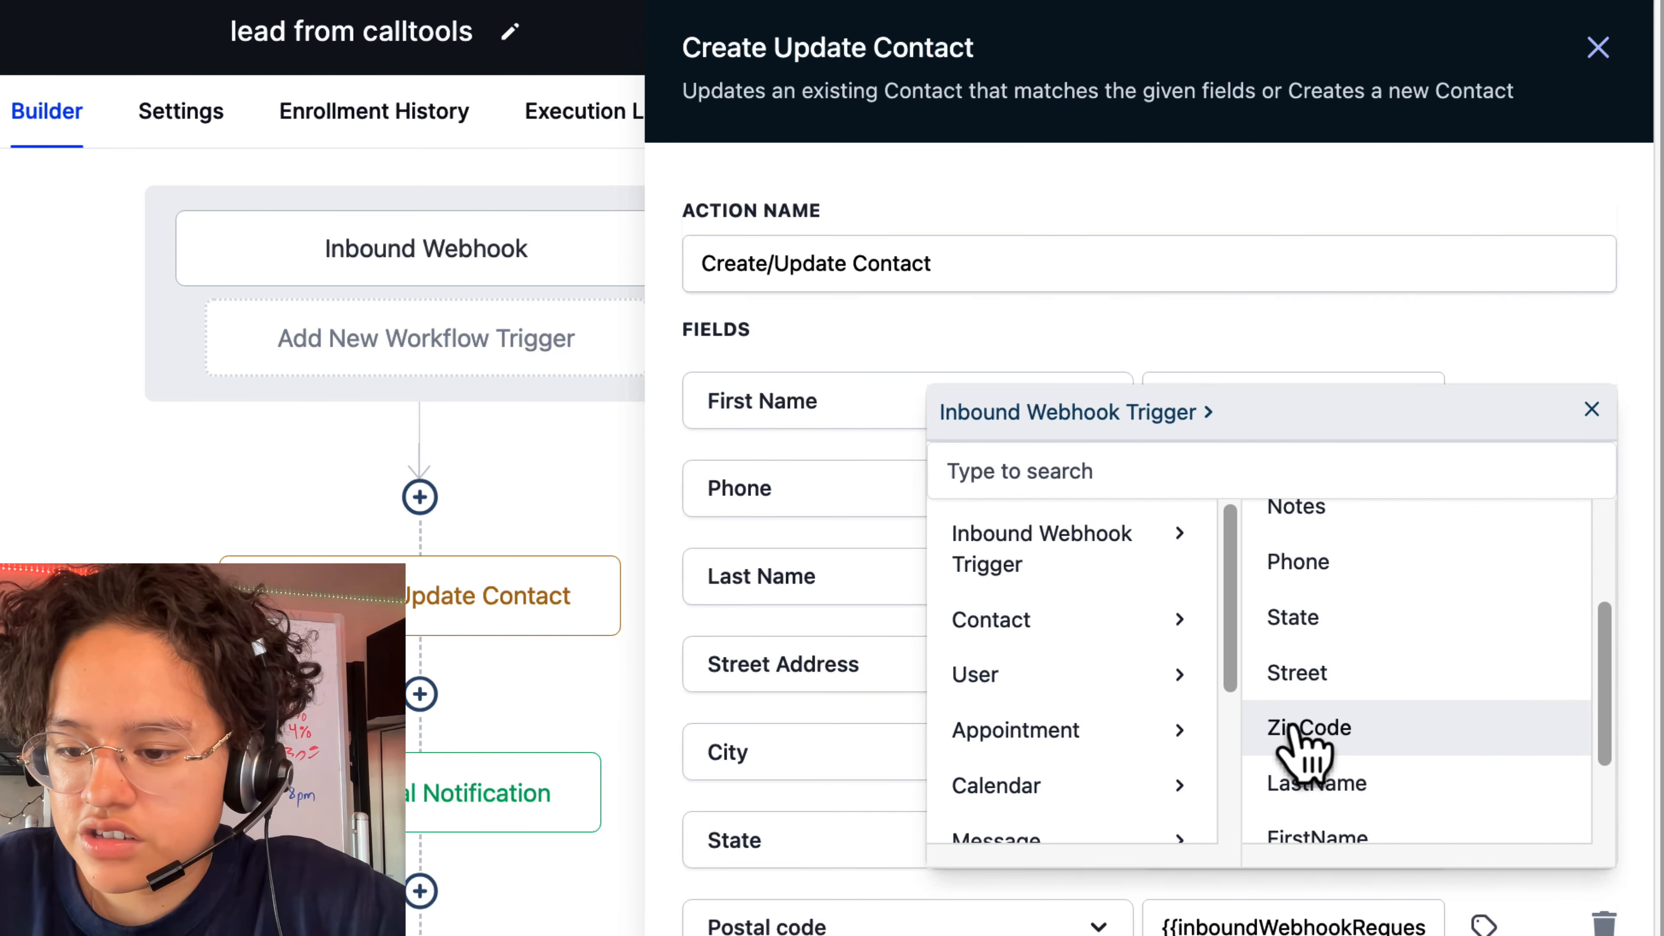
pyautogui.scroll(-1, 1408, 741)
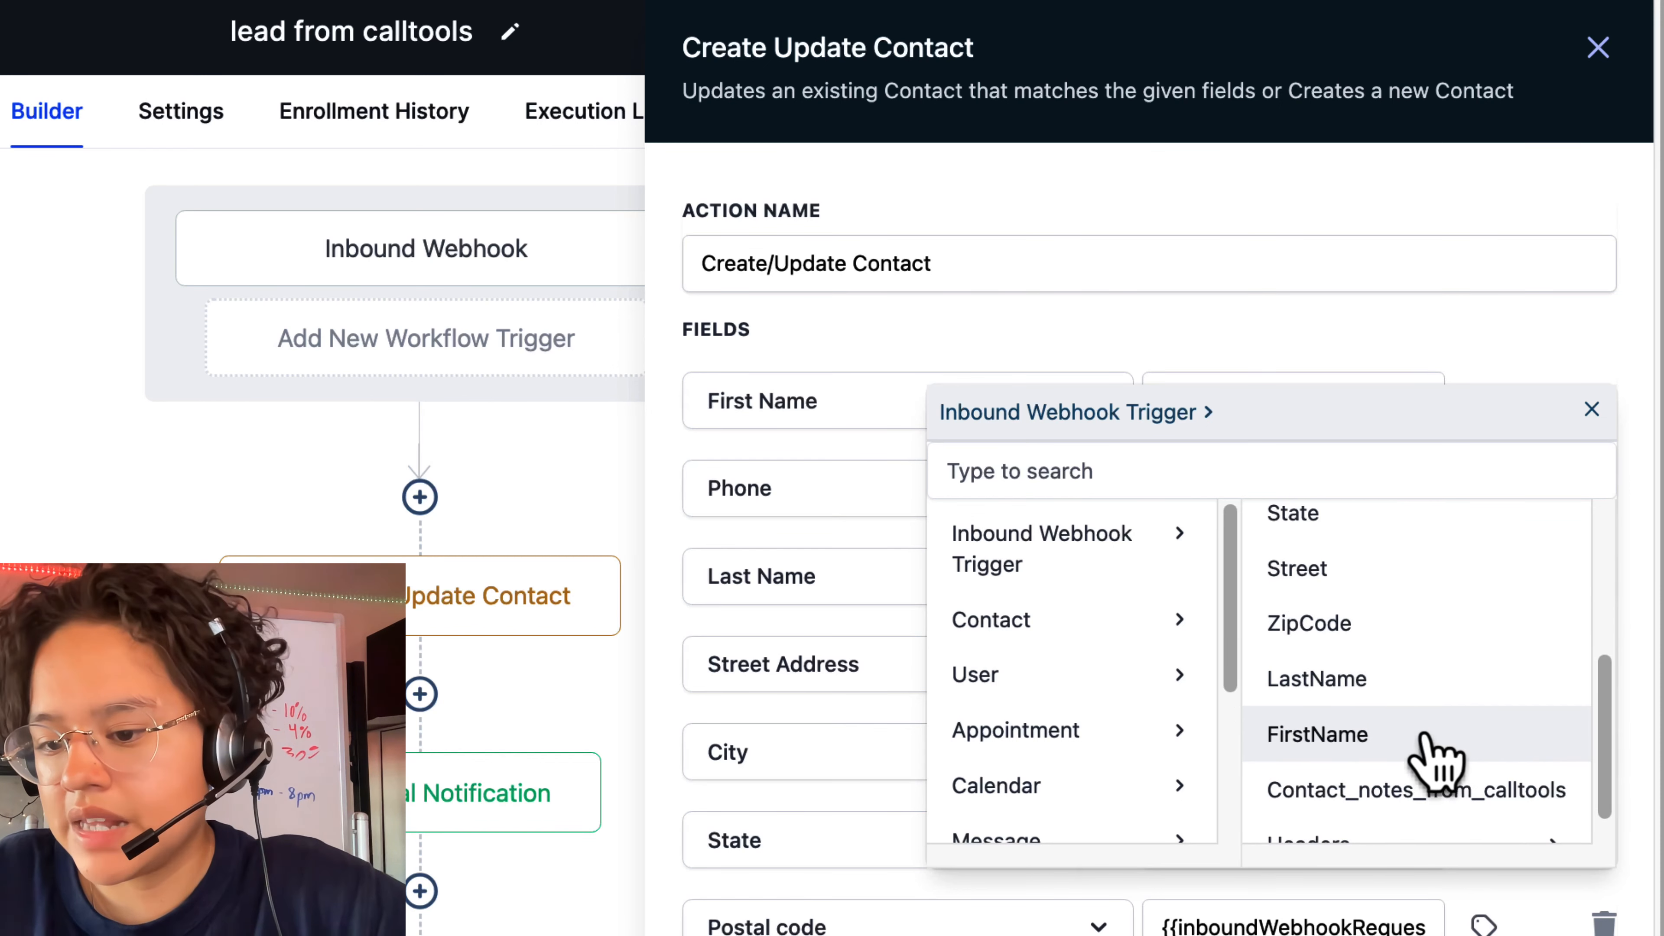
pyautogui.scroll(3, 1438, 760)
pyautogui.scroll(2, 1422, 754)
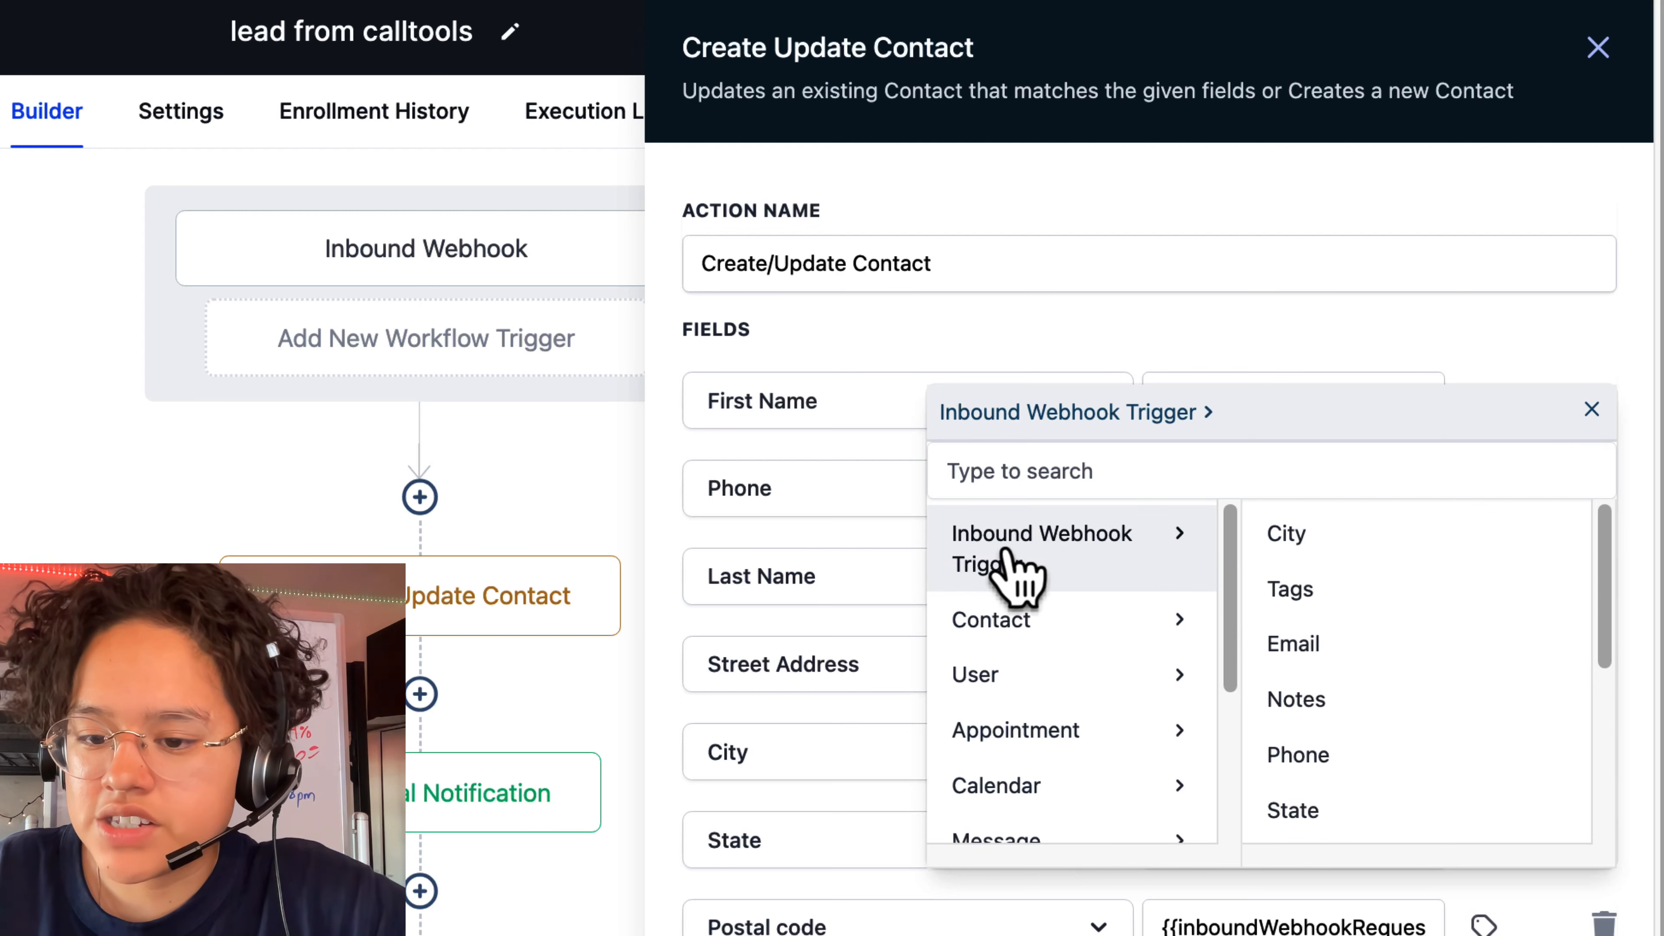
pyautogui.click(1619, 459)
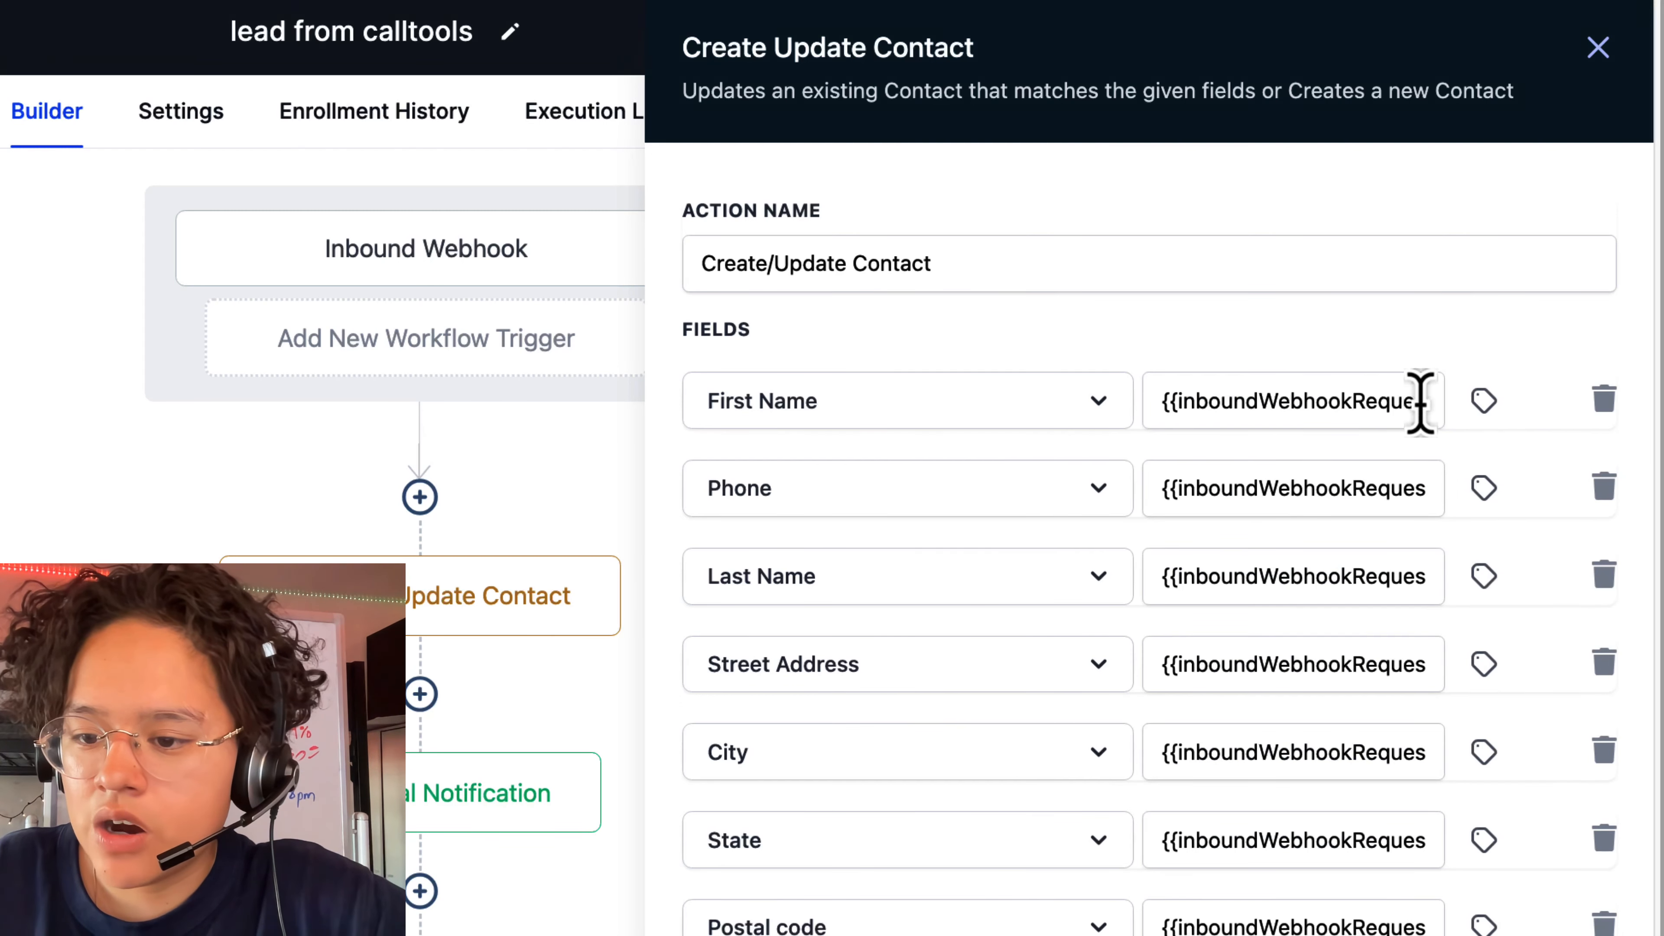
# Step: Check the Contact custom values offered for the First Name field and close the Create/Update Contact action
pyautogui.click(1483, 400)
pyautogui.click(1317, 593)
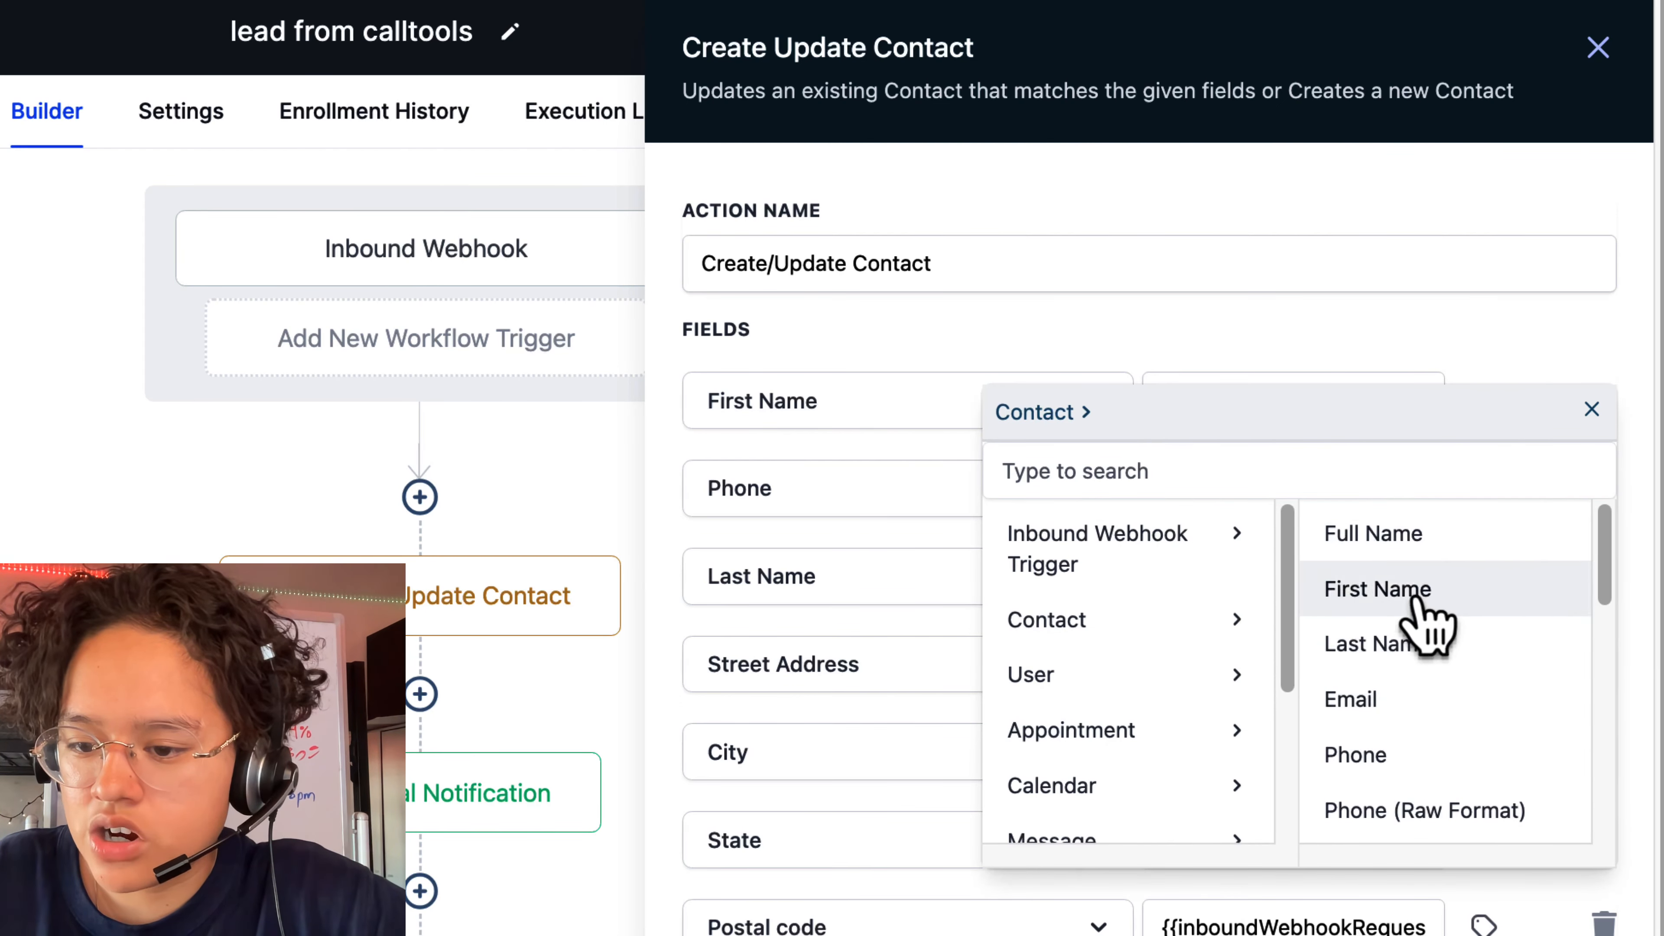
pyautogui.click(1592, 409)
pyautogui.click(1484, 403)
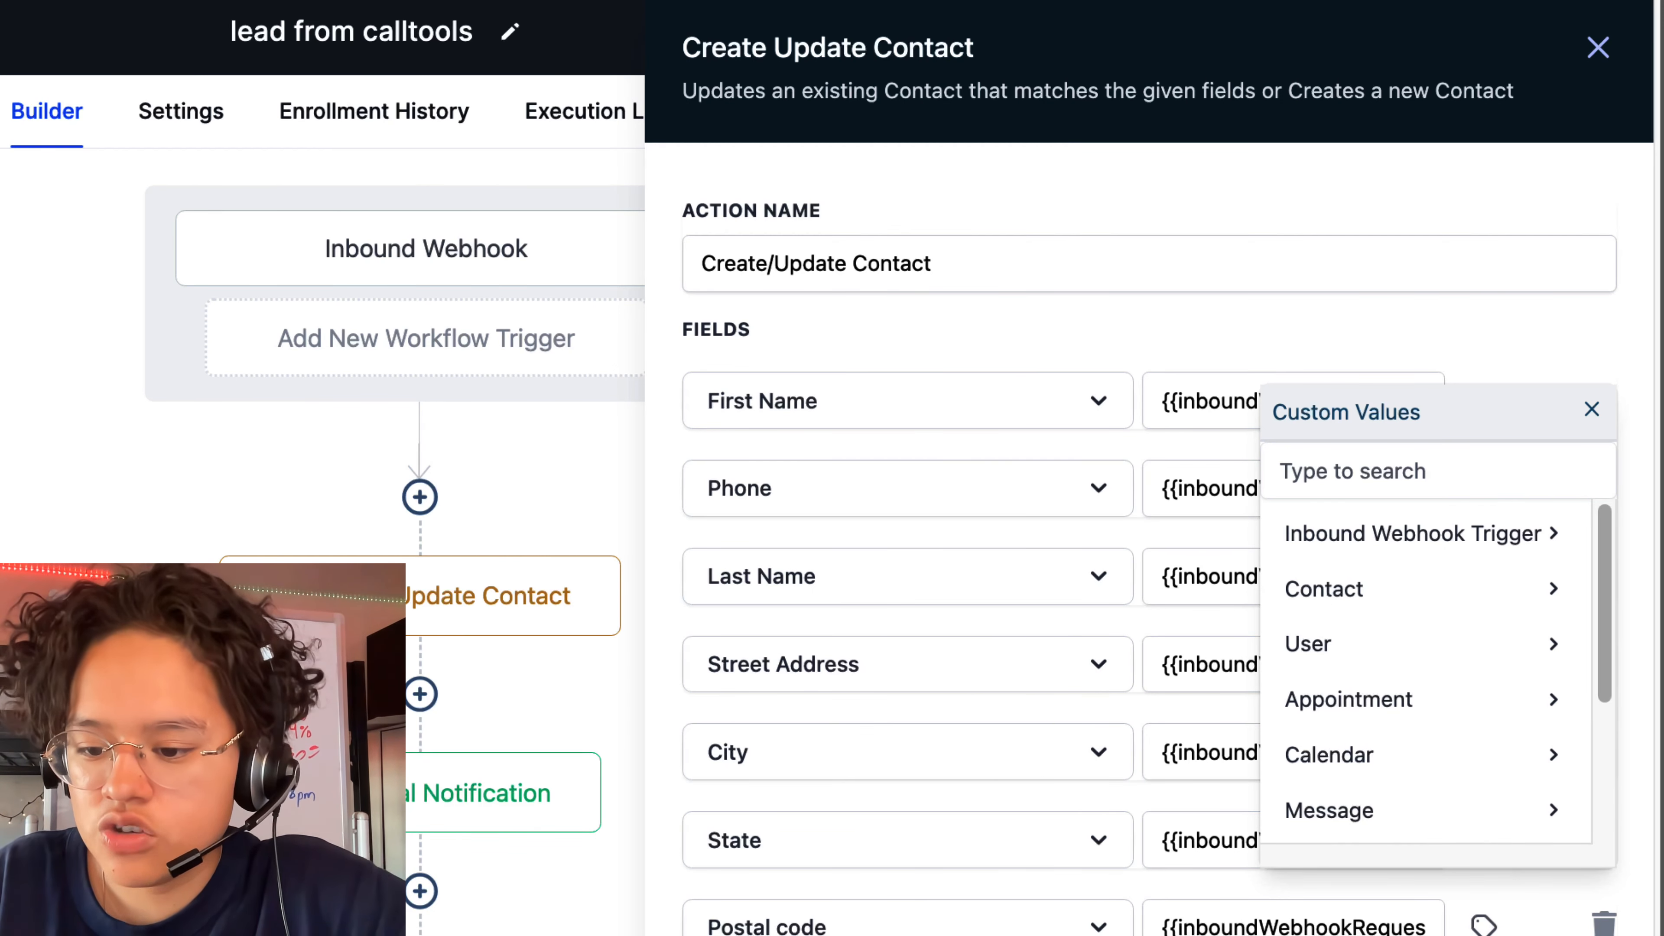
pyautogui.click(1618, 12)
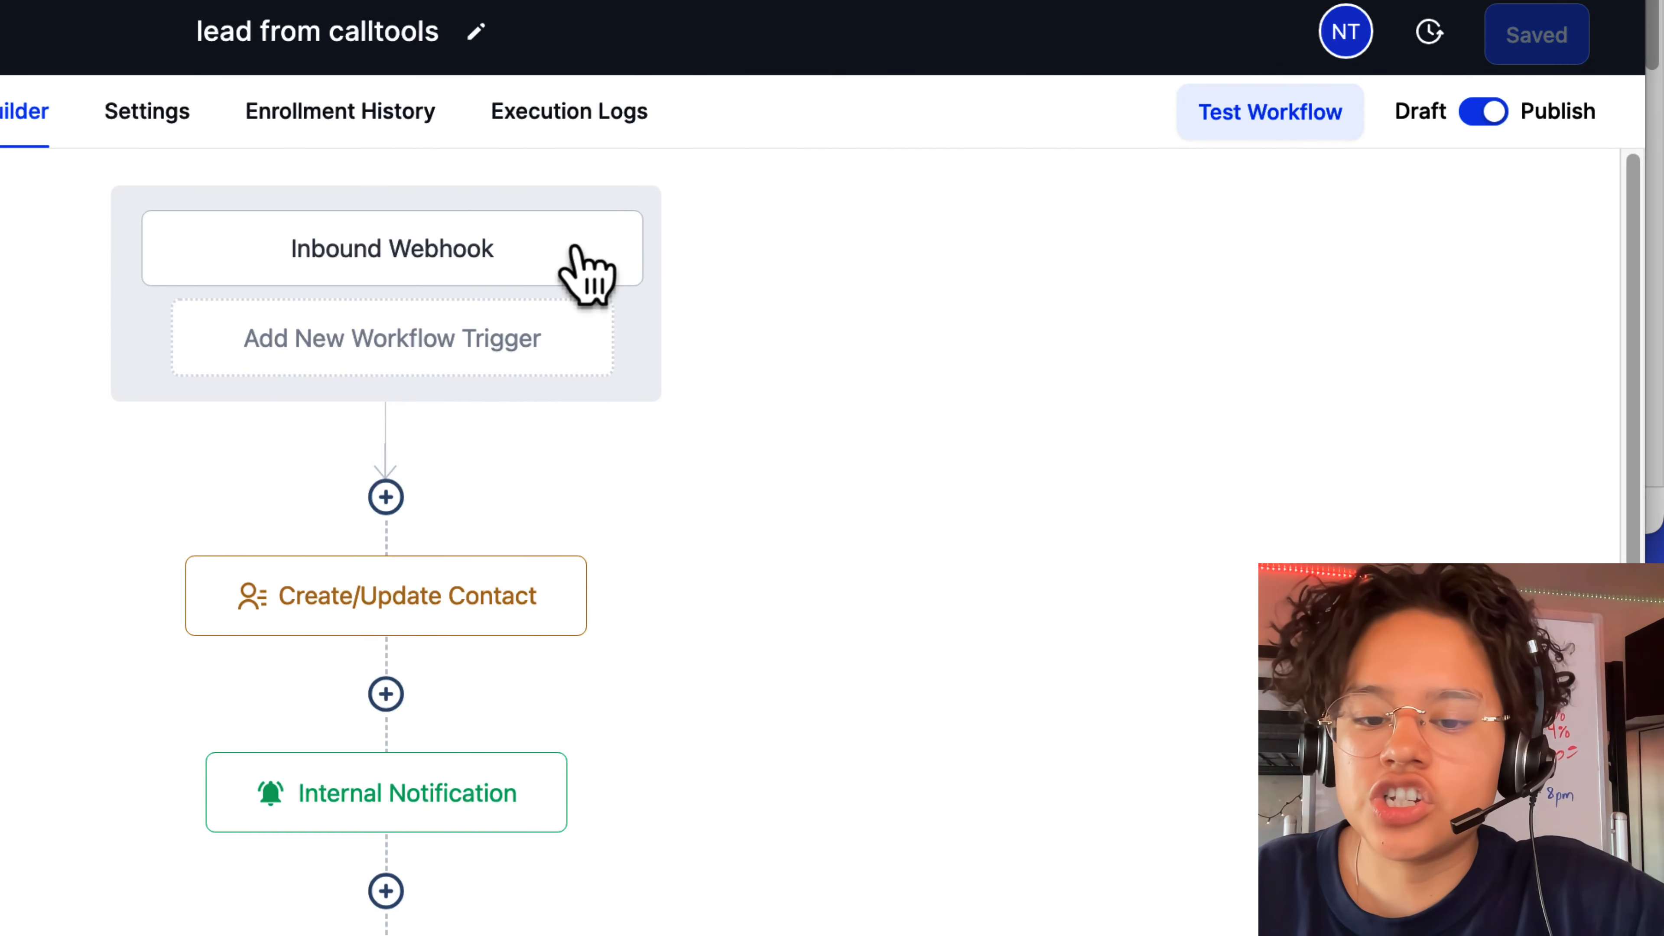
# Step: Review the workflow's sequence of actions and examine the settings of Internal Notification, Note and Add Task
pyautogui.scroll(-5, 531, 610)
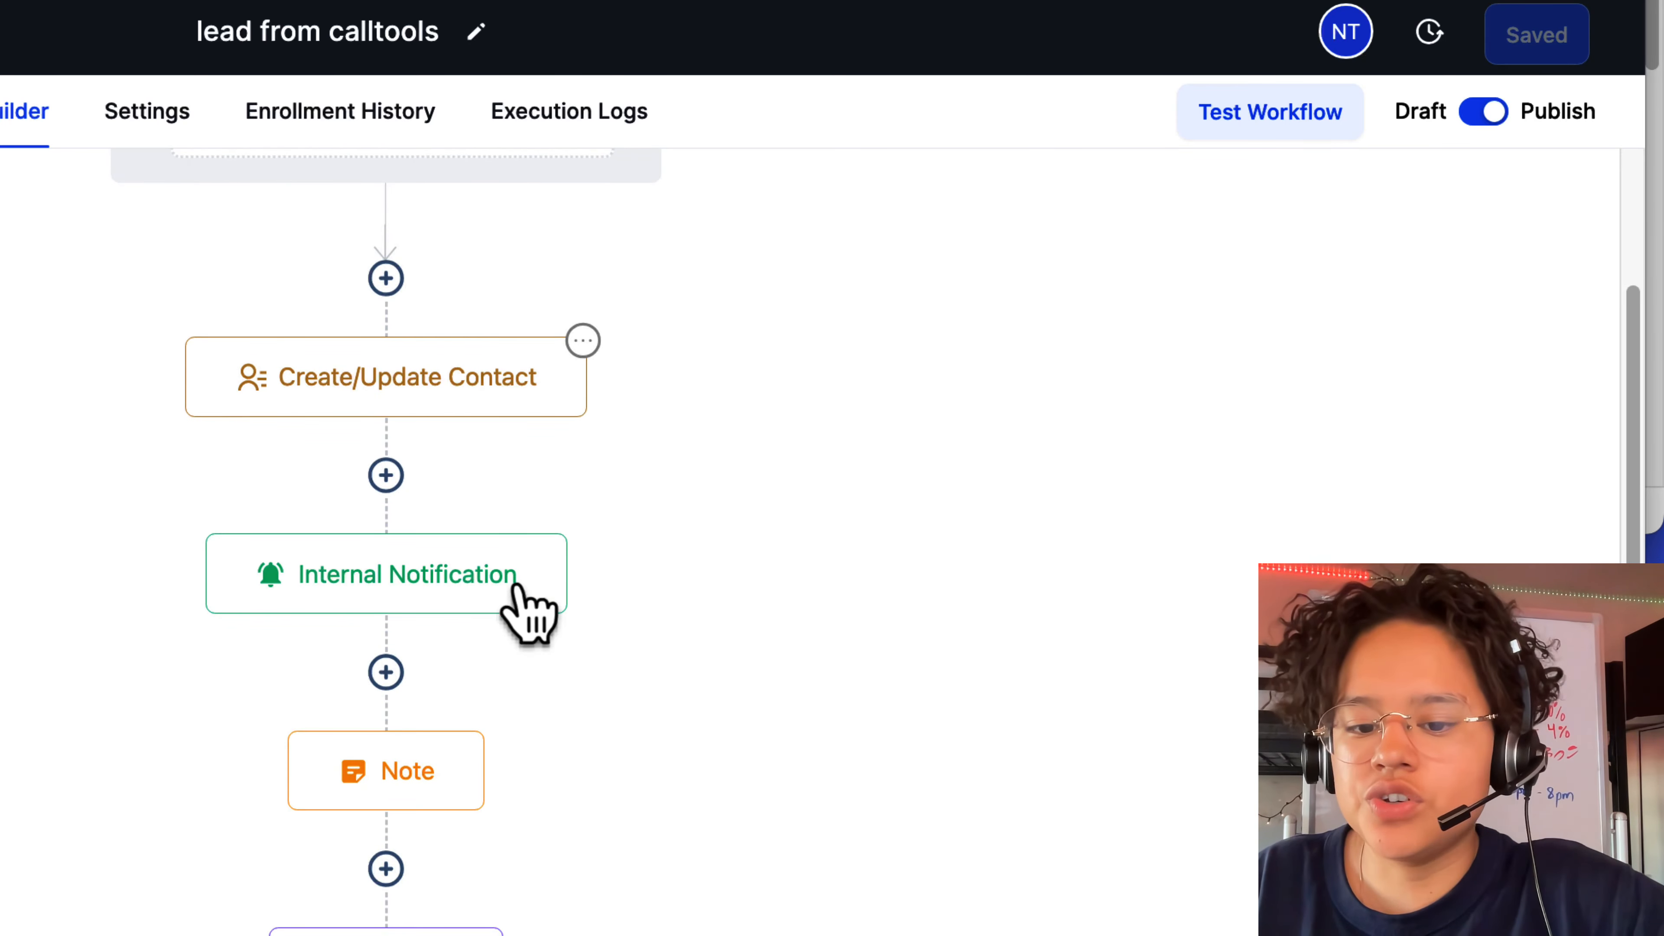
pyautogui.scroll(-12, 531, 467)
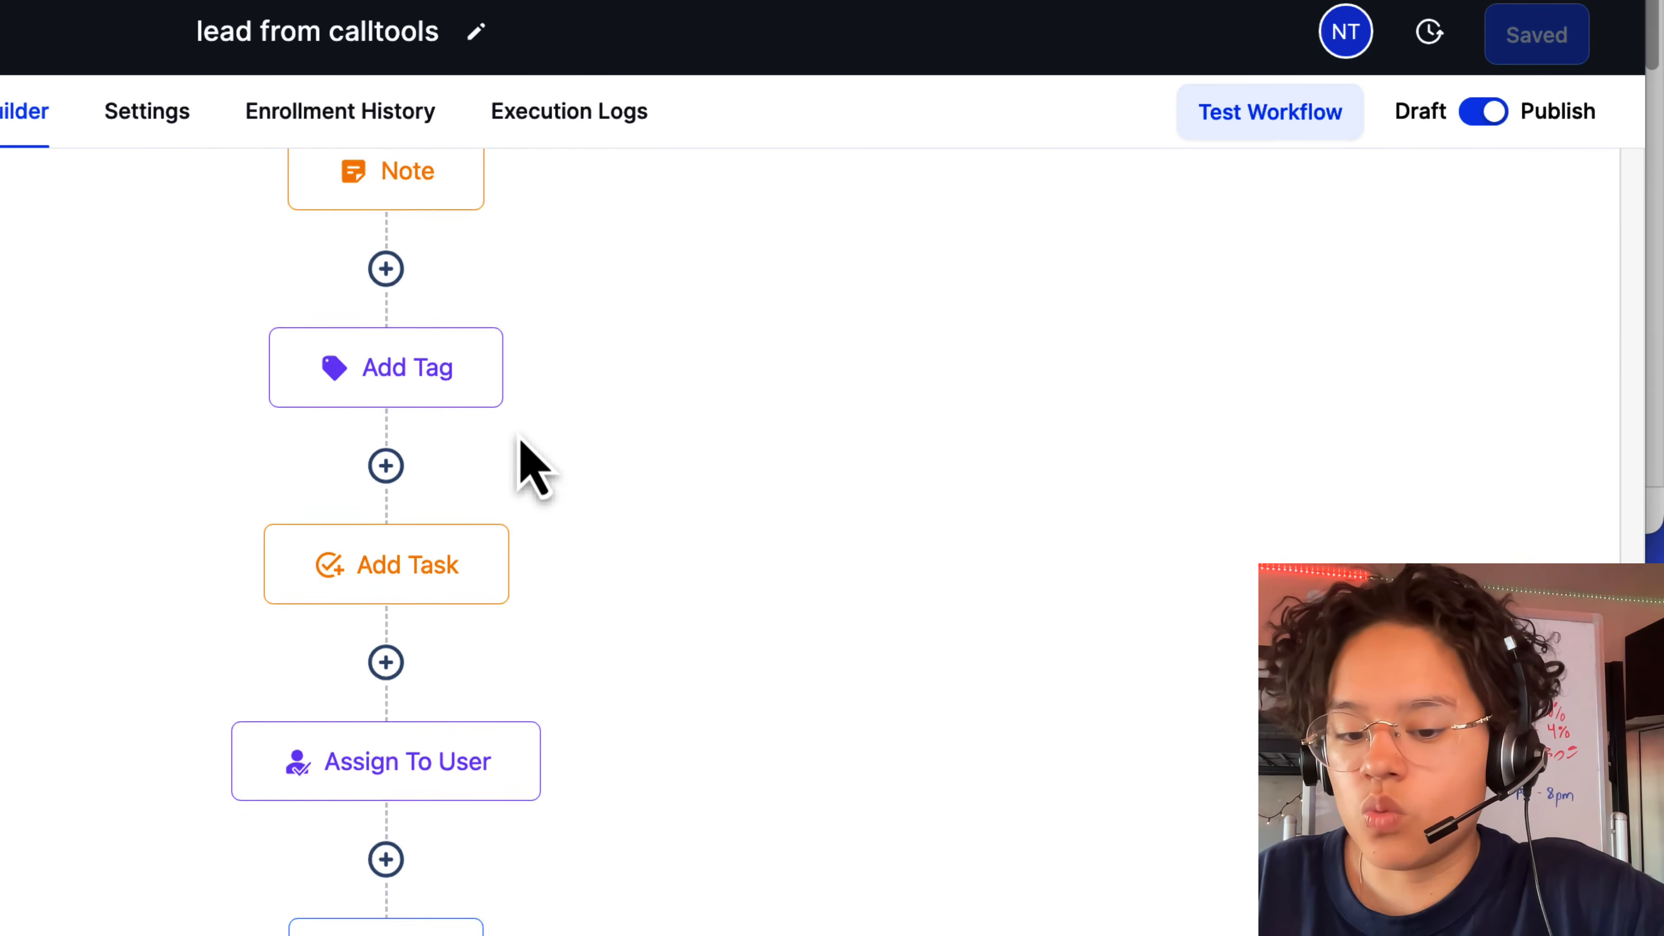
pyautogui.scroll(17, 531, 467)
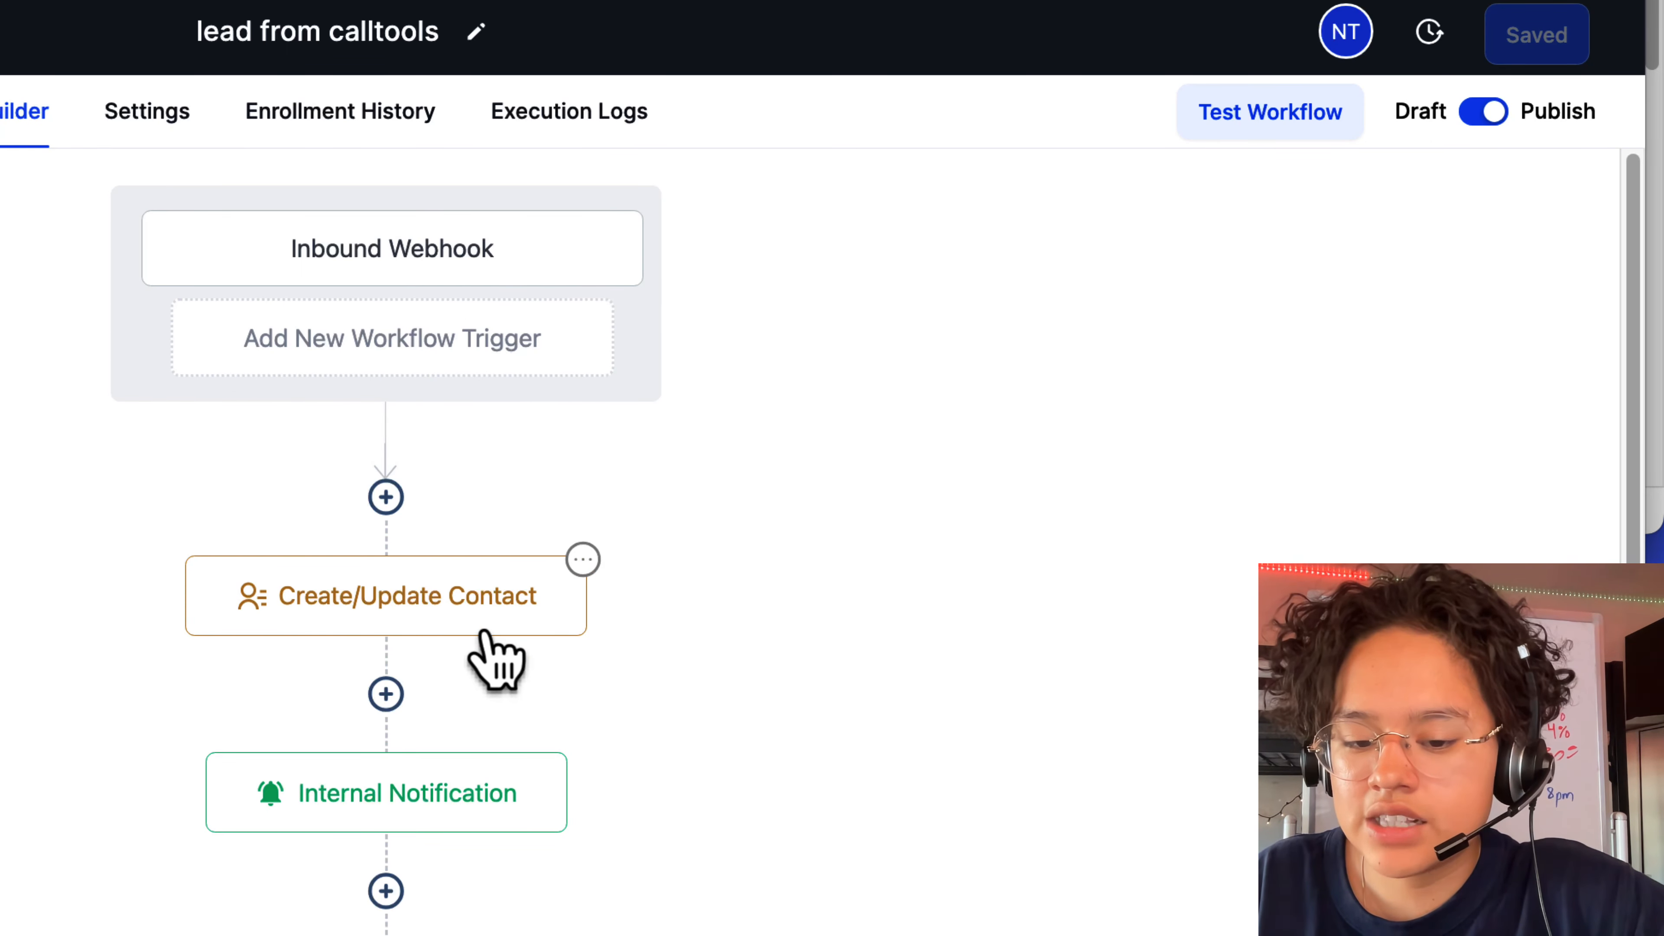
pyautogui.scroll(-2, 485, 633)
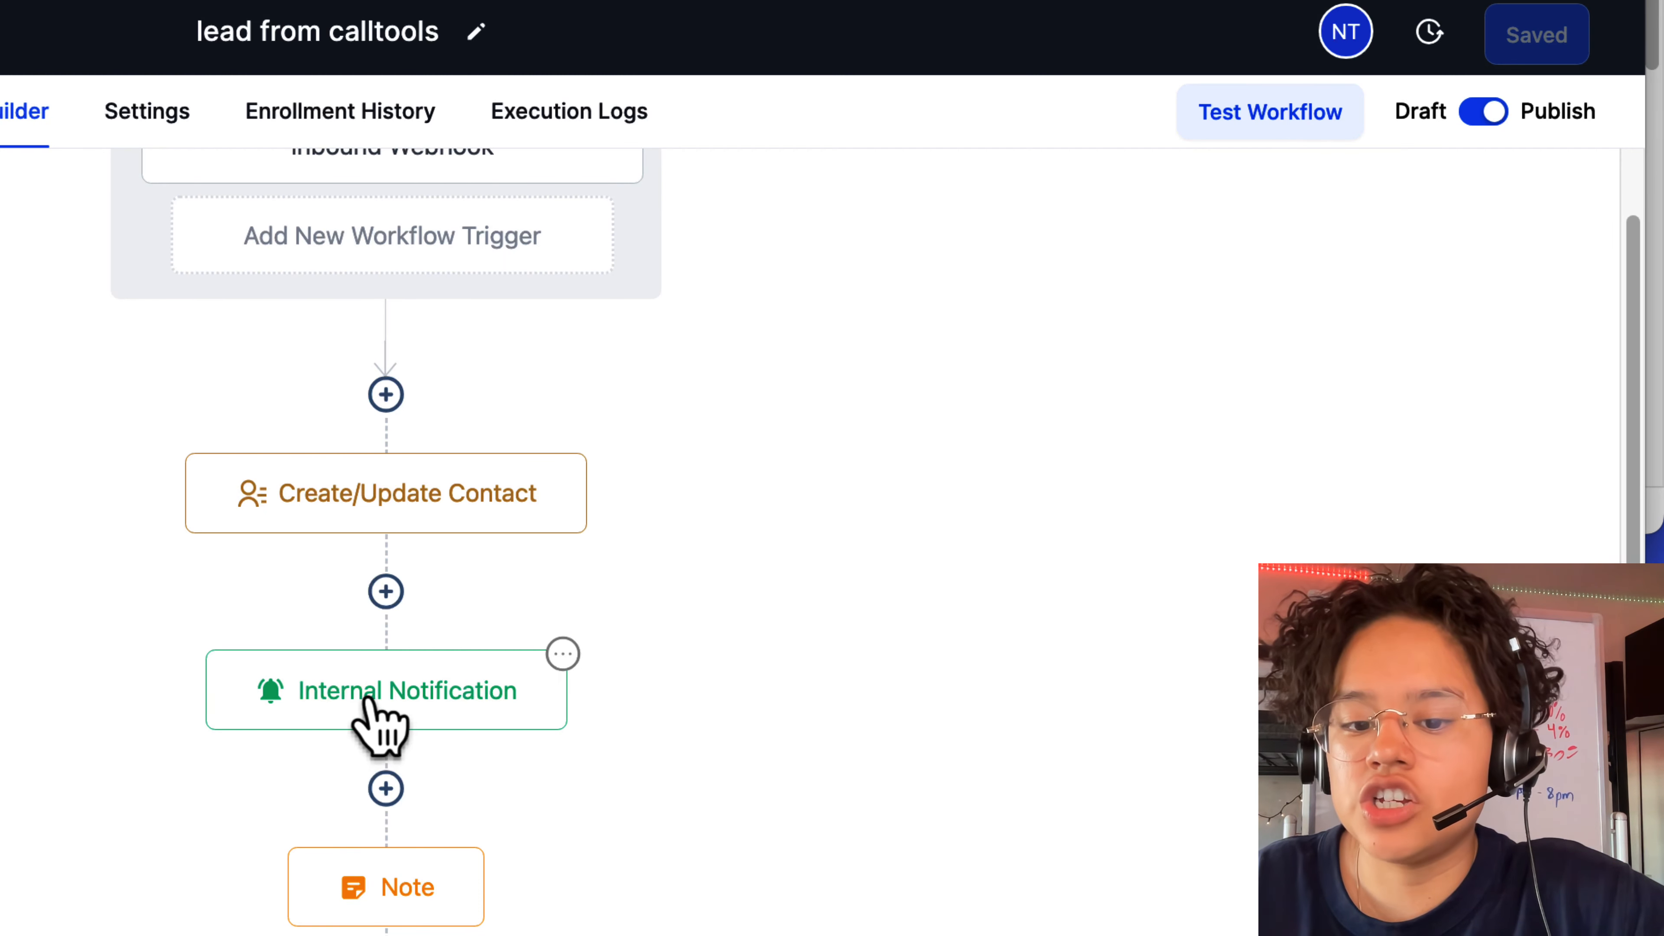
pyautogui.click(380, 711)
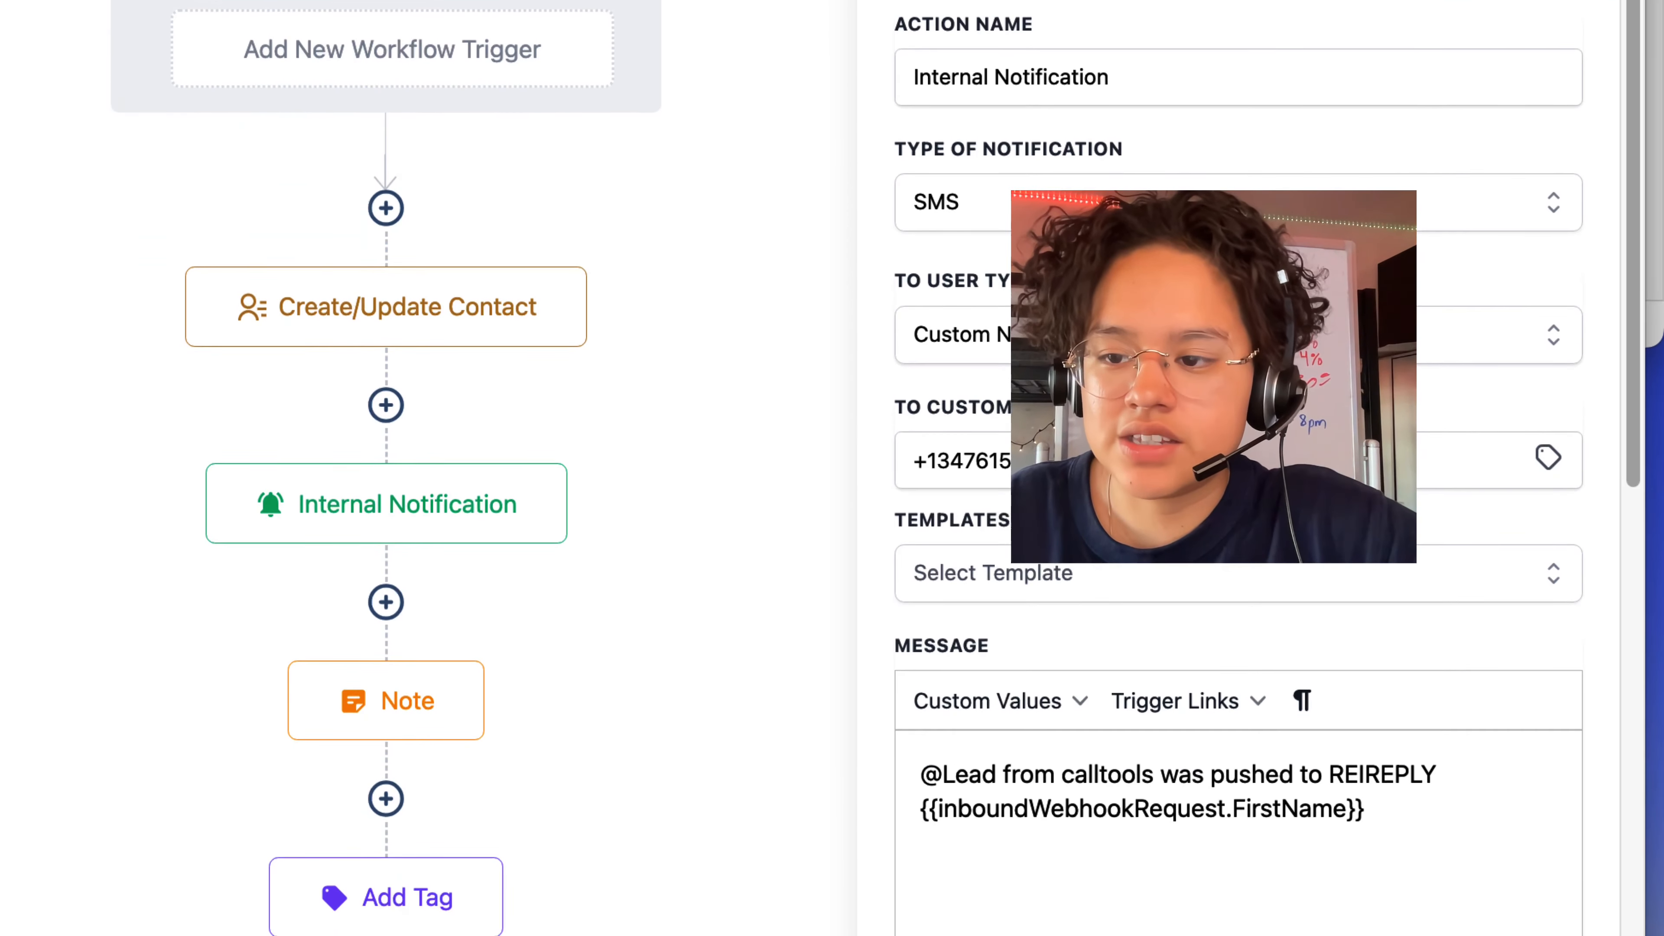
pyautogui.click(670, 682)
pyautogui.click(410, 708)
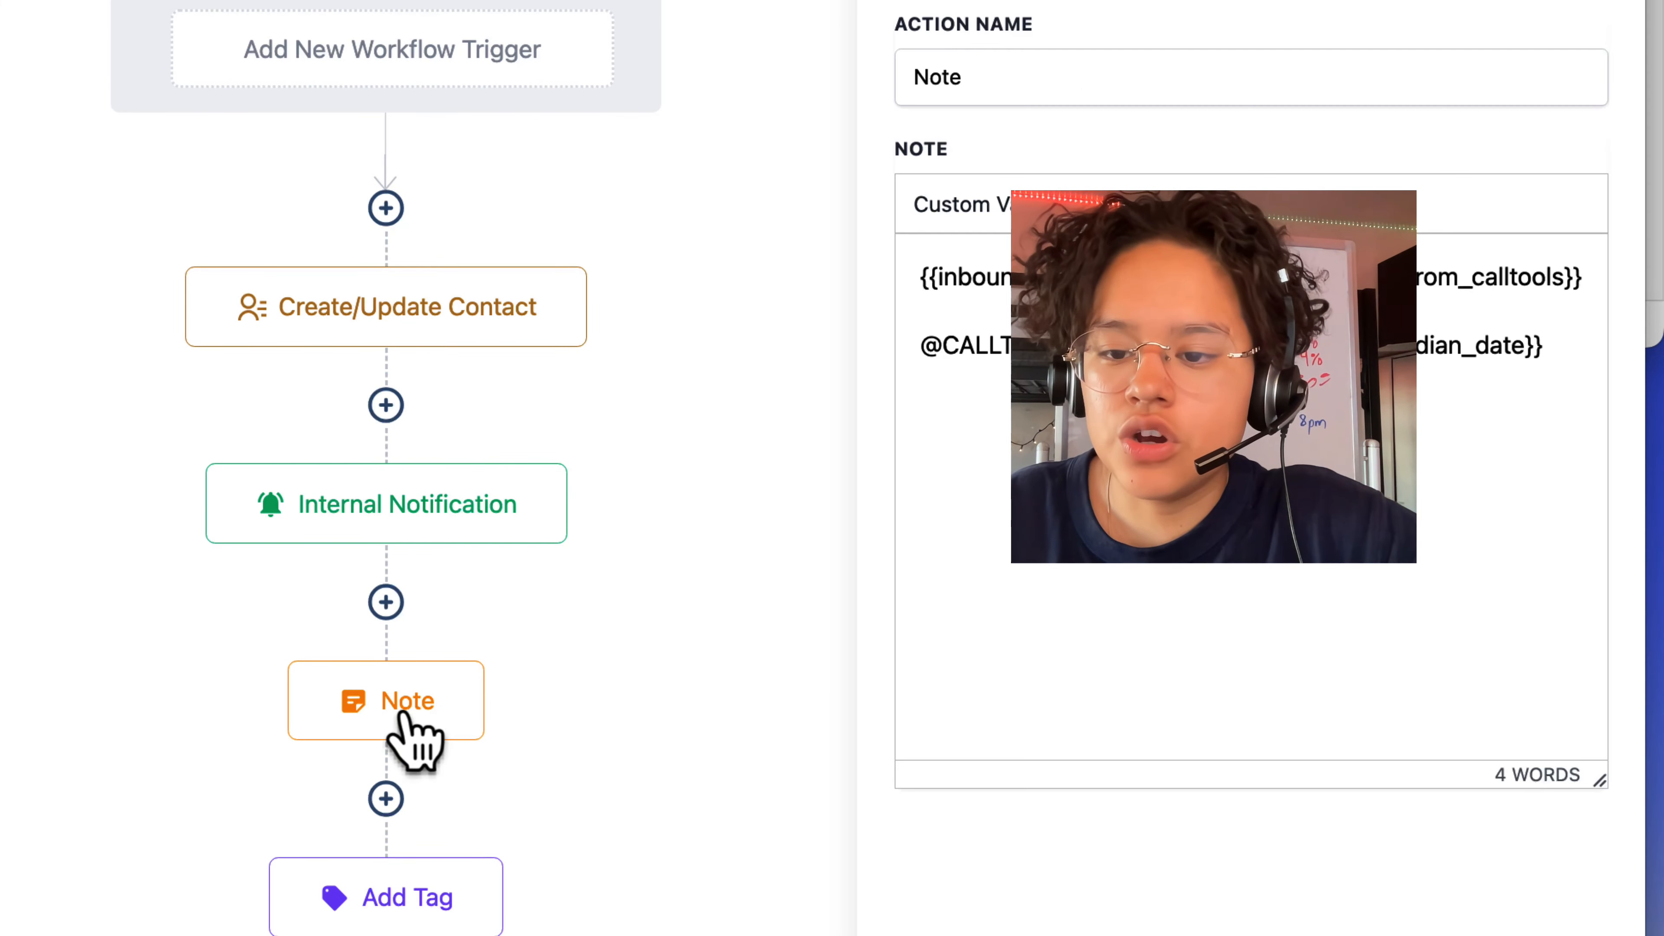
pyautogui.click(403, 713)
pyautogui.scroll(-2, 396, 747)
pyautogui.scroll(-2, 397, 767)
pyautogui.click(438, 816)
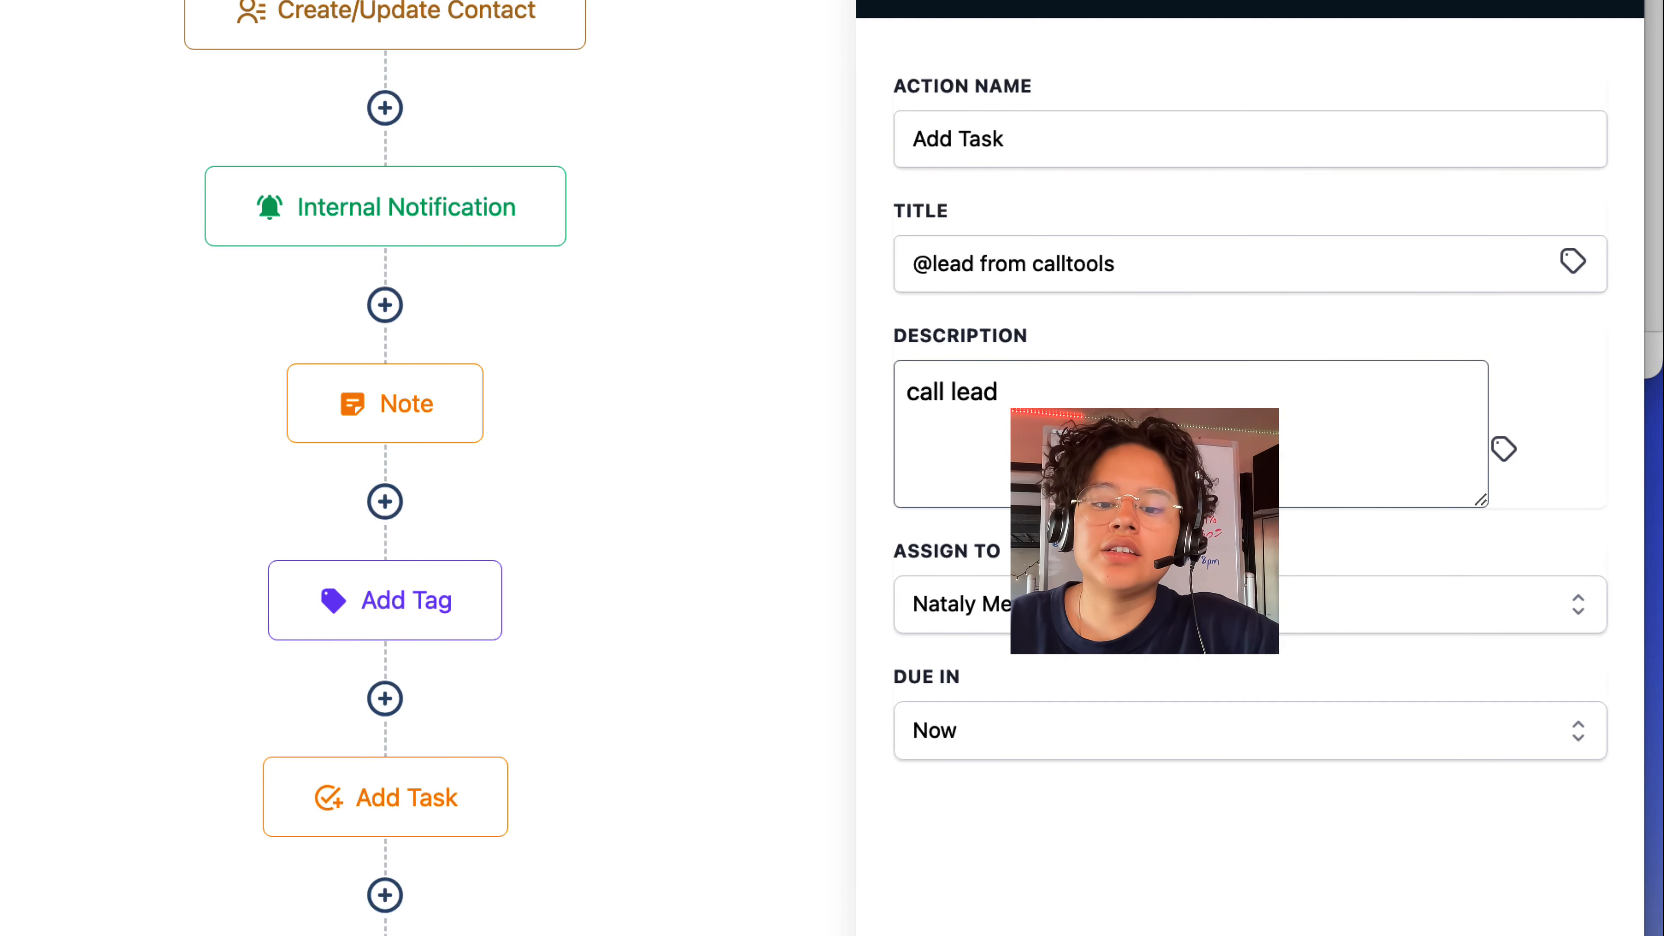
pyautogui.click(87, 674)
pyautogui.scroll(-5, 90, 674)
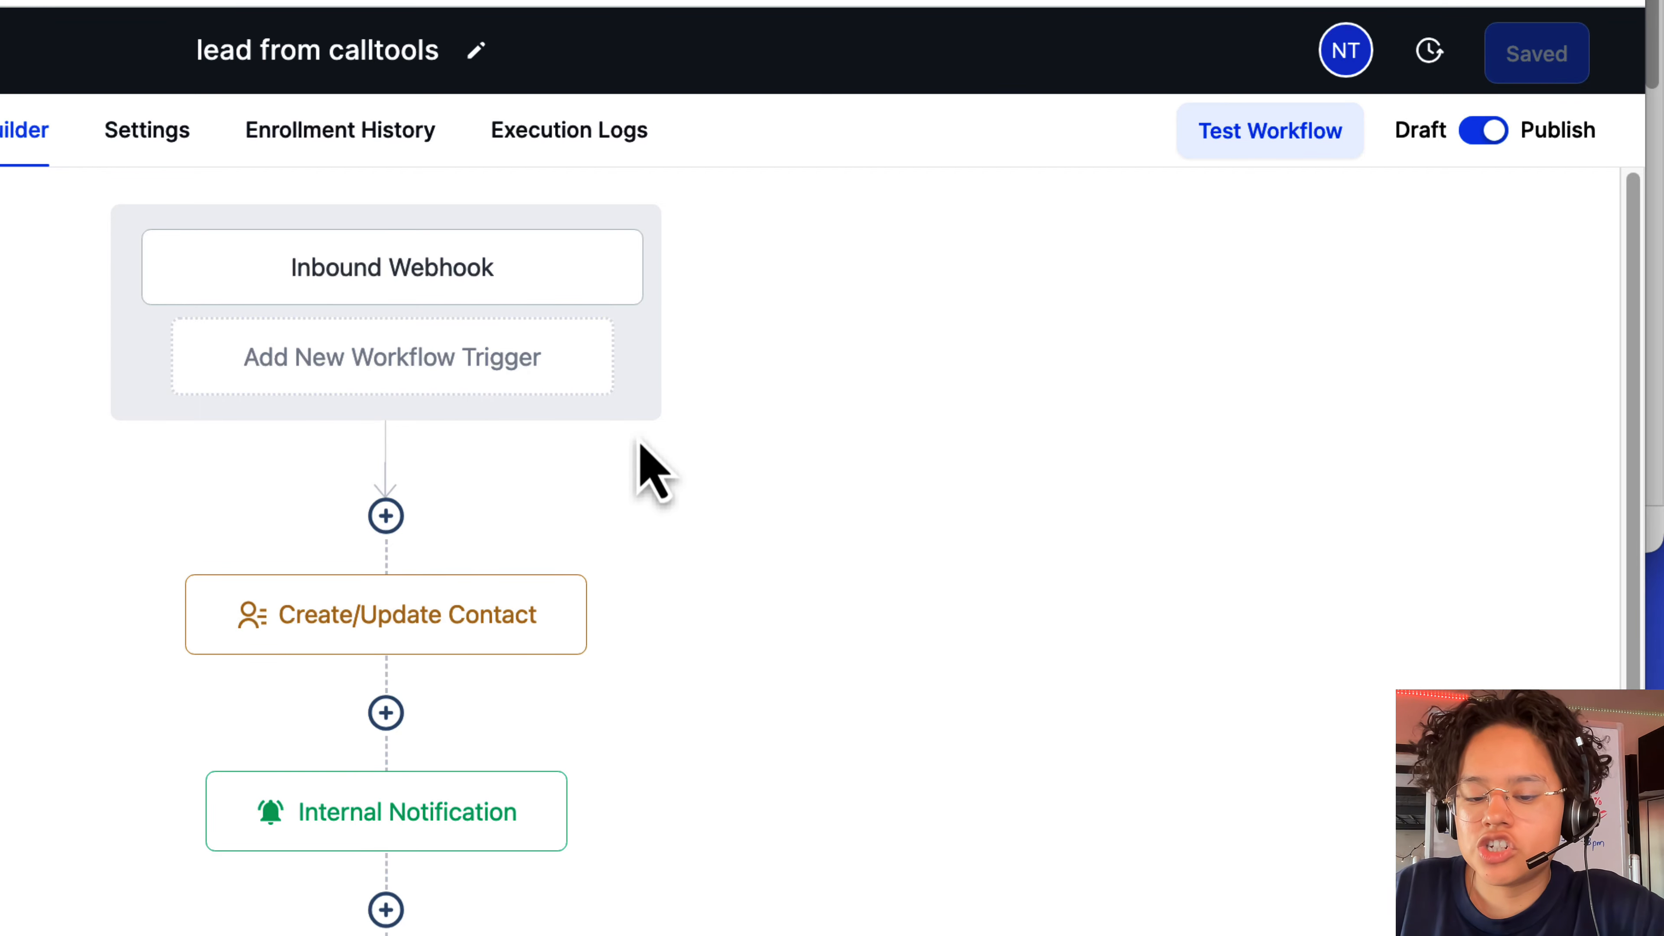
# Step: Insert a Create Or Update Opportunity action after Create/Update Contact, using the .Virtual Assistant (pre-screening leads) pipeline and Lead stage
pyautogui.scroll(-4, 505, 590)
pyautogui.click(390, 480)
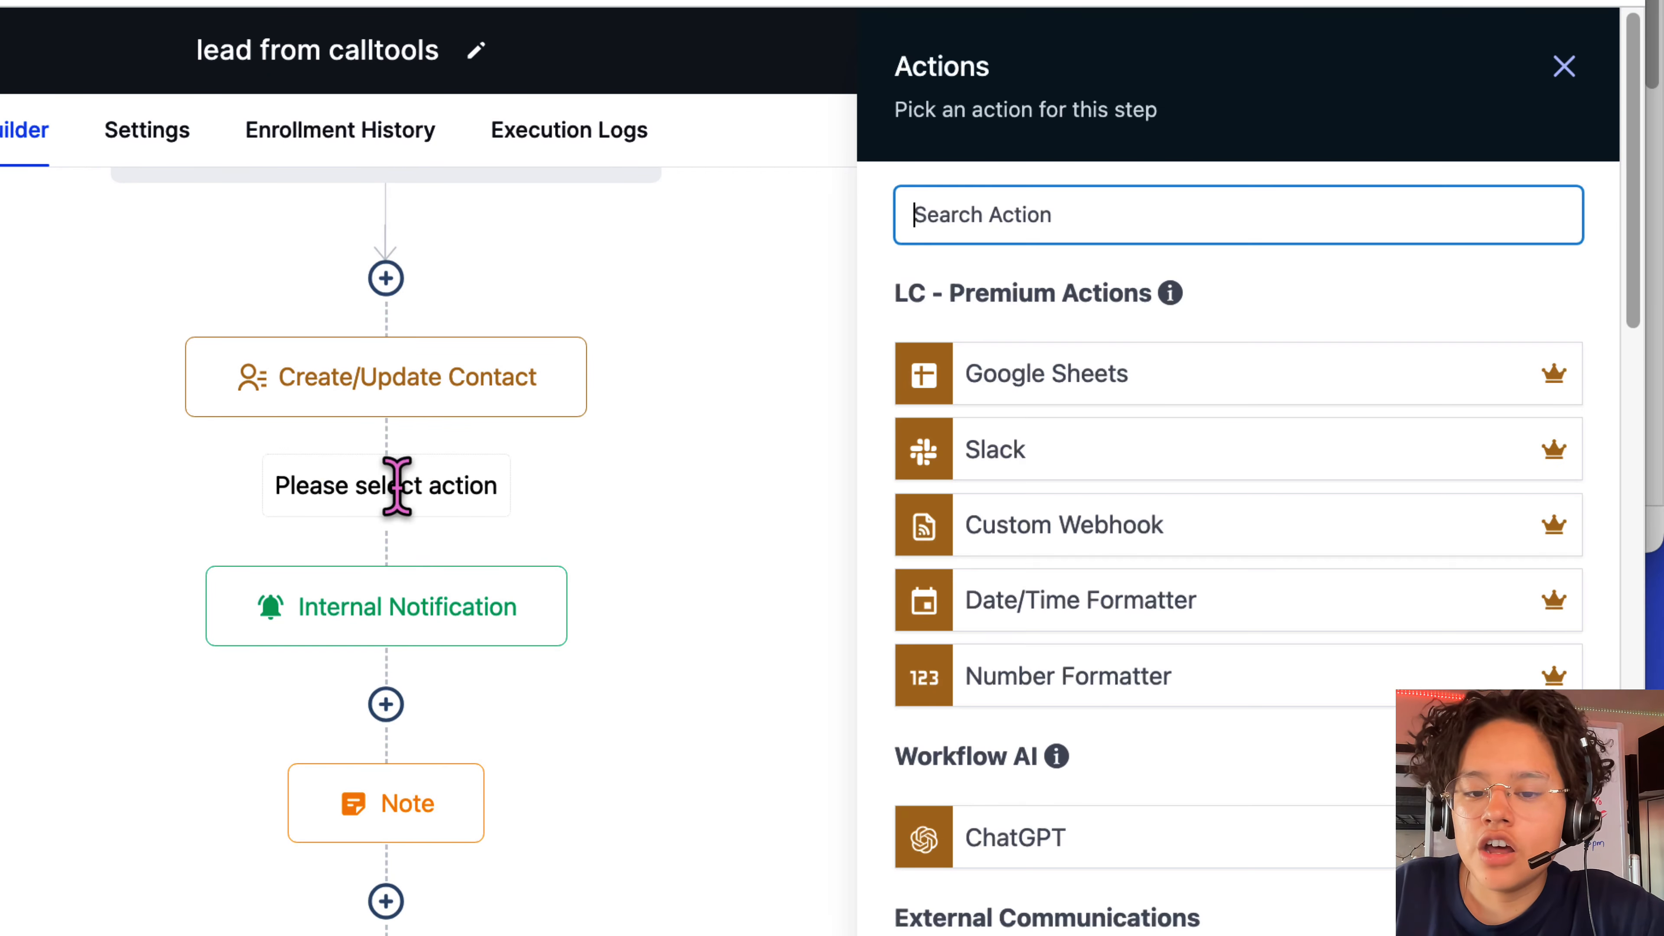
pyautogui.write('up')
pyautogui.click(995, 347)
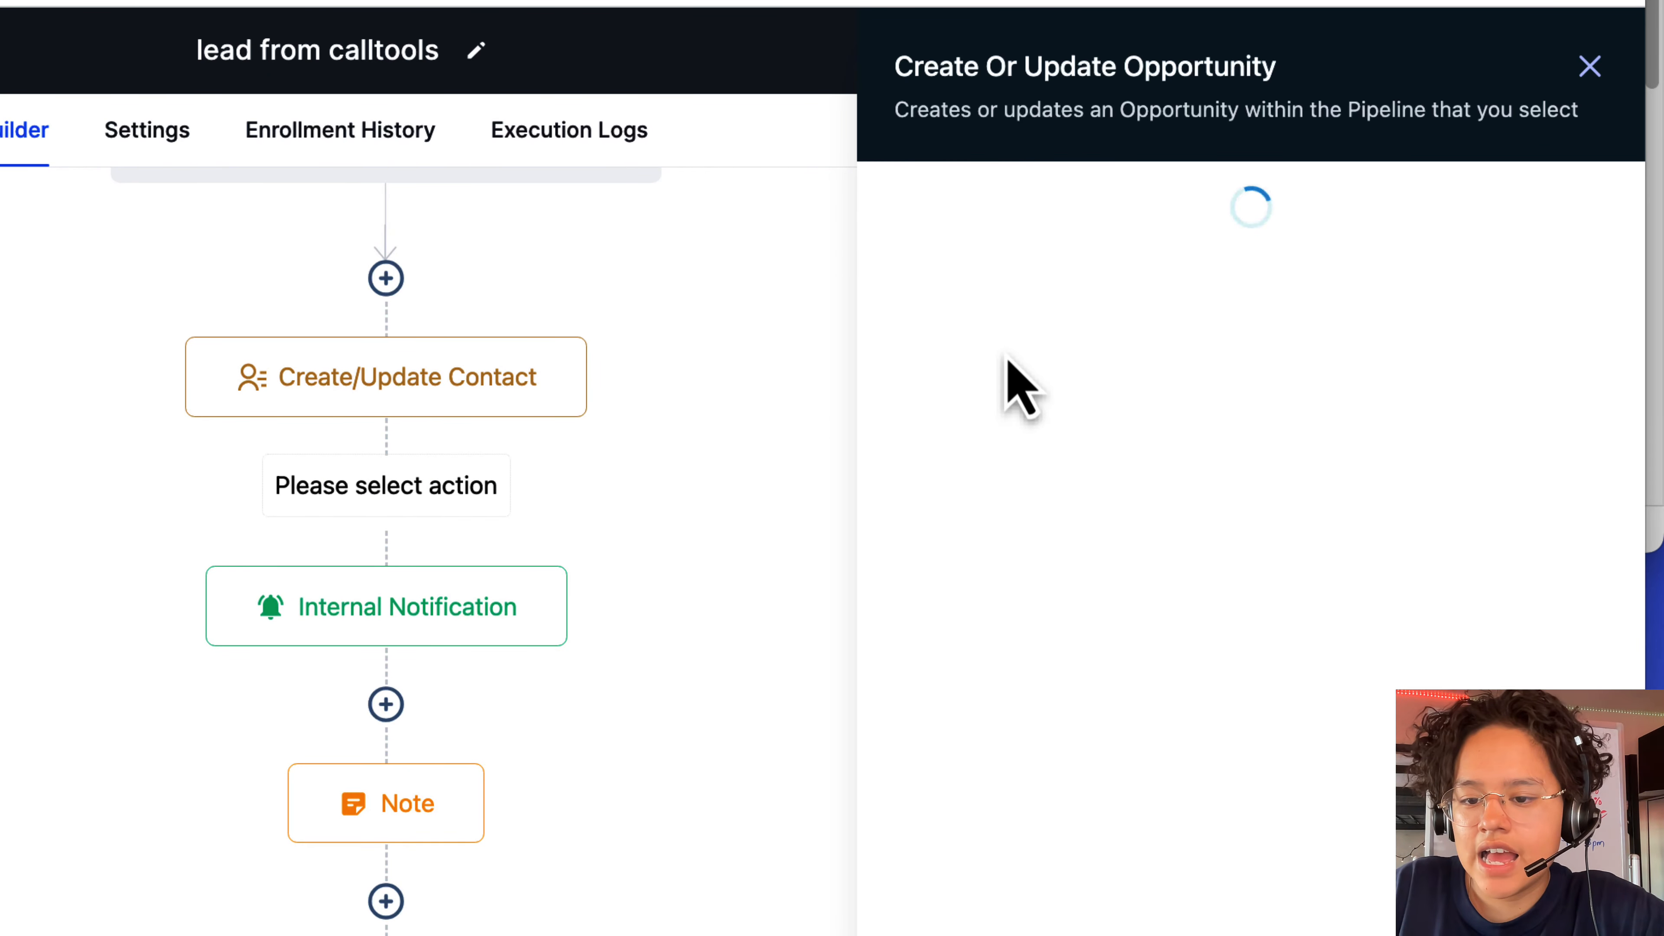
pyautogui.click(895, 409)
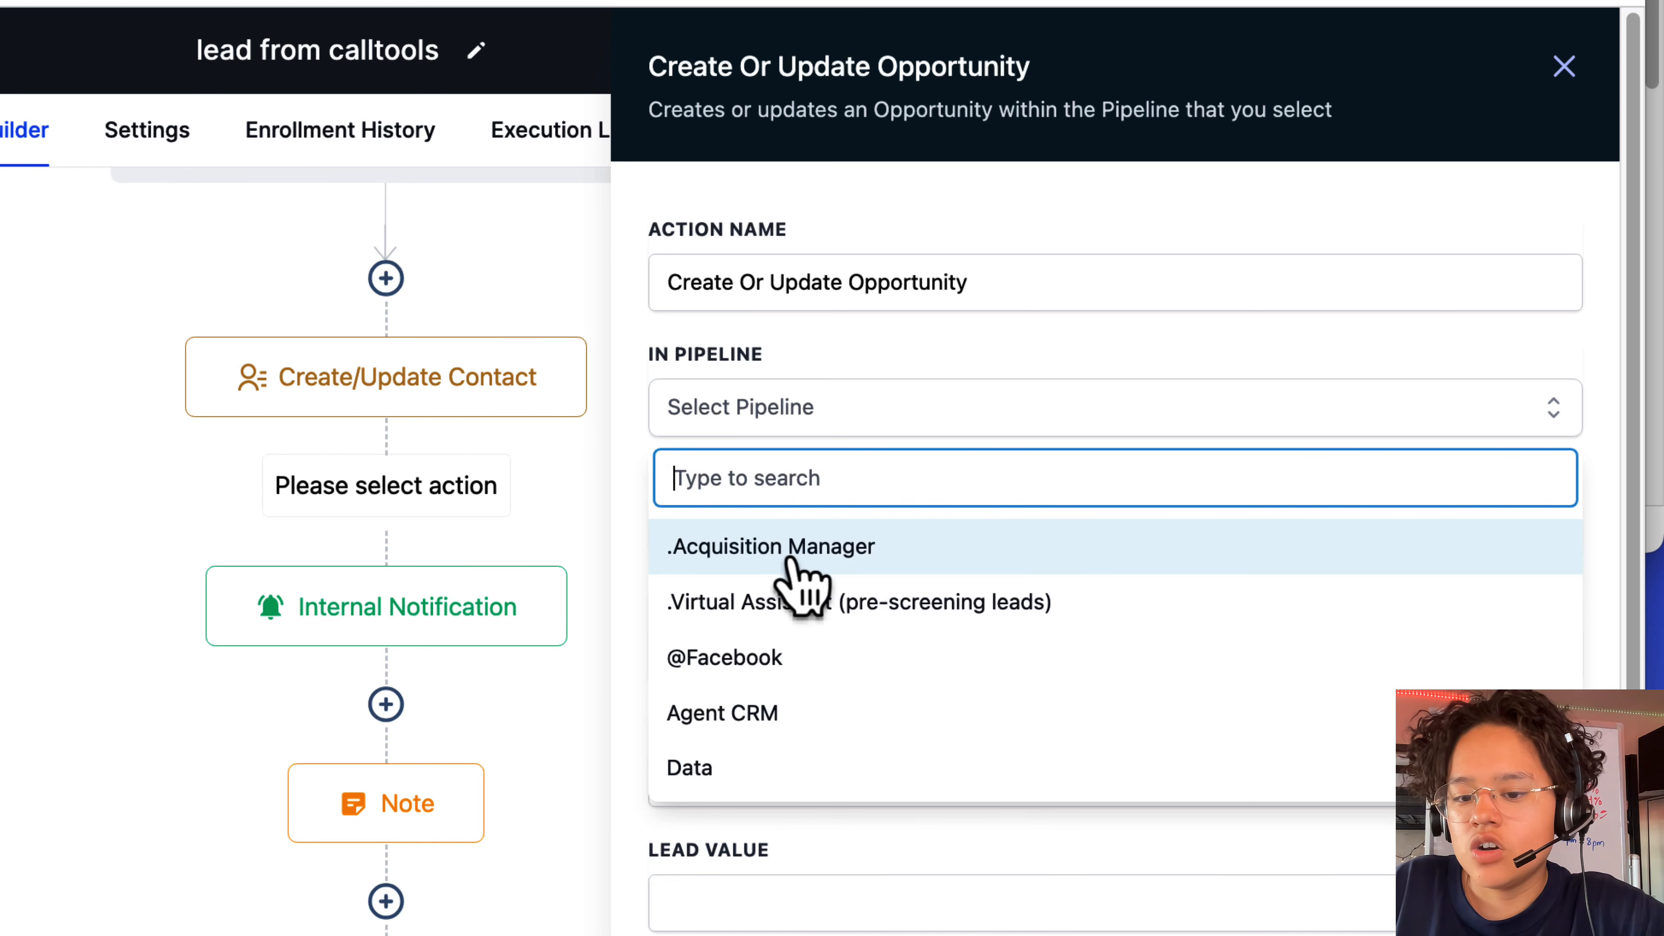
pyautogui.click(785, 612)
pyautogui.click(753, 532)
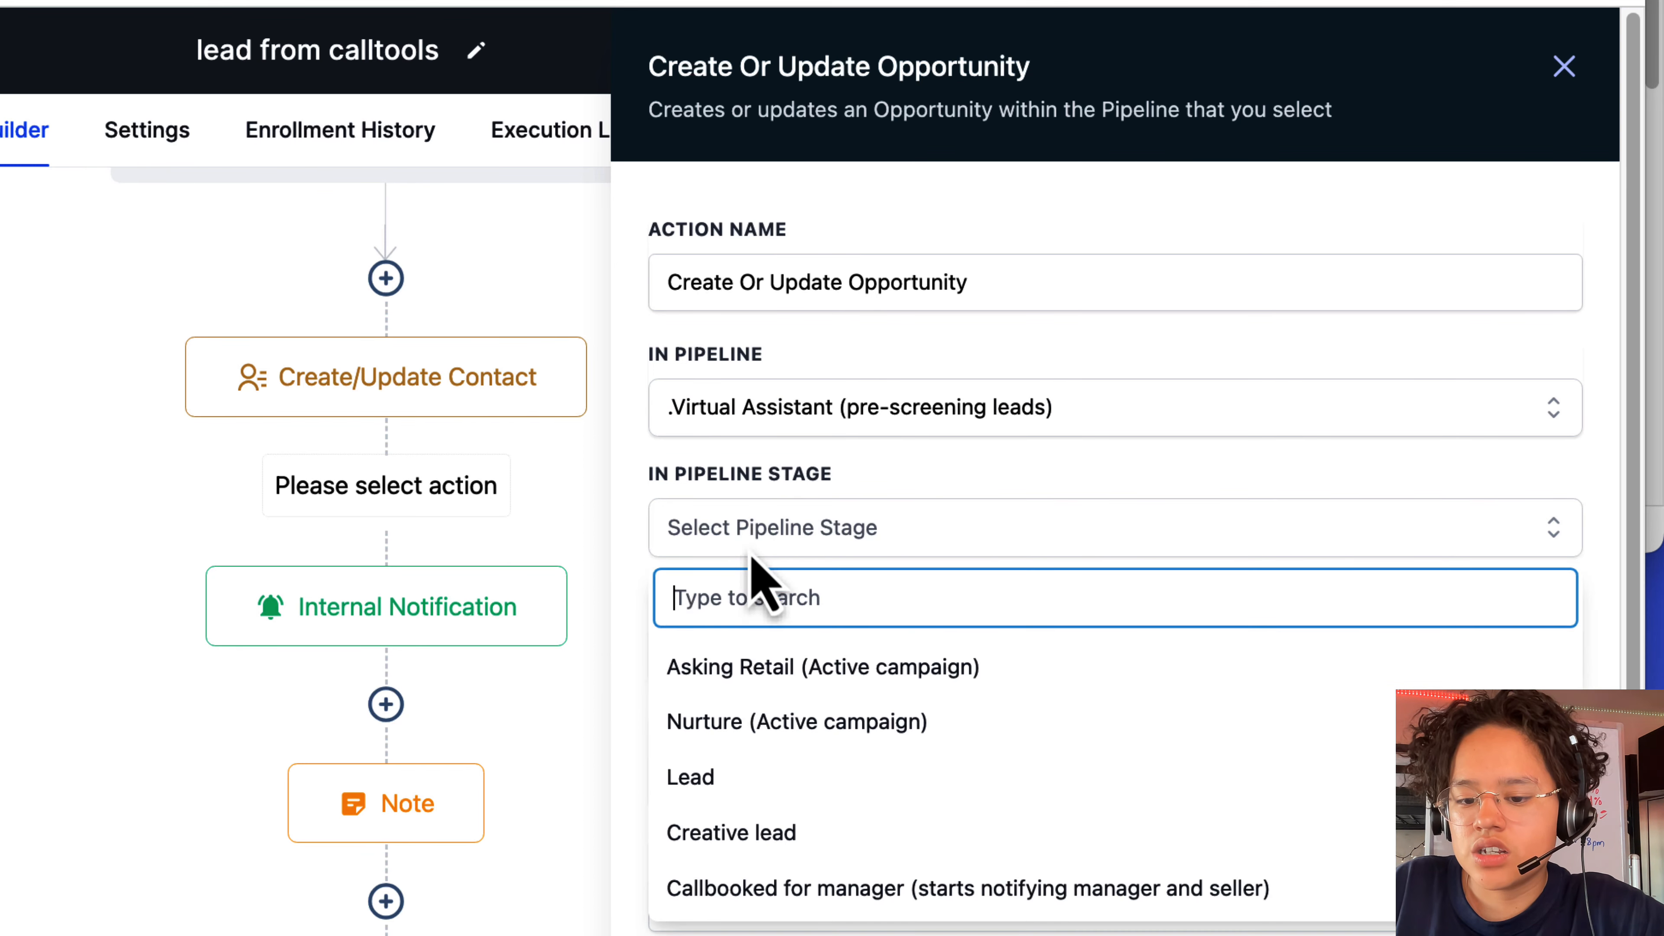
pyautogui.click(731, 780)
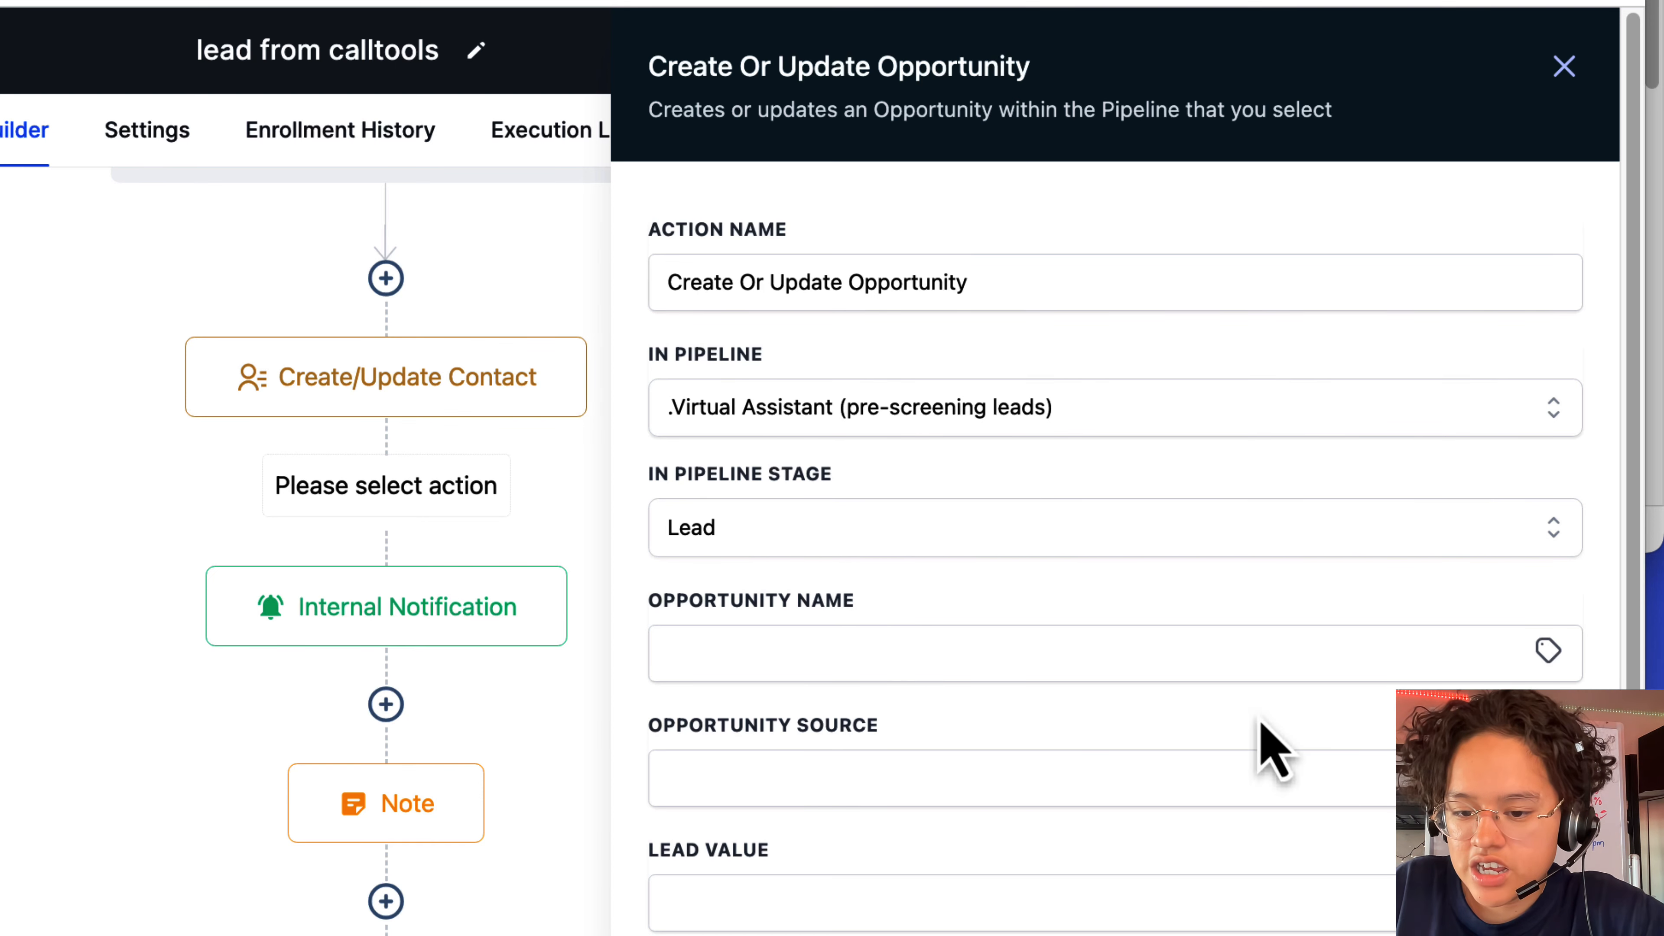
# Step: Set the opportunity name to the contact's full name value, {{contact.name}}, and save the action
pyautogui.click(1548, 650)
pyautogui.click(1304, 802)
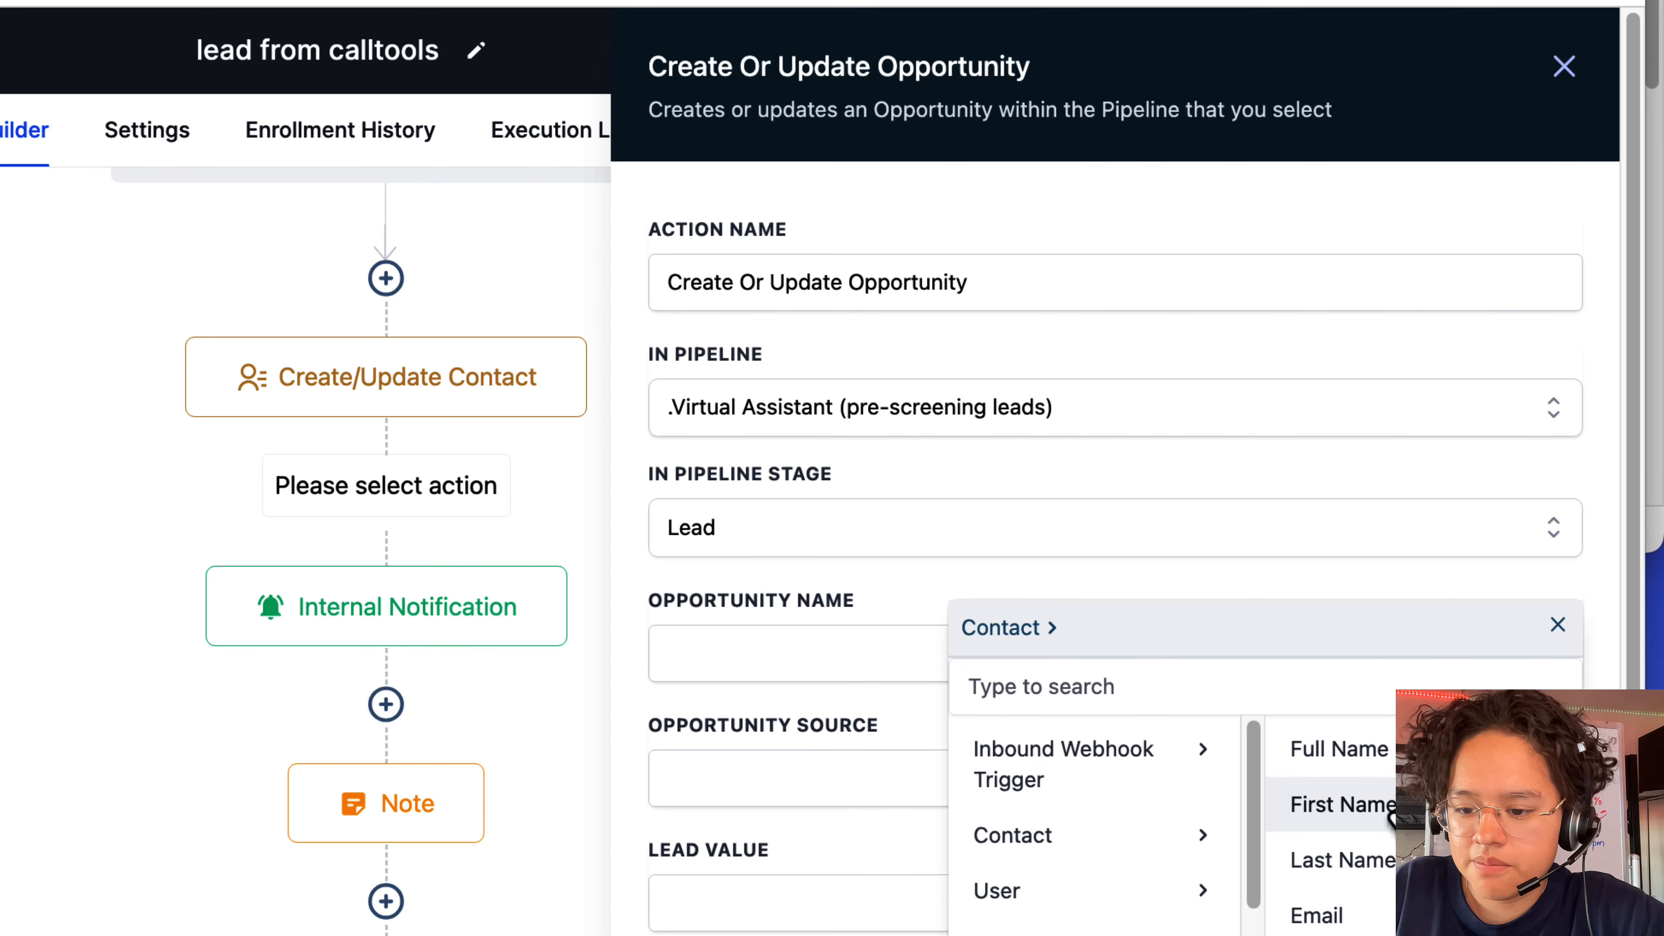
pyautogui.click(1384, 748)
pyautogui.scroll(-3, 1032, 847)
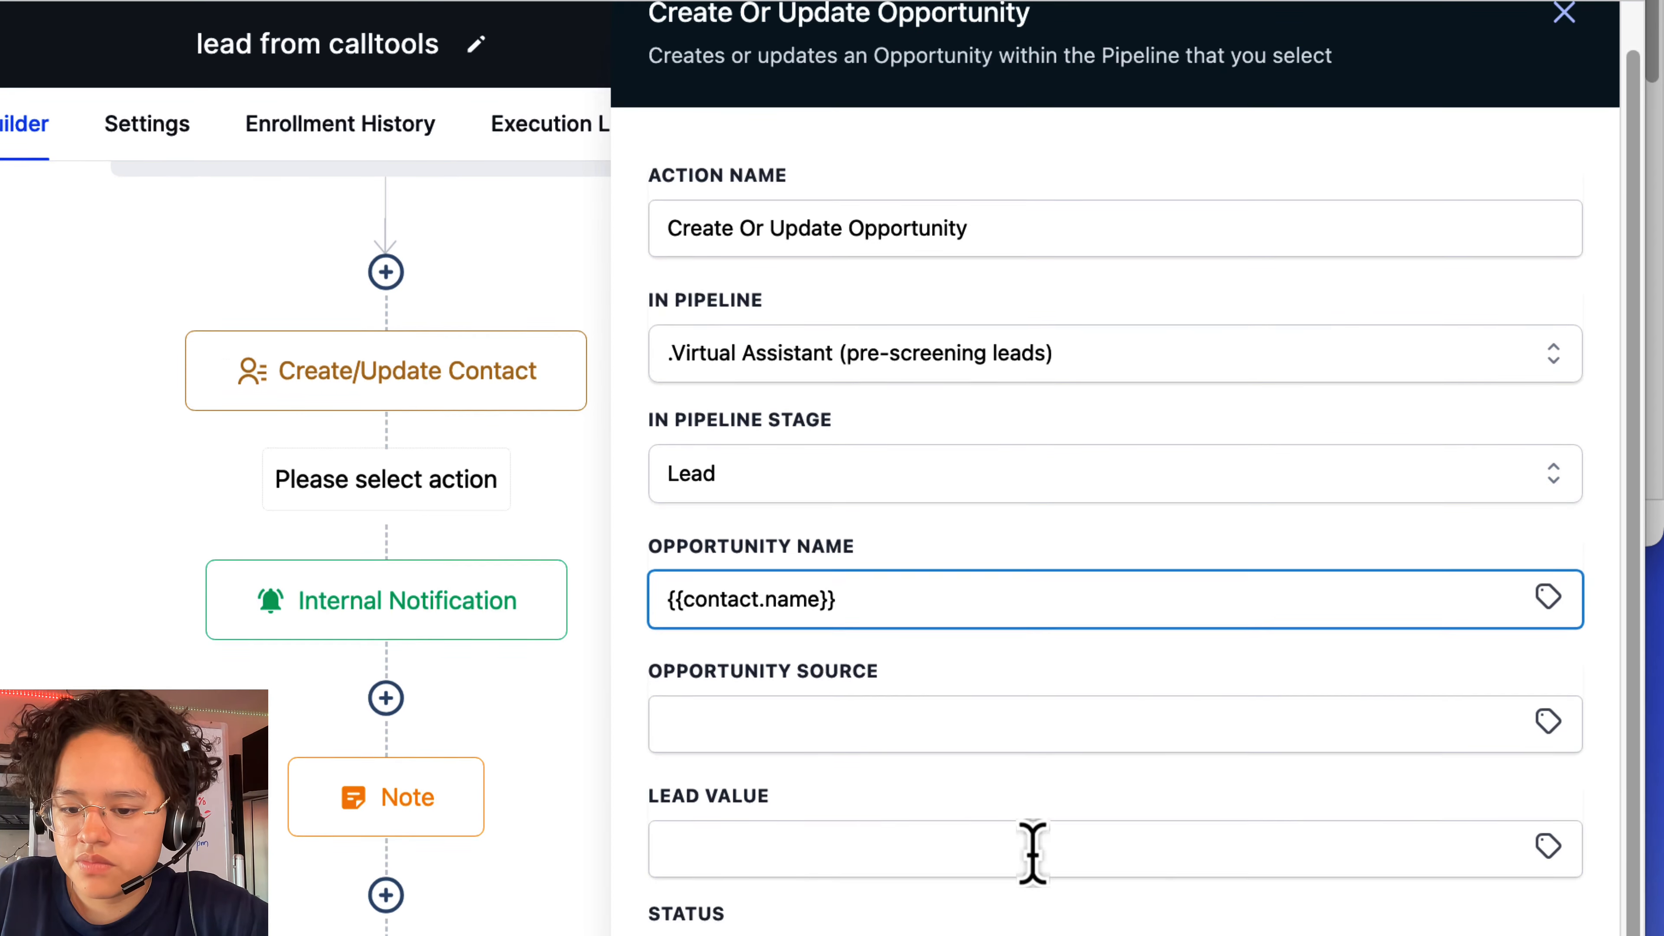
pyautogui.click(920, 865)
pyautogui.click(832, 856)
pyautogui.scroll(-3, 950, 476)
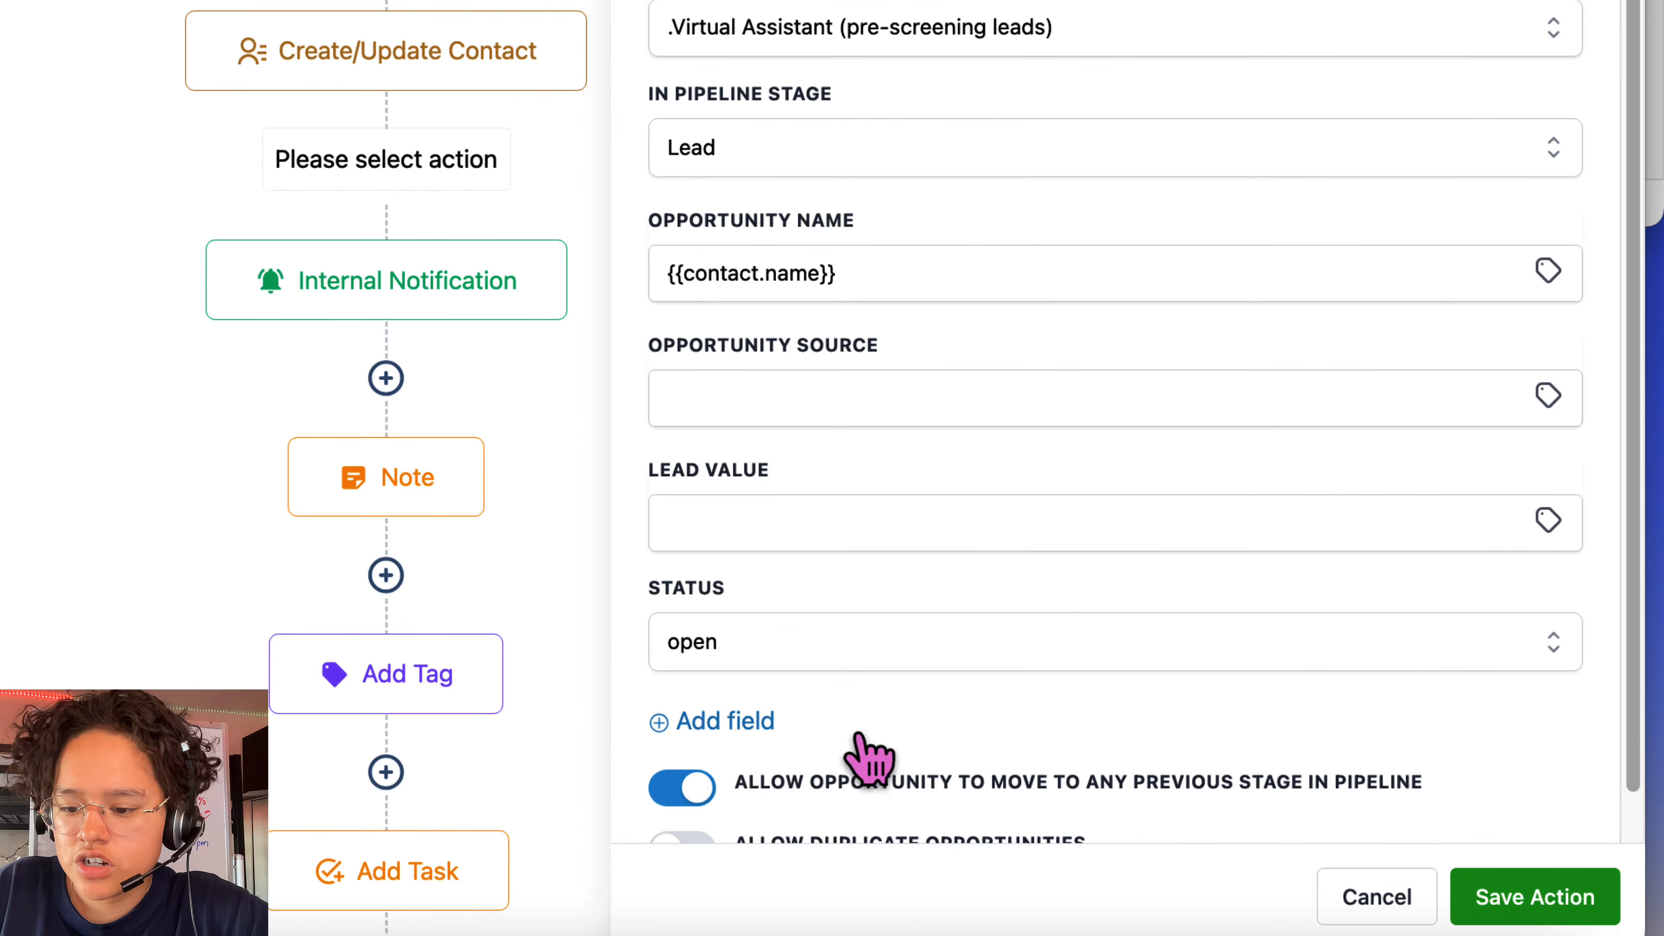
pyautogui.click(1507, 896)
# Step: Reopen the Create Or Update Opportunity action, review its pipeline, stage, name and status settings, and close it
pyautogui.click(526, 283)
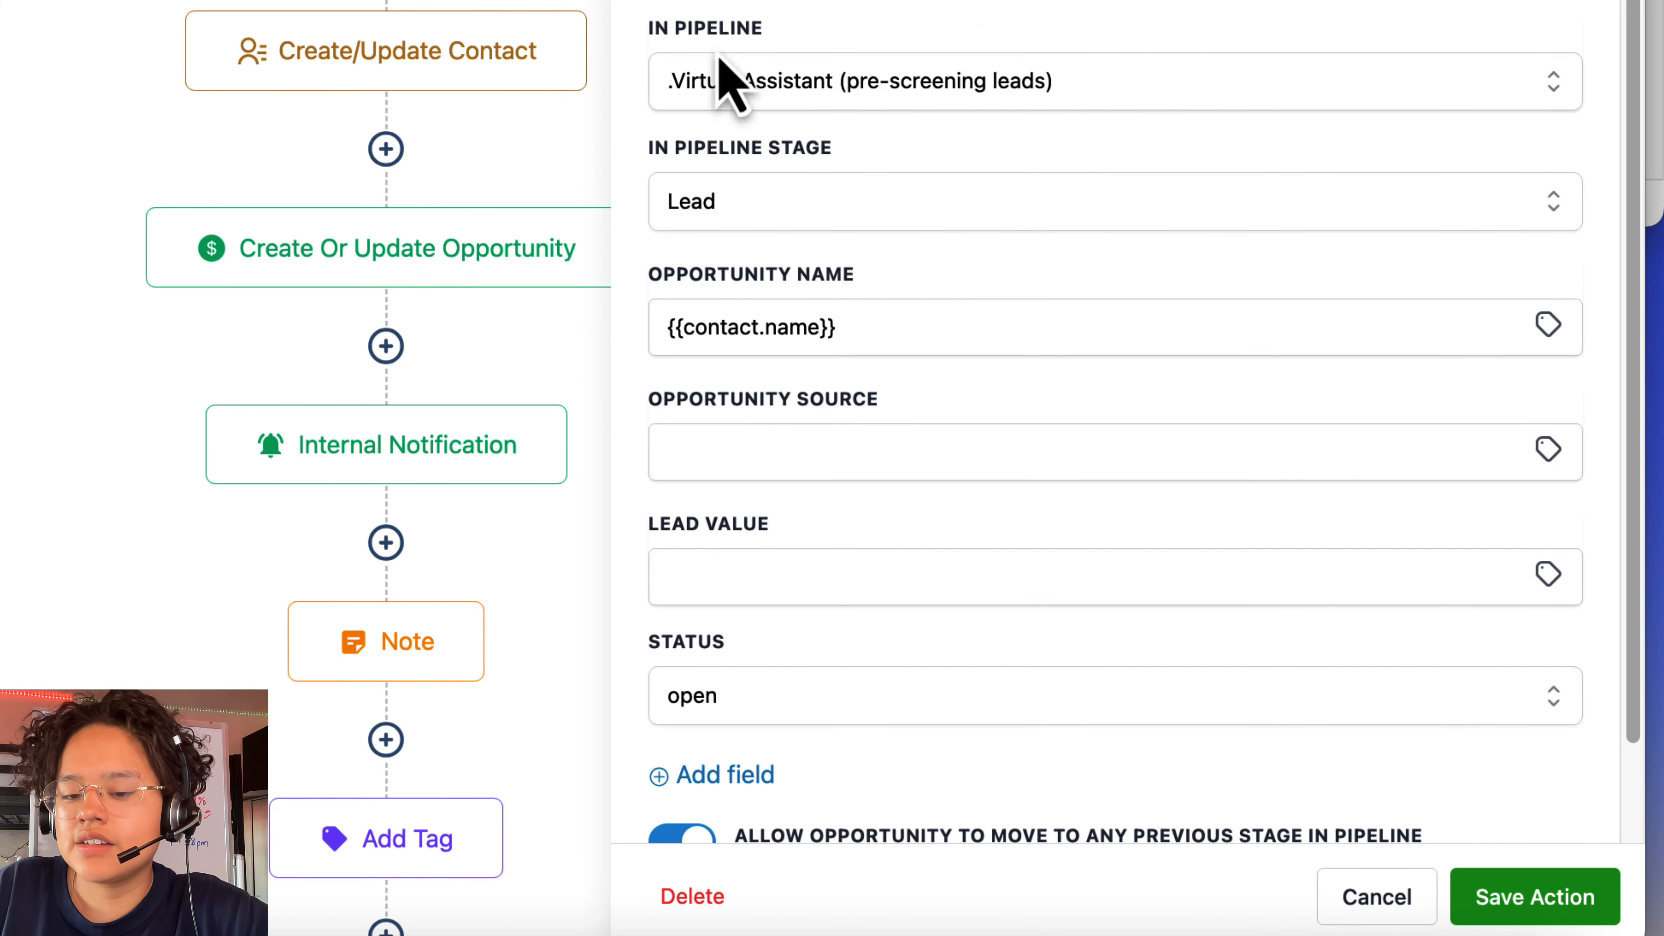
pyautogui.scroll(-2, 831, 186)
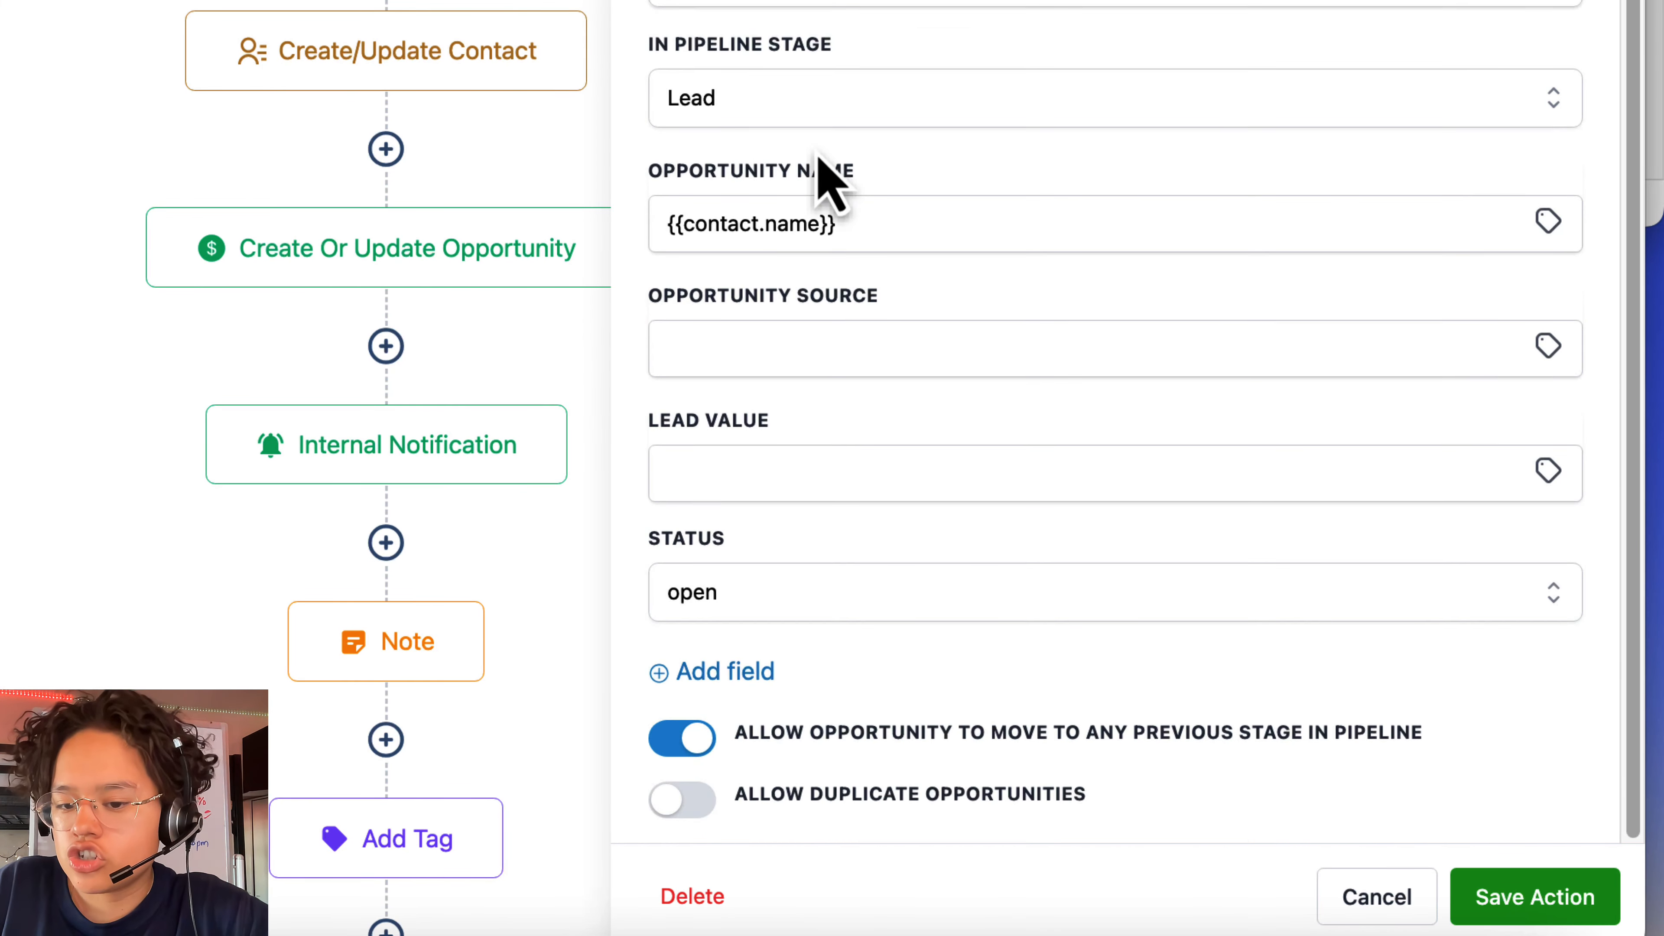
pyautogui.scroll(1, 830, 186)
pyautogui.scroll(-2, 995, 74)
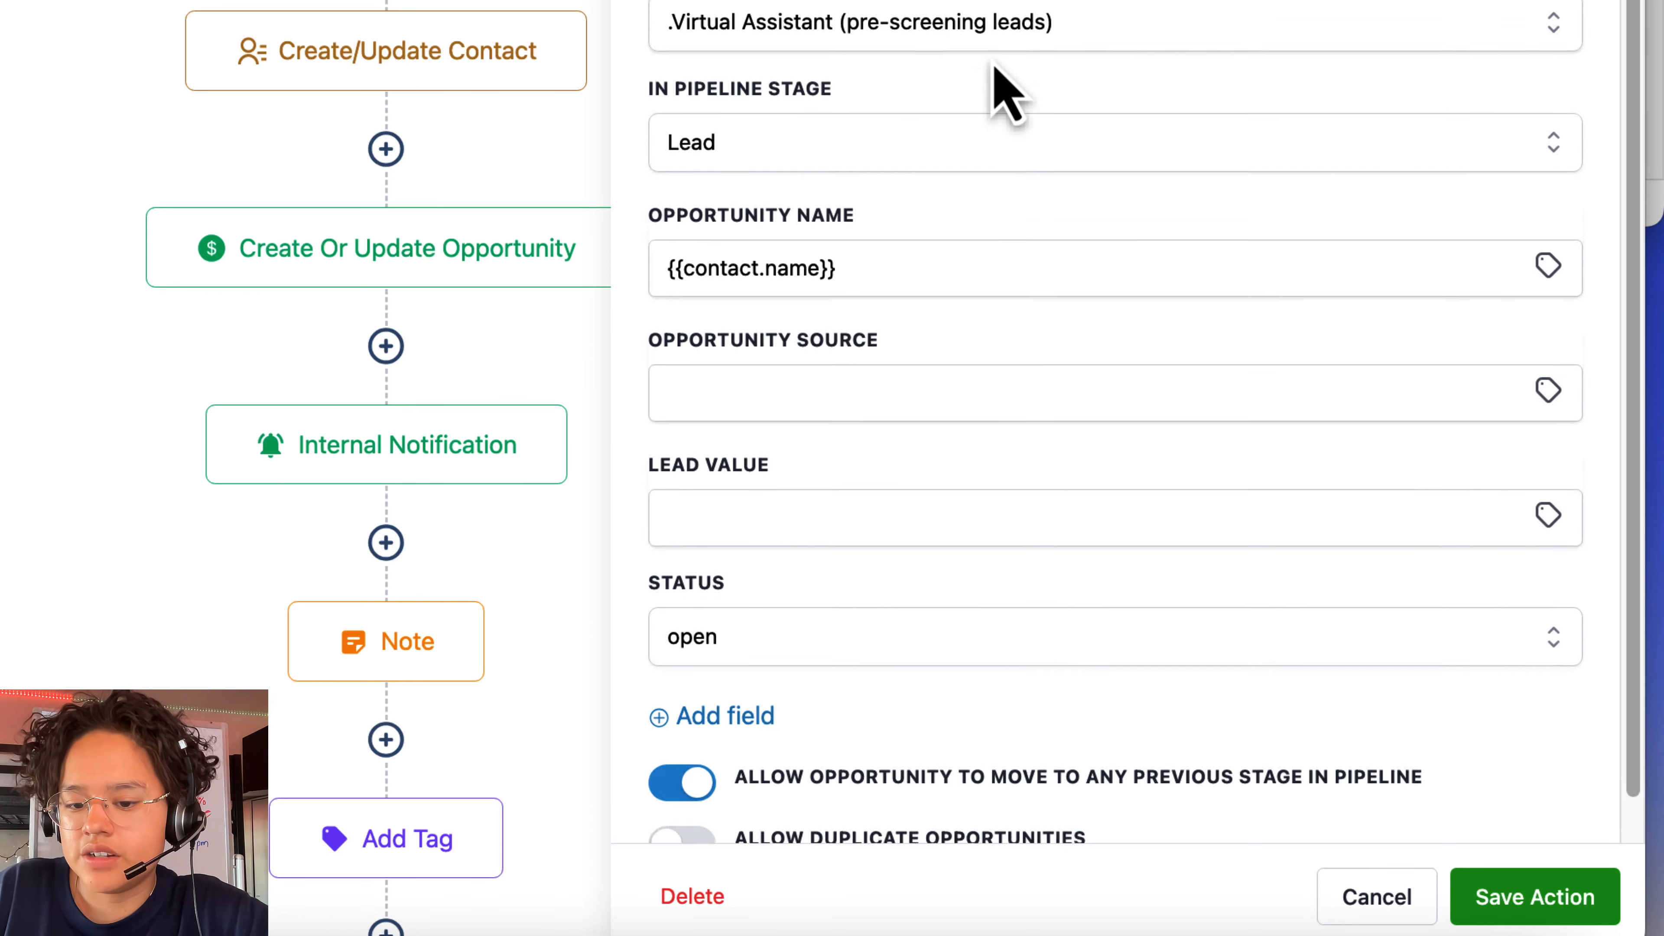
pyautogui.scroll(3, 996, 74)
pyautogui.press('Escape')
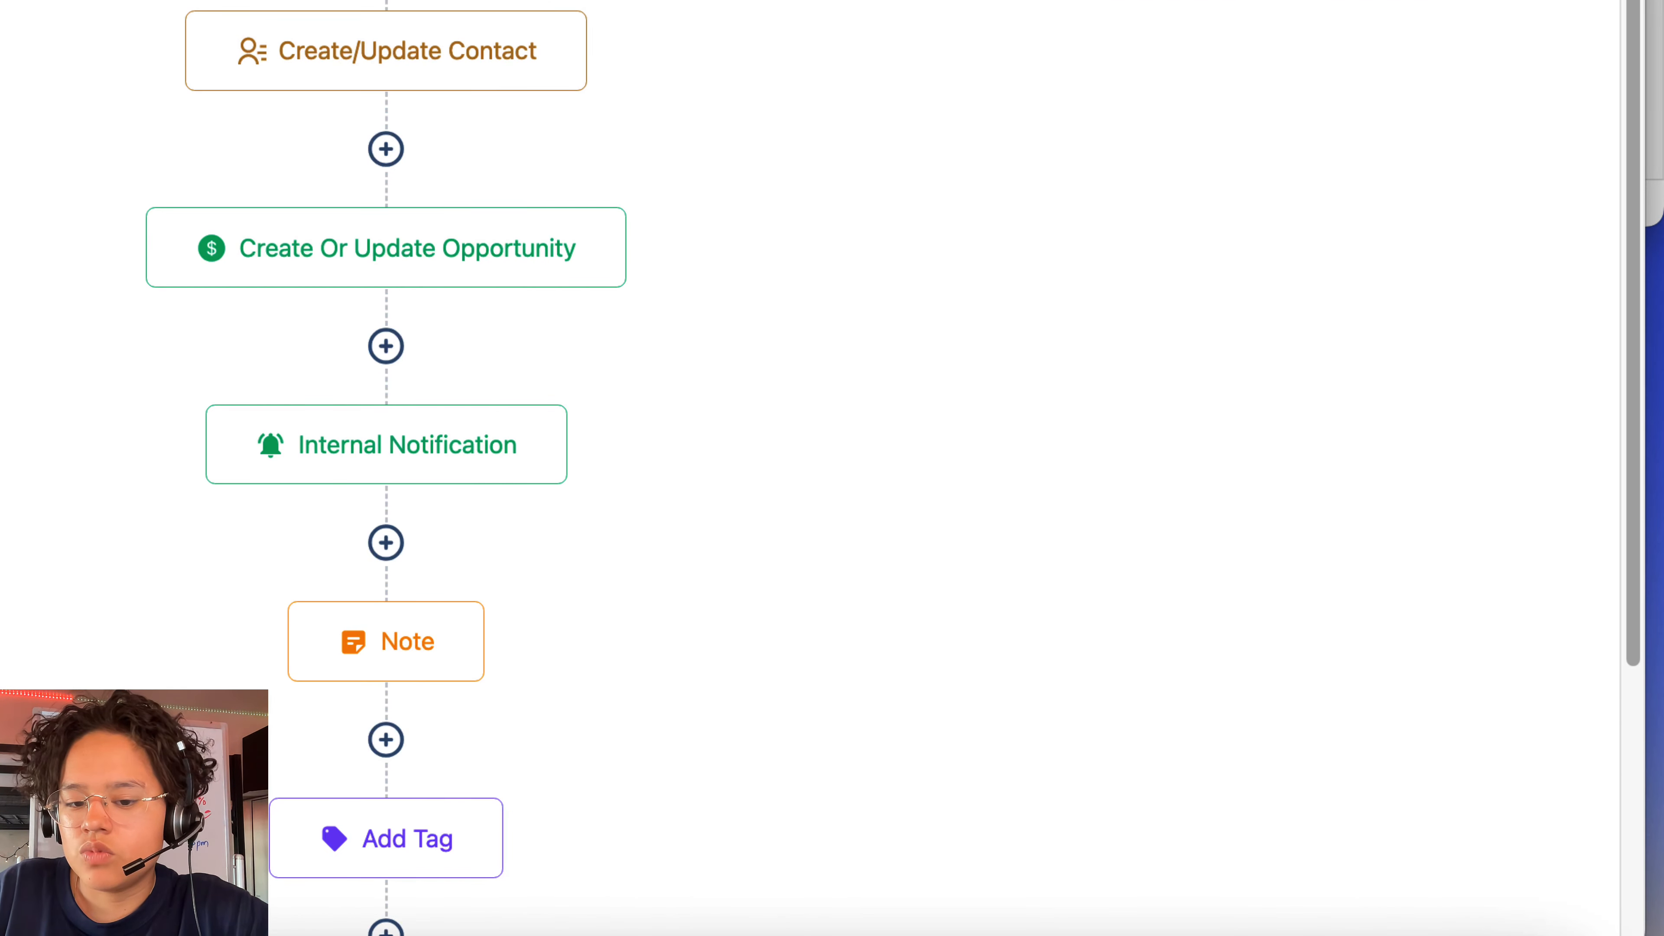
pyautogui.scroll(3, 662, 41)
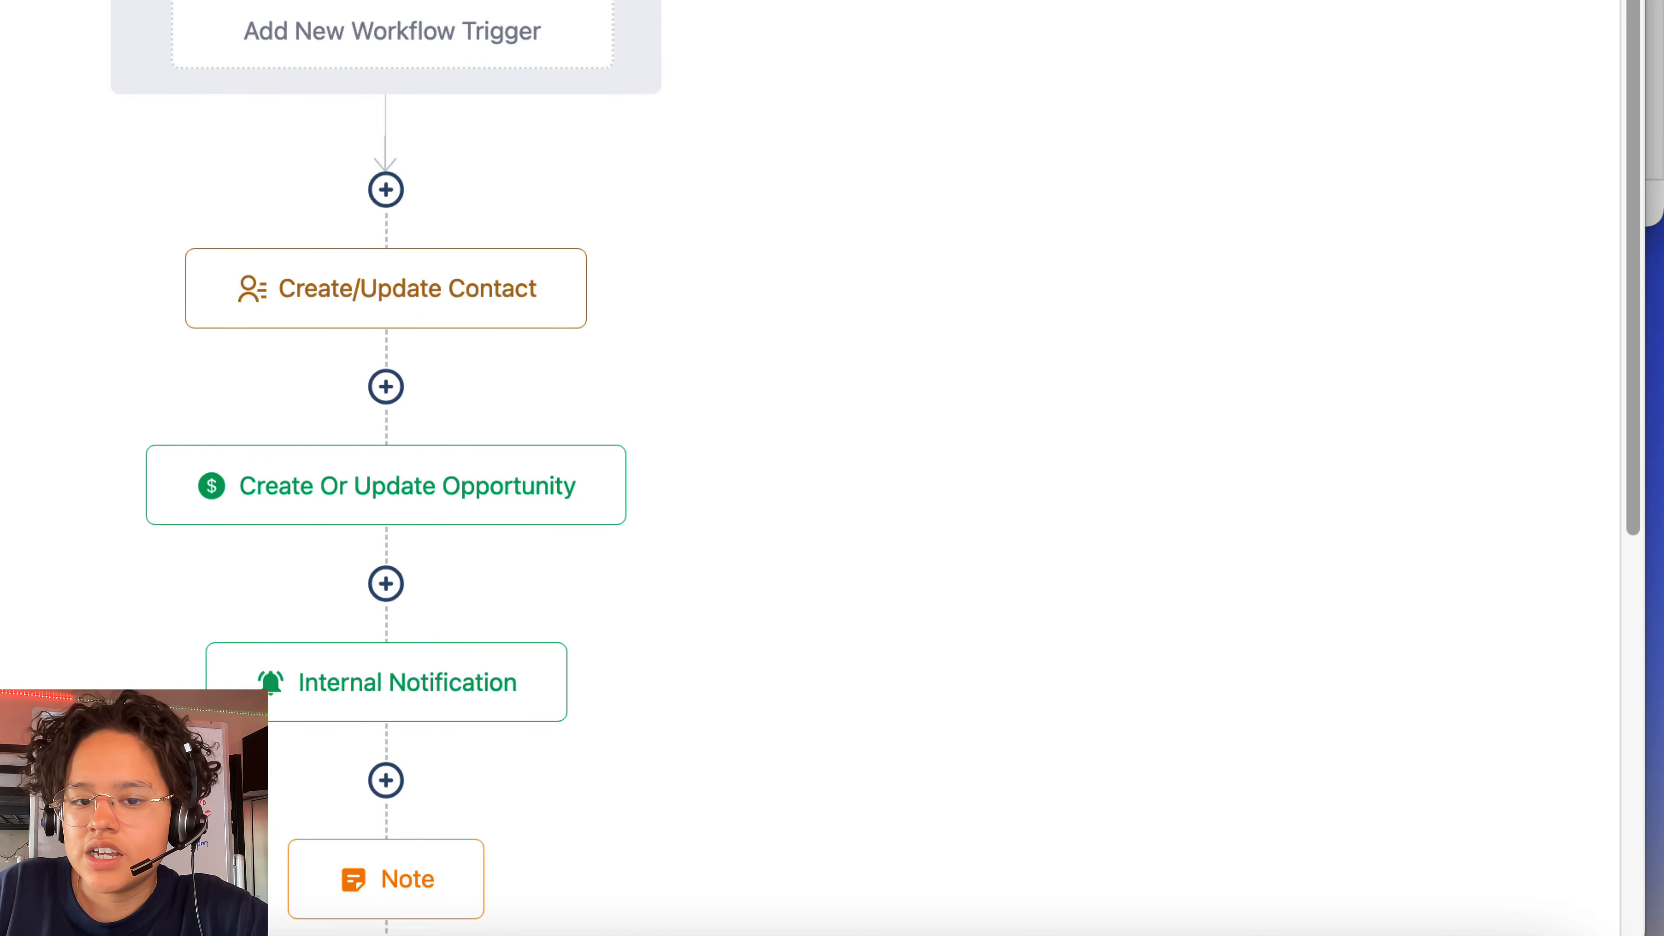
# Step: Open the workflow's enrollment history and examine the enrollment dates, current actions and statuses of the listed contacts
pyautogui.scroll(5, 387, 6)
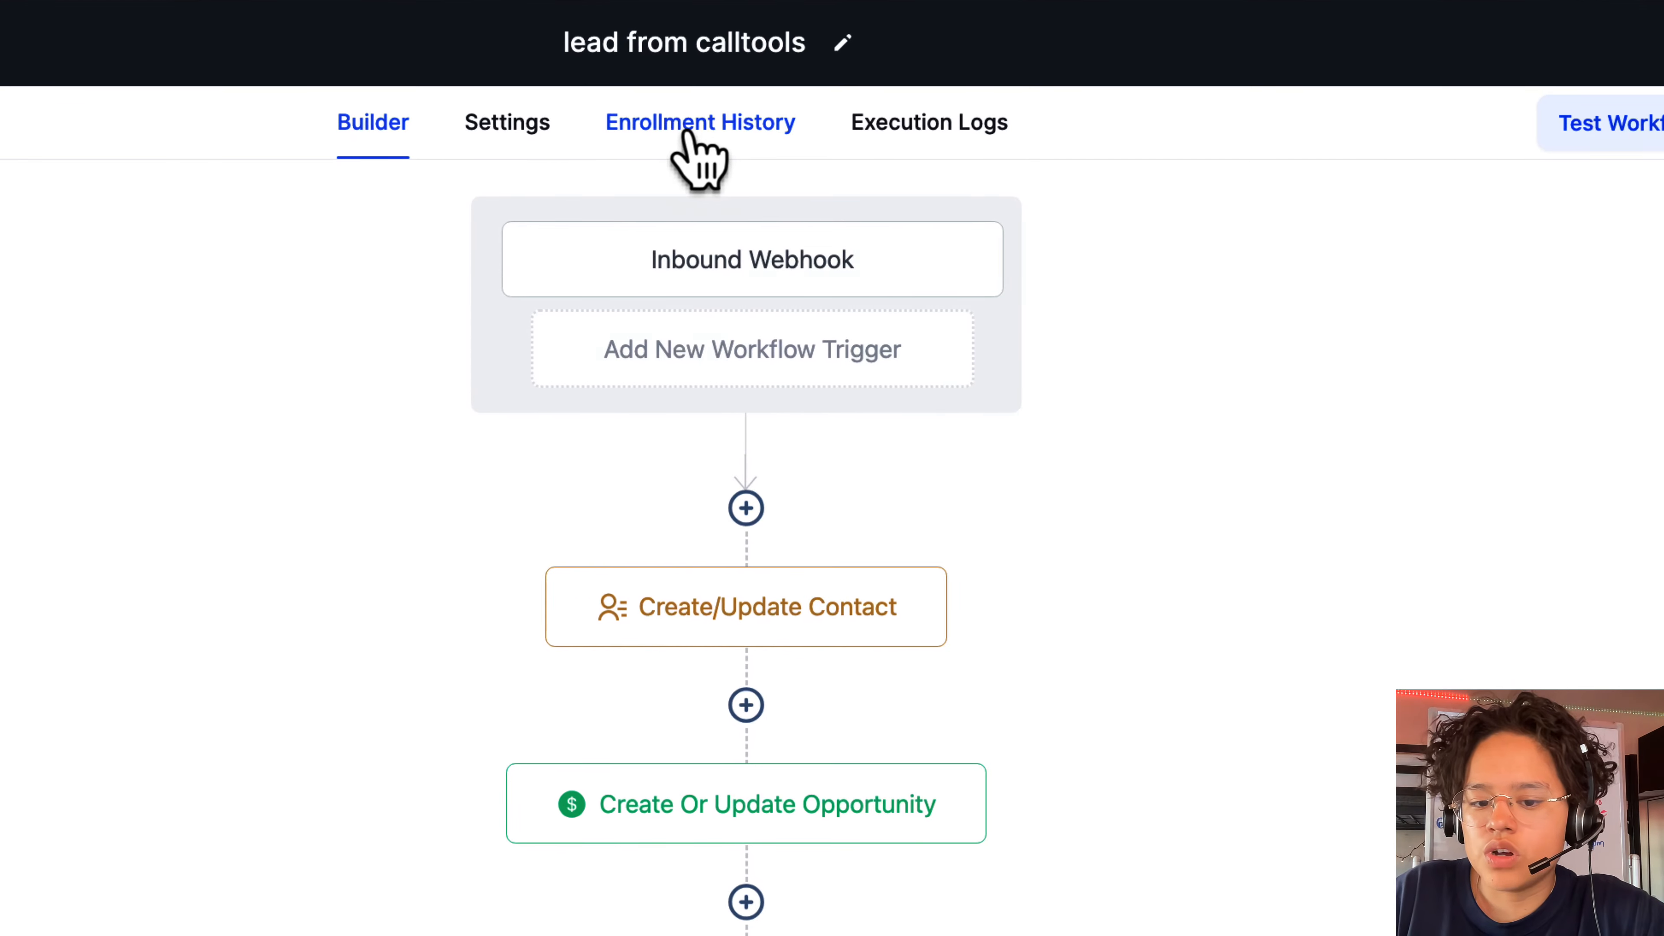
pyautogui.click(327, 128)
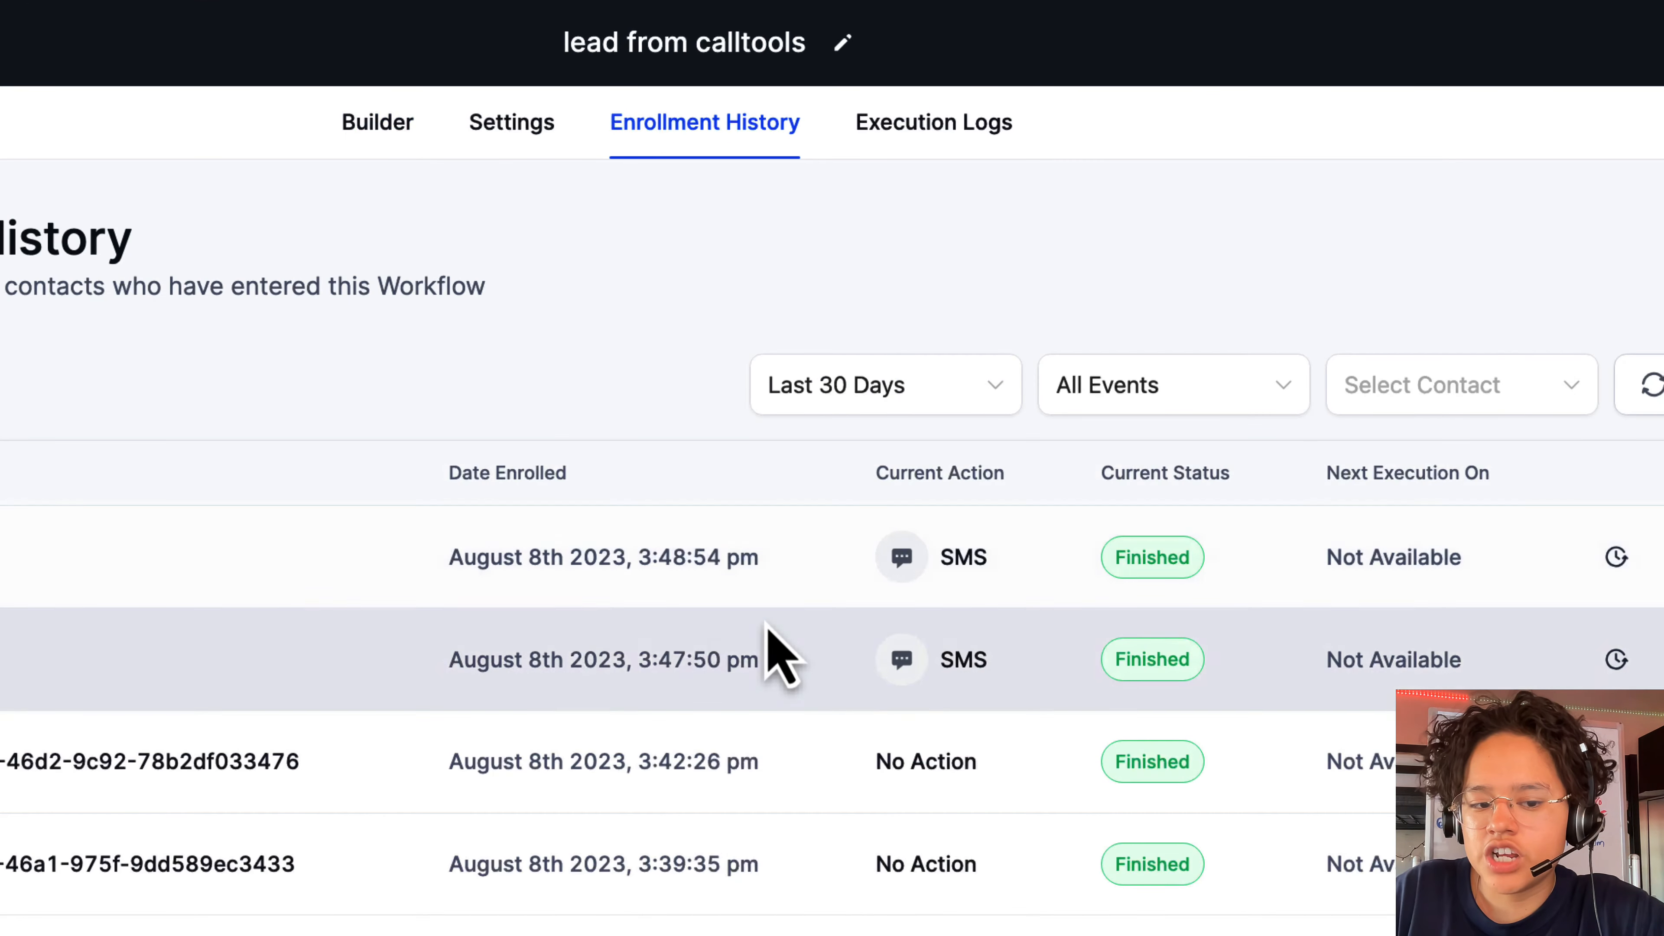
pyautogui.scroll(-1, 768, 627)
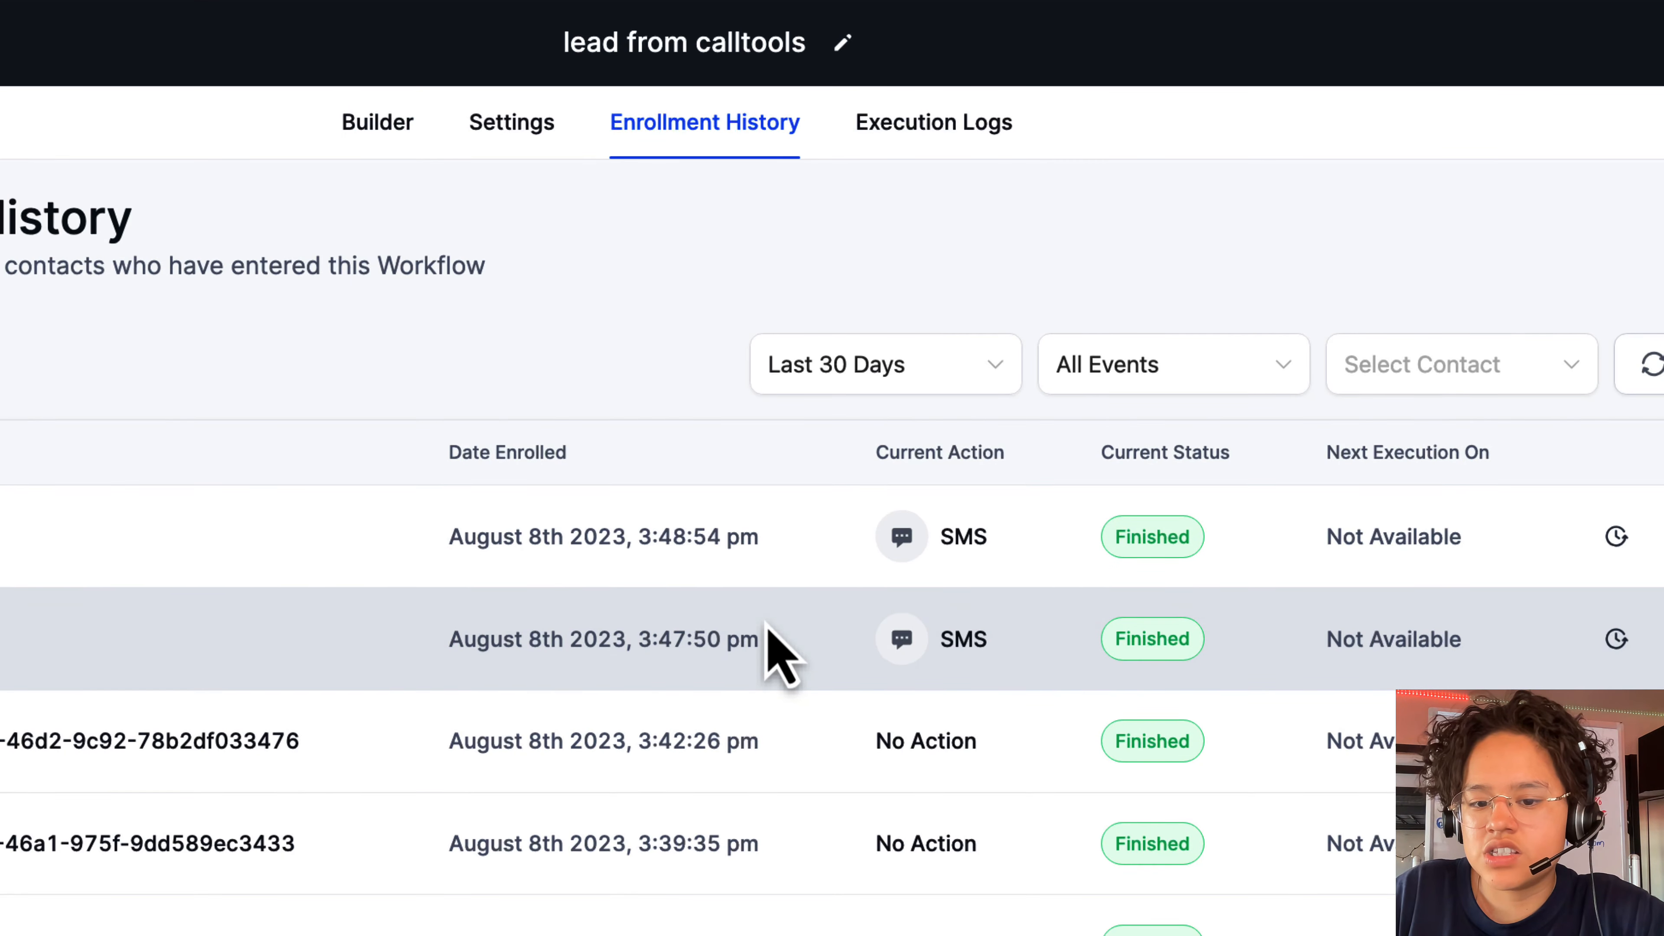
pyautogui.scroll(-5, 445, 656)
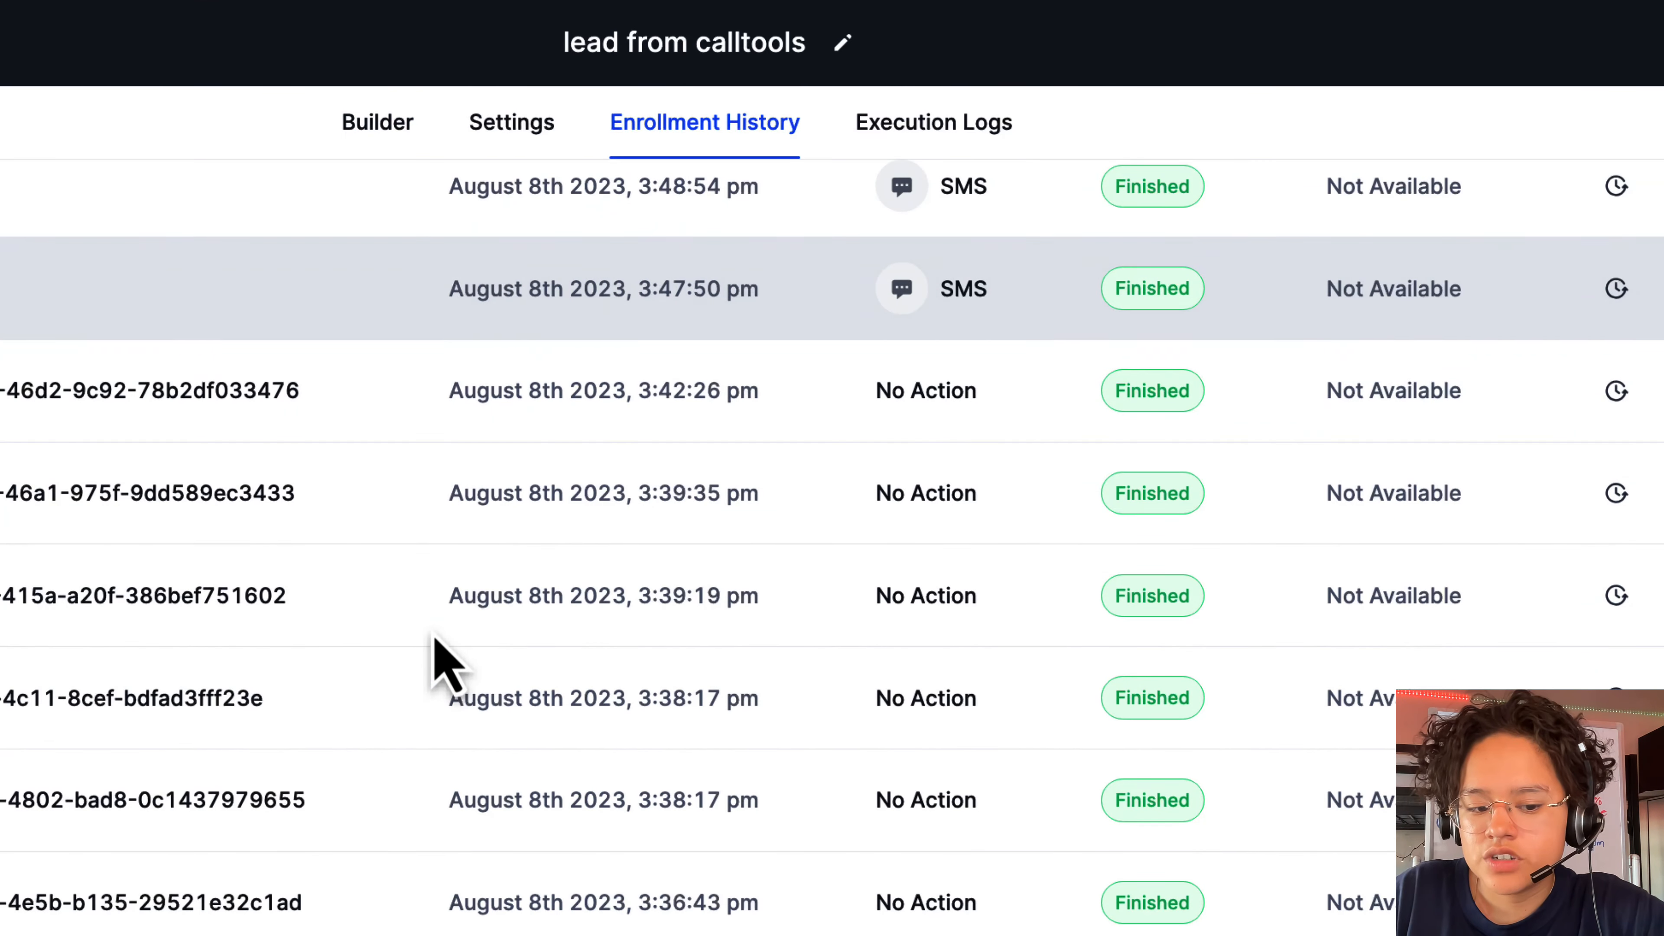
pyautogui.scroll(2, 433, 800)
pyautogui.scroll(-3, 433, 790)
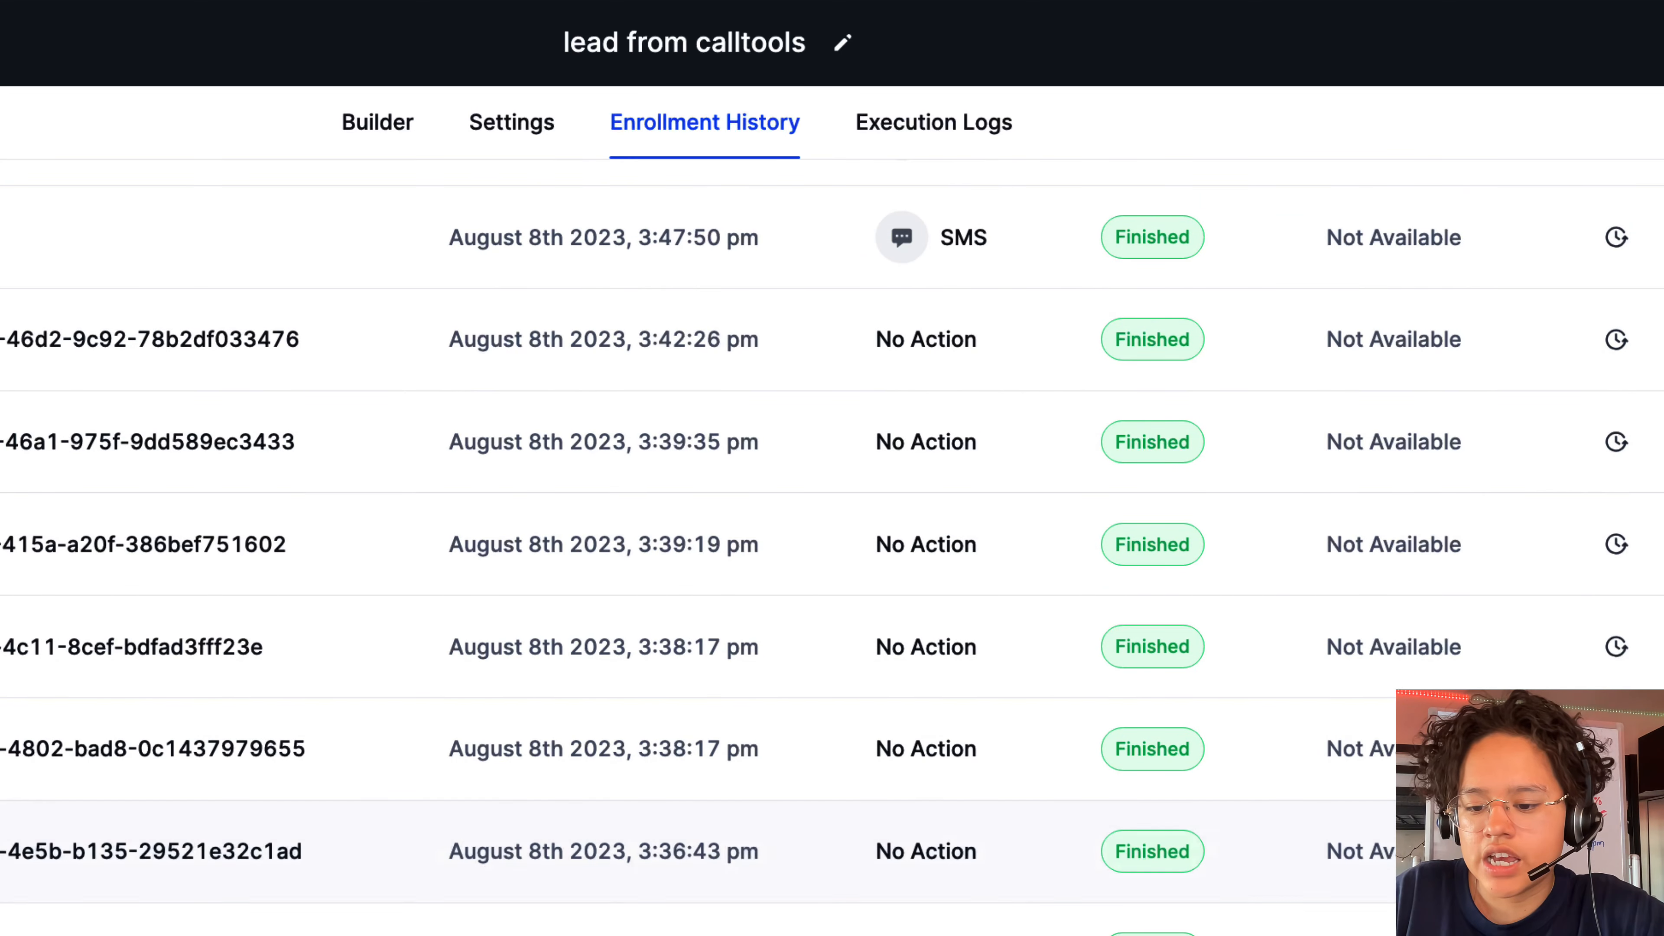
pyautogui.scroll(-10, 583, 631)
pyautogui.scroll(1, 550, 593)
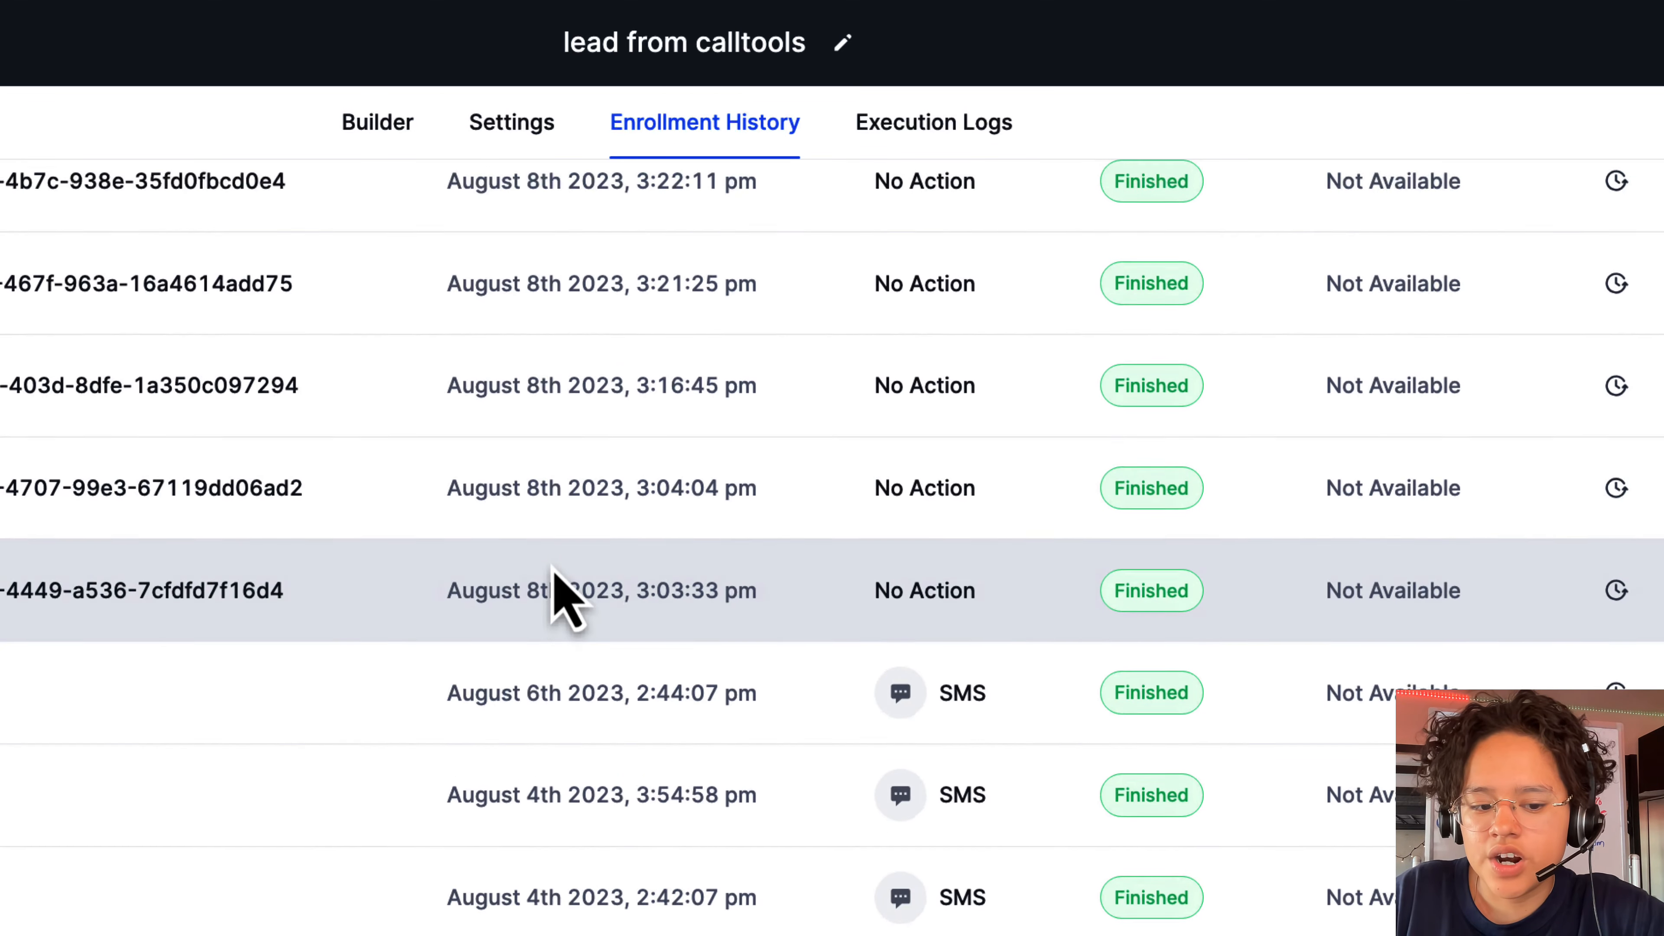